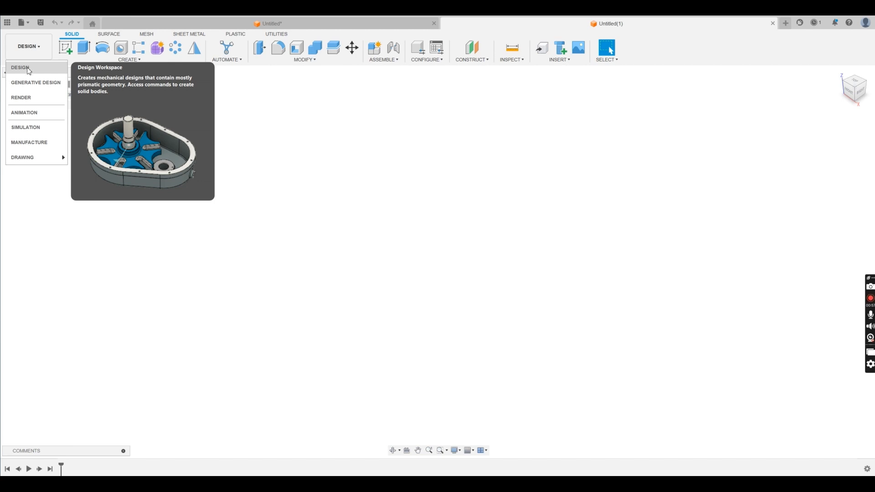
Step: Switch to the sheet metal tools and start a new sketch on the horizontal XY plane
{"action": "left_click", "coordinate": [345, 121]}
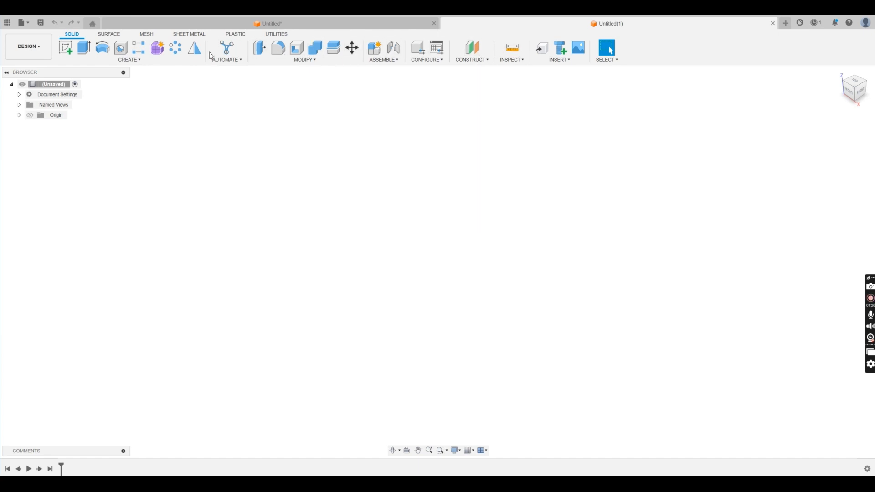
{"action": "left_click", "coordinate": [191, 34]}
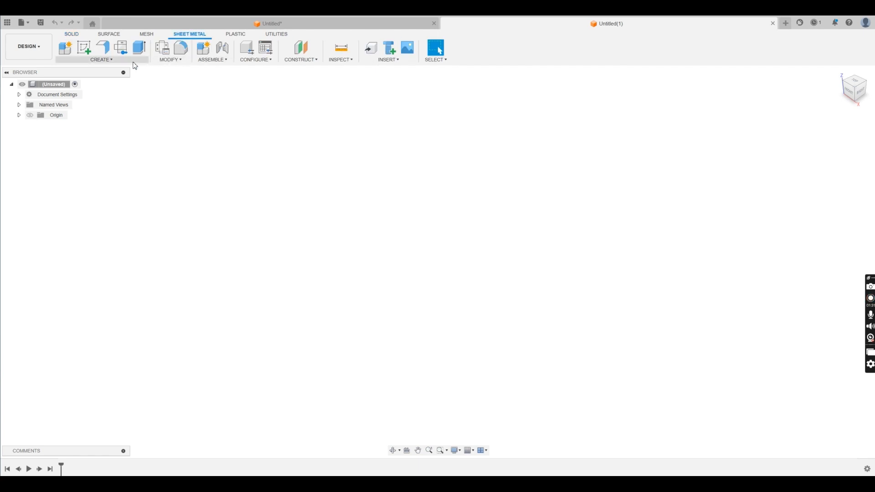
{"action": "left_click", "coordinate": [74, 36]}
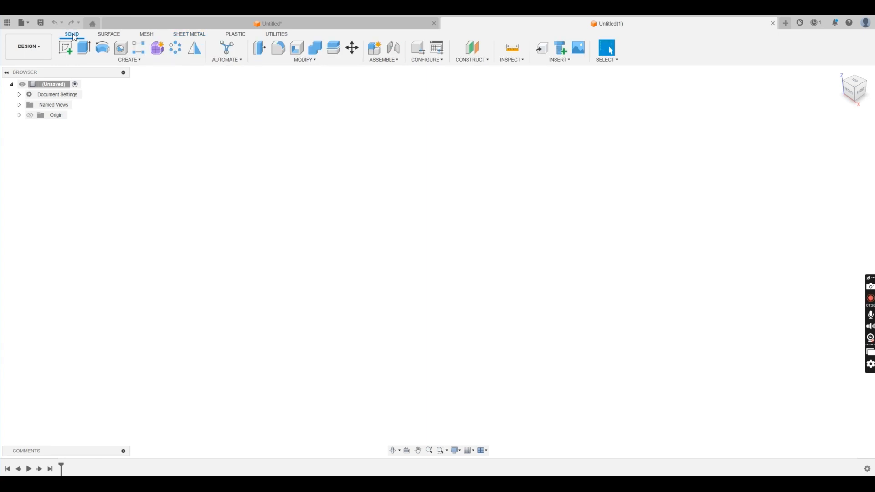
{"action": "left_click", "coordinate": [190, 35]}
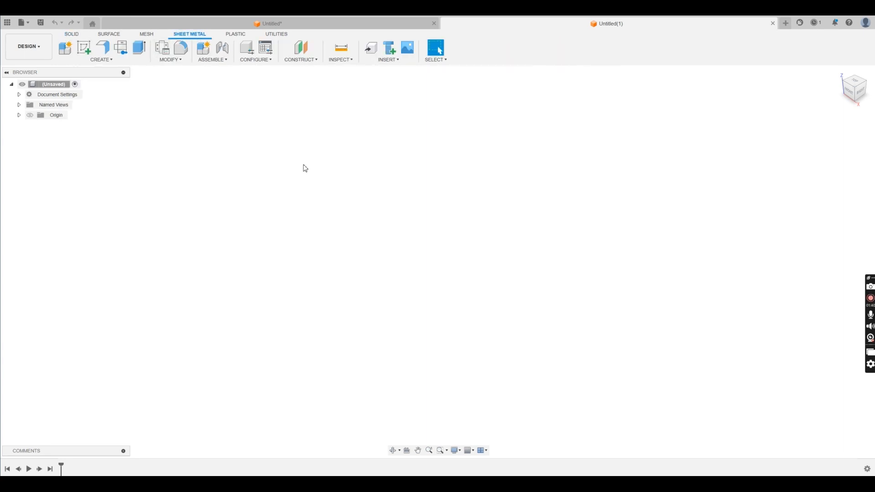
{"action": "left_click", "coordinate": [90, 53]}
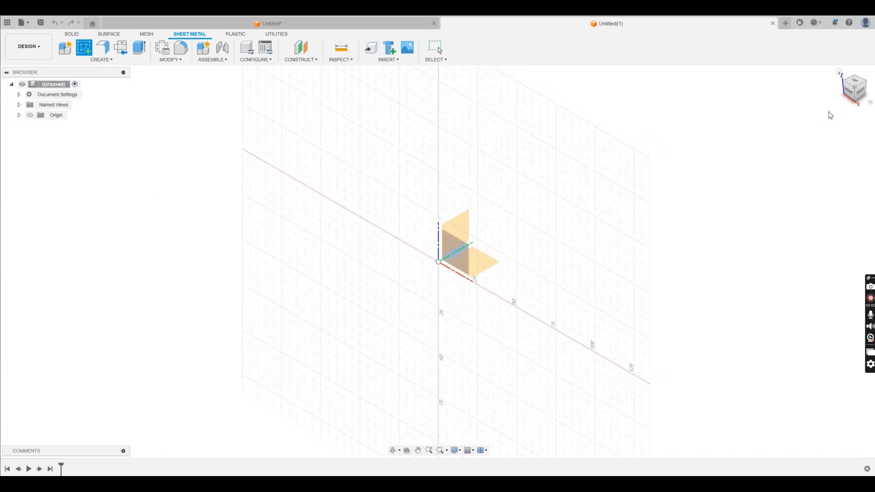
{"action": "left_click", "coordinate": [850, 93]}
{"action": "left_click_drag", "start_coordinate": [862, 103], "coordinate": [853, 146]}
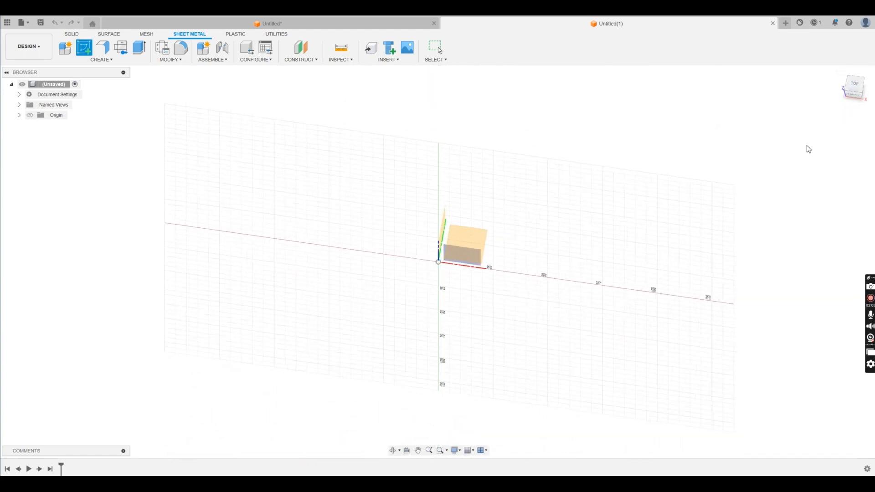
{"action": "left_click", "coordinate": [481, 238]}
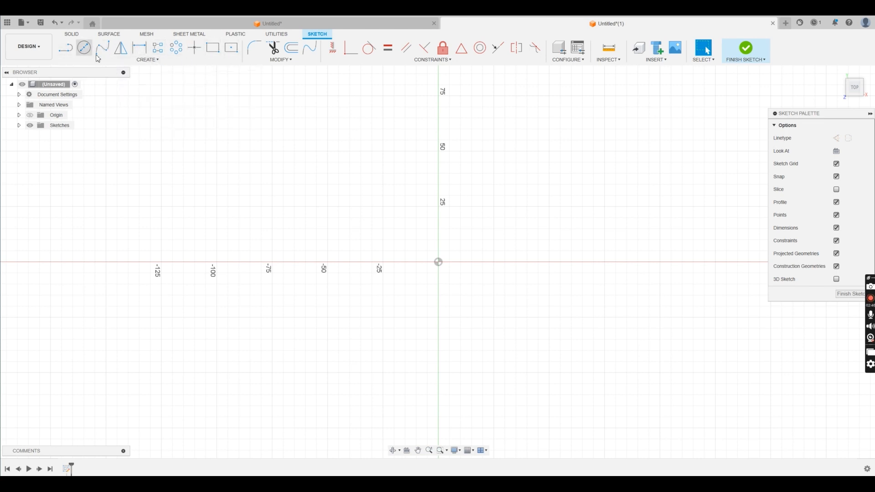
{"action": "left_click", "coordinate": [157, 61]}
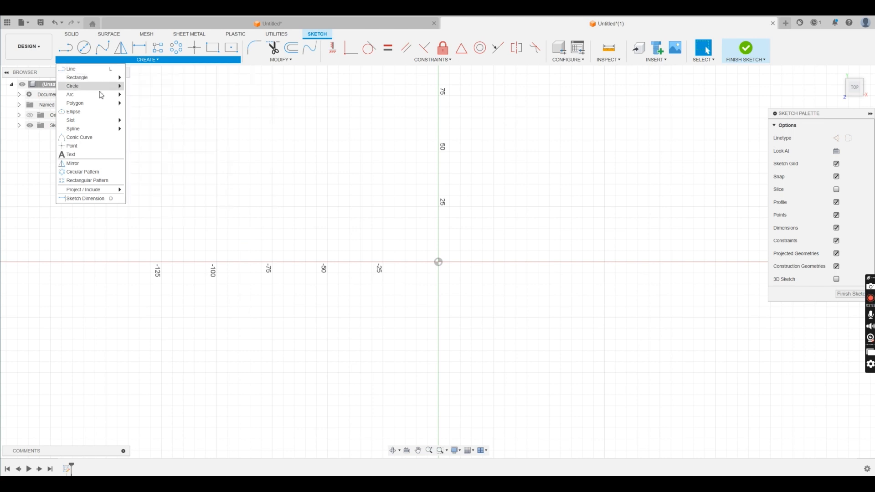
{"action": "mouse_move", "coordinate": [109, 81]}
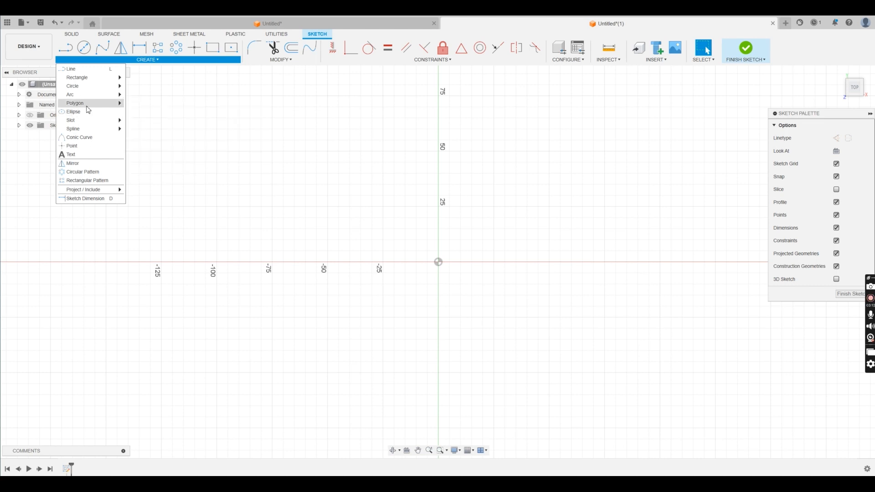
{"action": "mouse_move", "coordinate": [92, 123]}
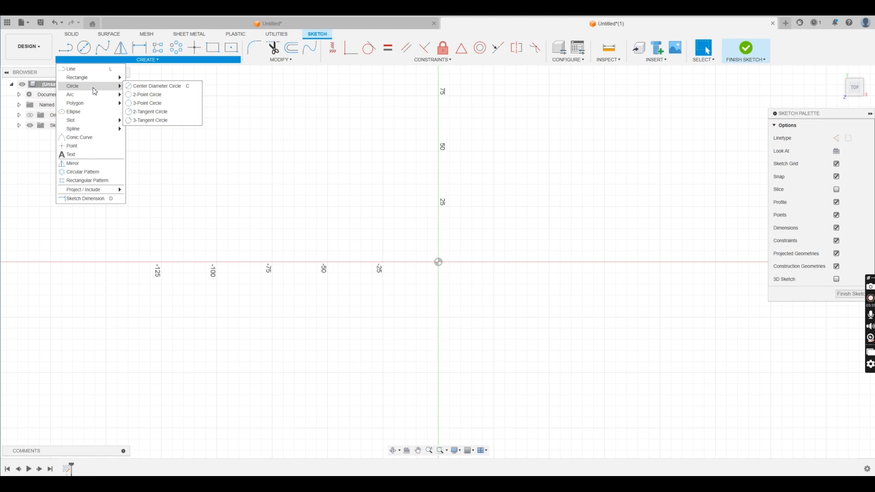
Step: Draw a center rectangle 200 mm wide and 100 mm high from the origin, and undo it
{"action": "left_click", "coordinate": [233, 53]}
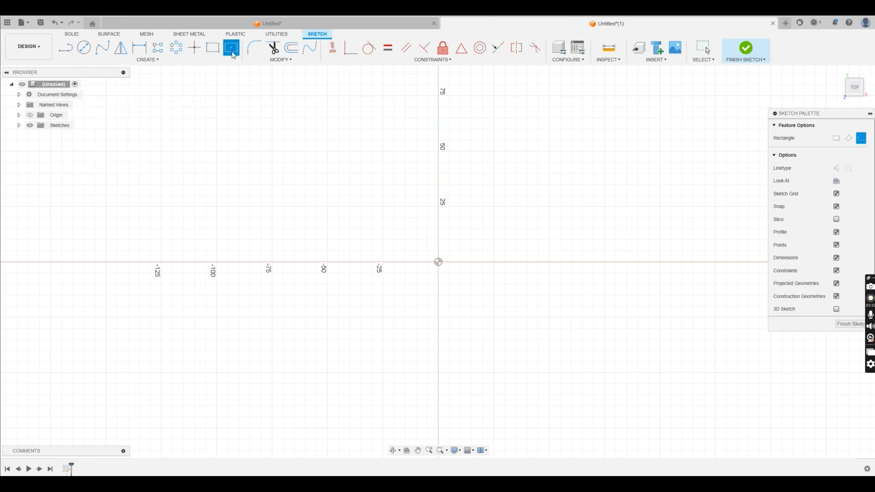
{"action": "left_click", "coordinate": [438, 262]}
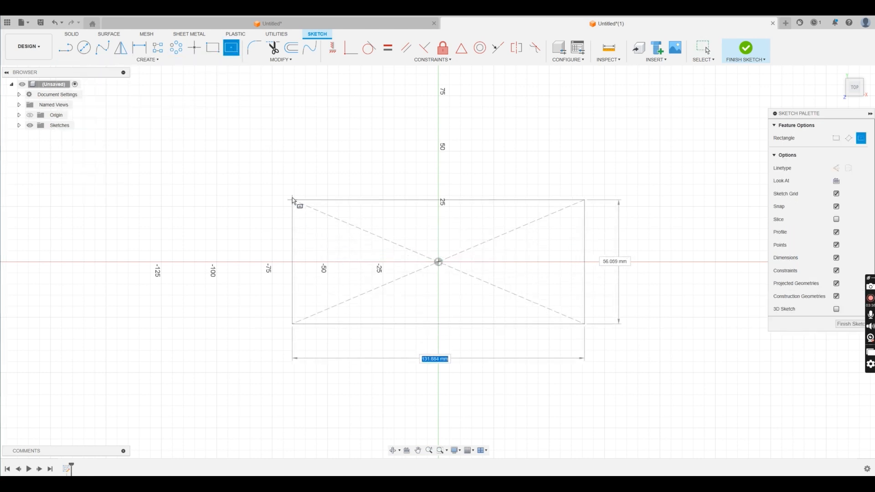
{"action": "scroll", "coordinate": [279, 183], "scroll_direction": "down", "scroll_amount": 3}
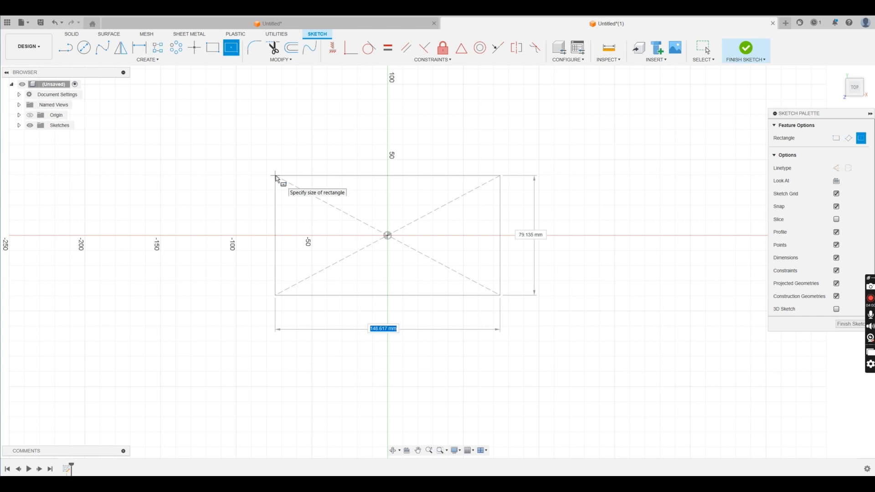
{"action": "type", "text": "200"}
{"action": "key", "text": "Tab"}
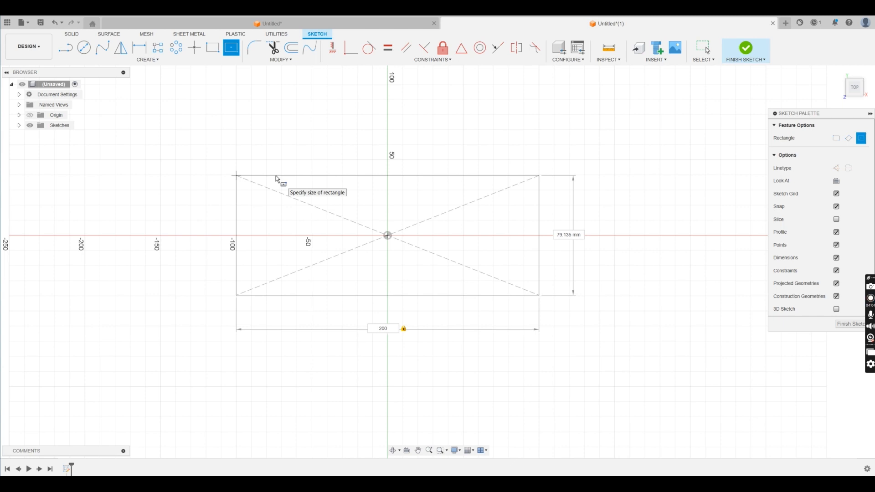
{"action": "key", "text": "Tab"}
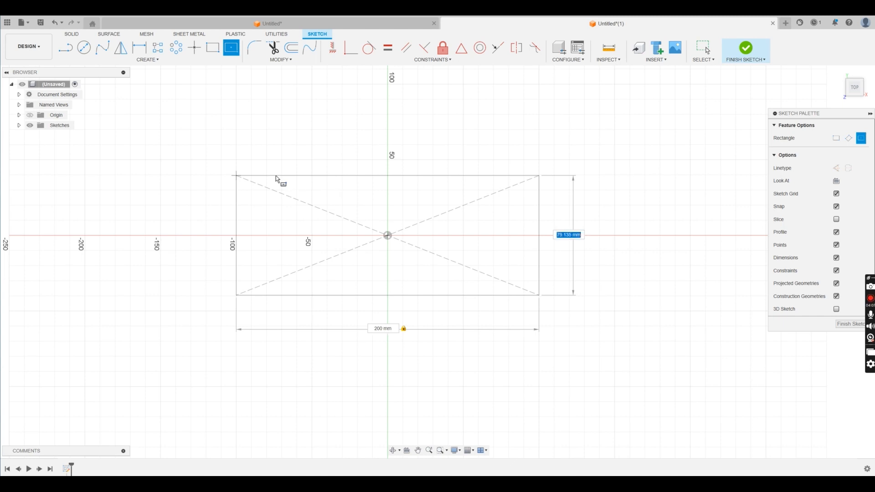
{"action": "type", "text": "100"}
{"action": "key", "text": "Tab"}
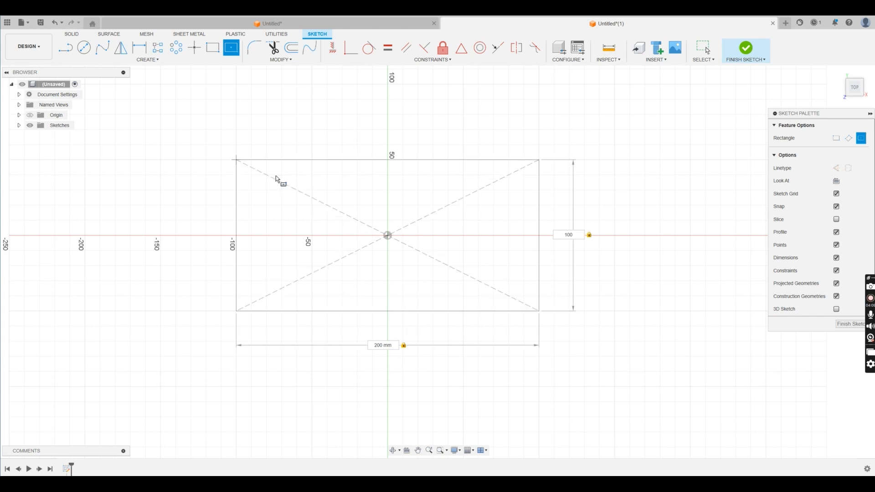
{"action": "key", "text": "Return"}
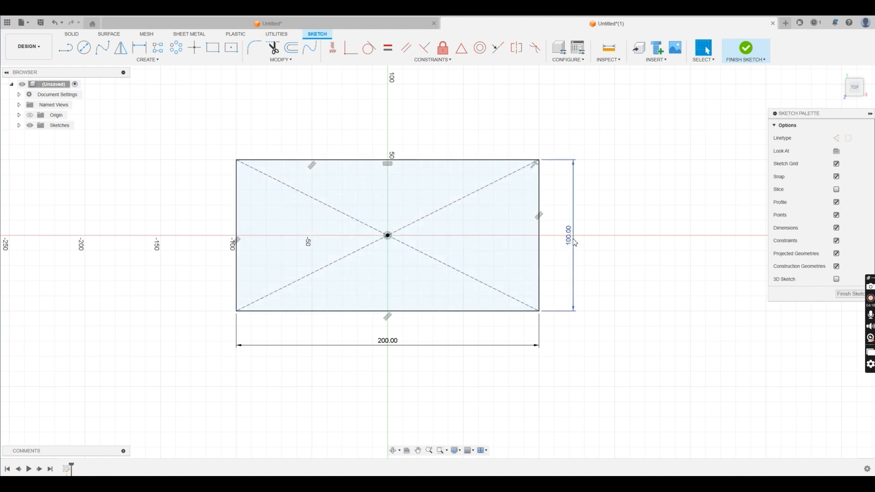
{"action": "key", "text": "ctrl+z"}
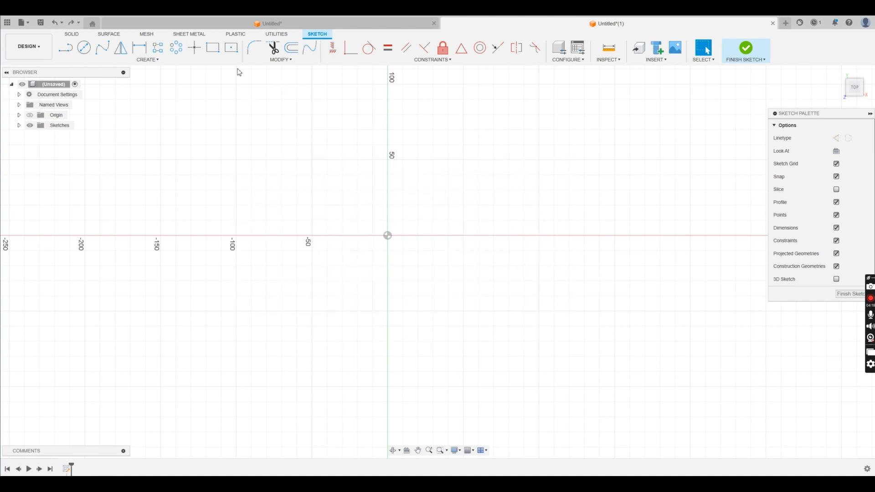
Step: Sketch a center rectangle about 227 mm wide, centered on the origin
{"action": "left_click", "coordinate": [231, 47]}
{"action": "left_click", "coordinate": [387, 235]}
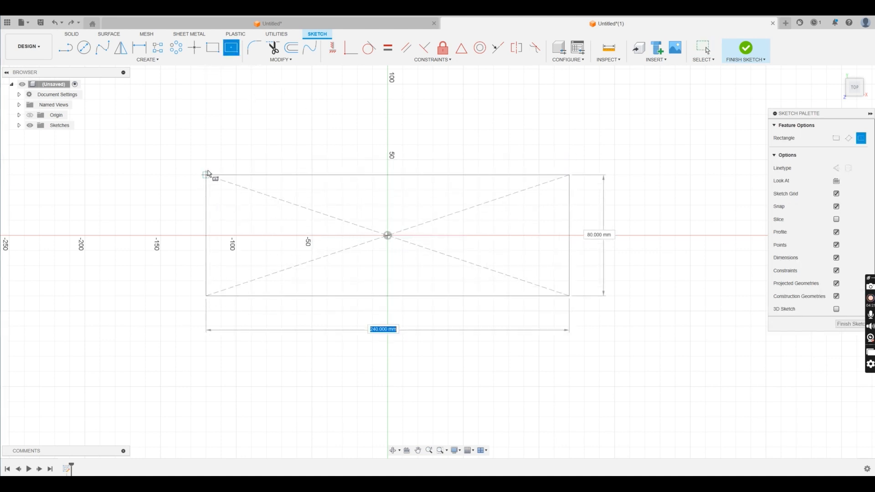
{"action": "left_click", "coordinate": [217, 150]}
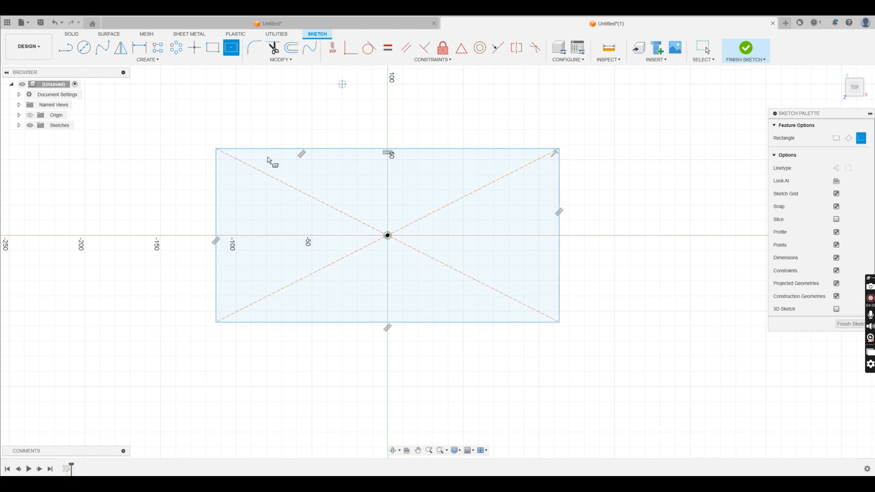
Step: Dimension the rectangle's lower edge to 200 mm and its vertical side to 100 mm
{"action": "left_click", "coordinate": [139, 48]}
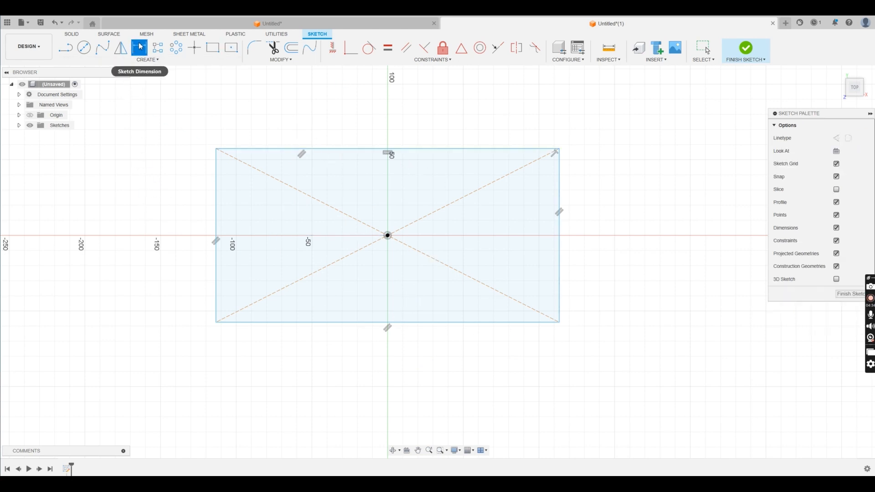
{"action": "left_click", "coordinate": [427, 323]}
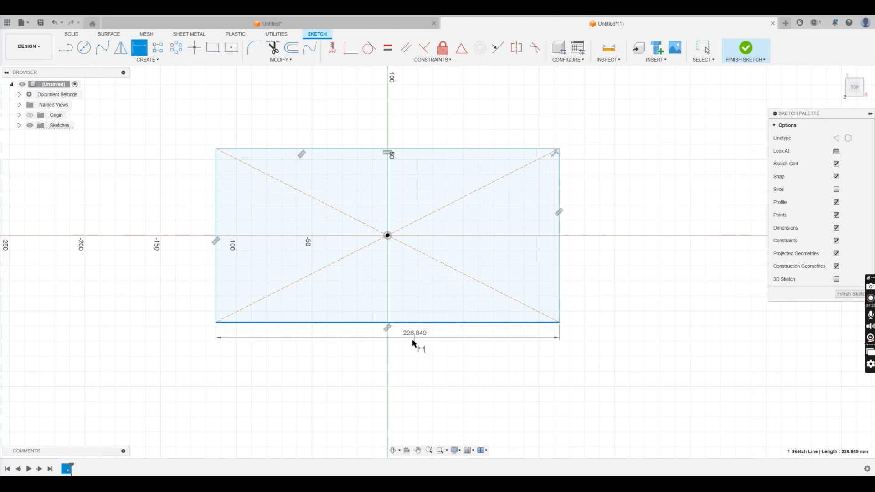
{"action": "left_click", "coordinate": [387, 368]}
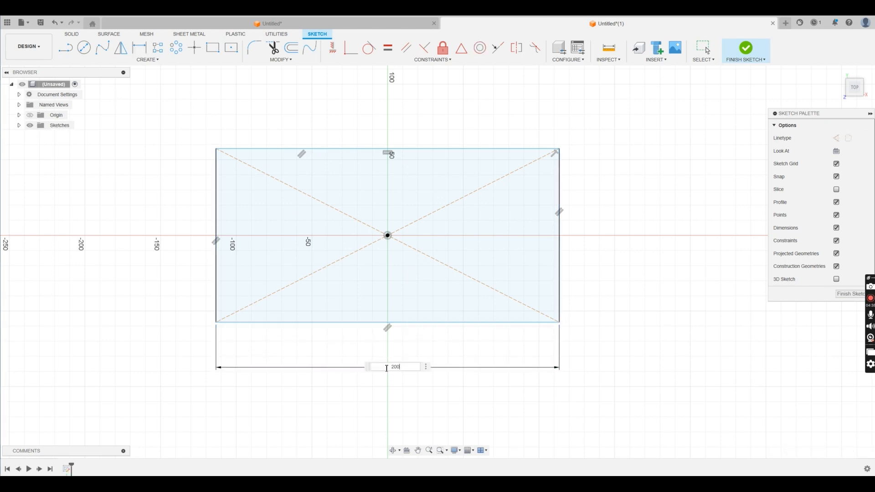
{"action": "key", "text": "Return"}
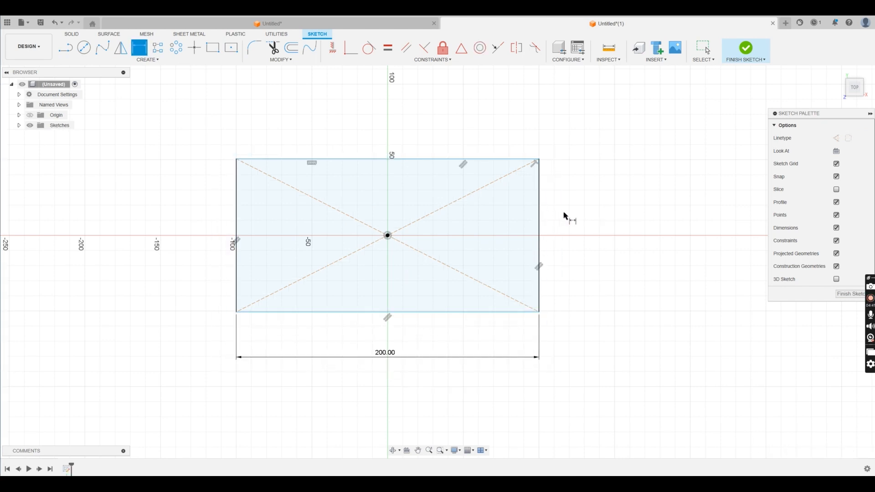
{"action": "left_click", "coordinate": [540, 215]}
{"action": "left_click", "coordinate": [569, 225]}
{"action": "type", "text": "100"}
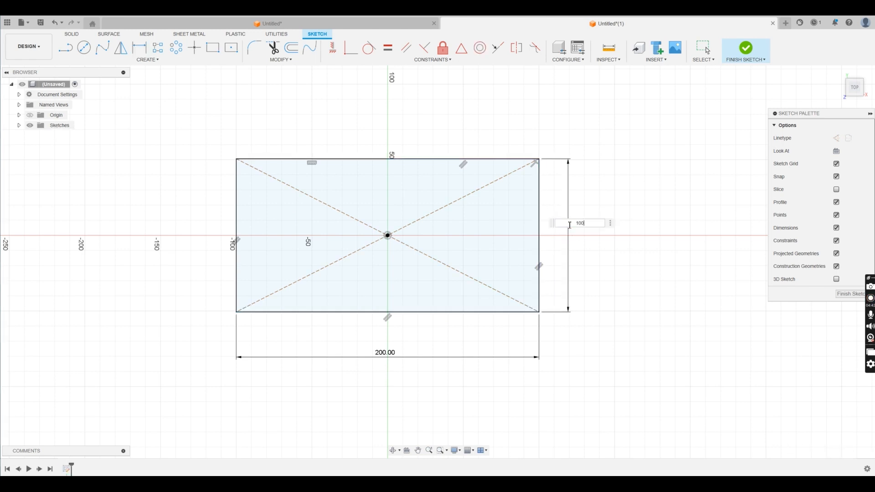
{"action": "key", "text": "Return"}
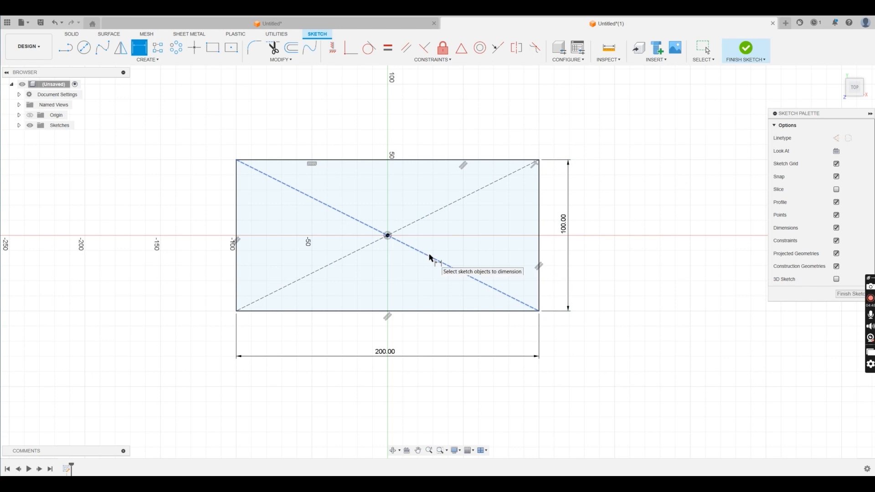
Step: Draw a 55 mm diameter circle at the rectangle's center and finish the sketch
{"action": "left_click", "coordinate": [164, 63]}
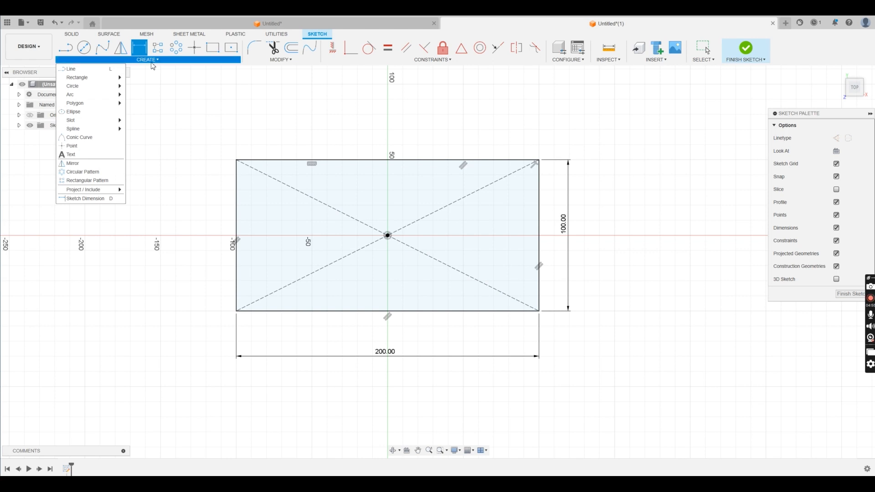
{"action": "left_click", "coordinate": [84, 47]}
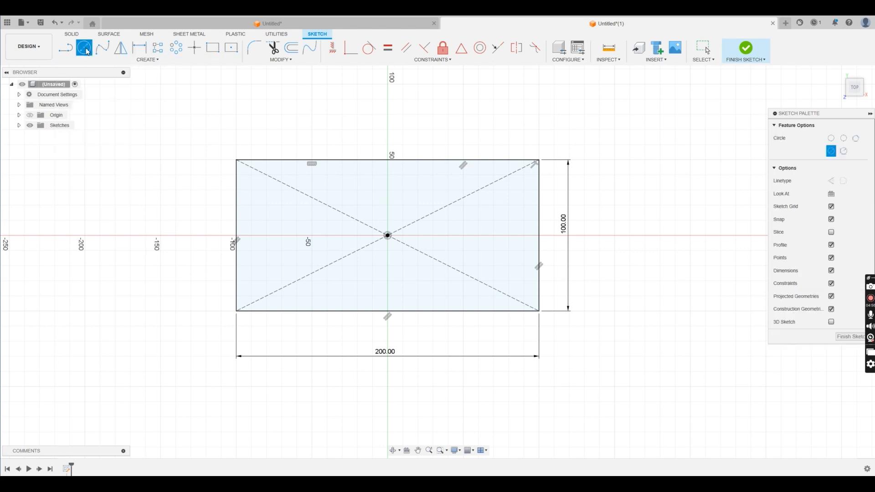
{"action": "left_click", "coordinate": [388, 236]}
{"action": "type", "text": "55"}
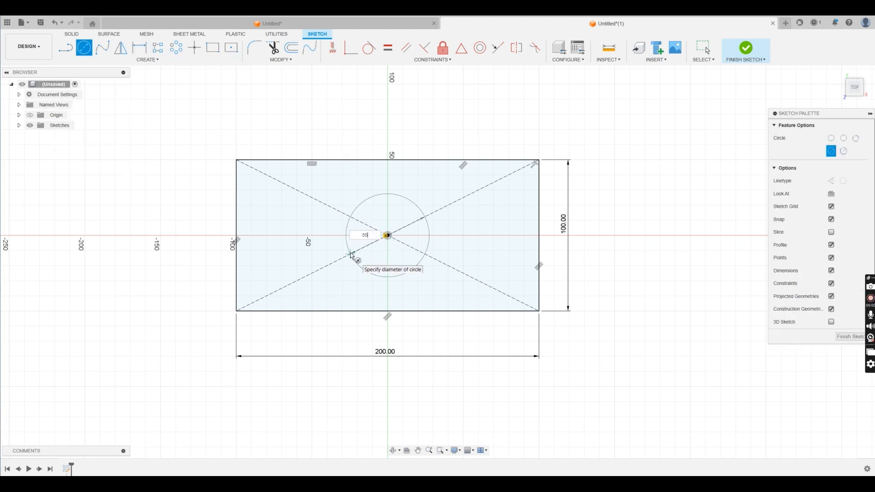
{"action": "key", "text": "Return"}
{"action": "key", "text": "Escape"}
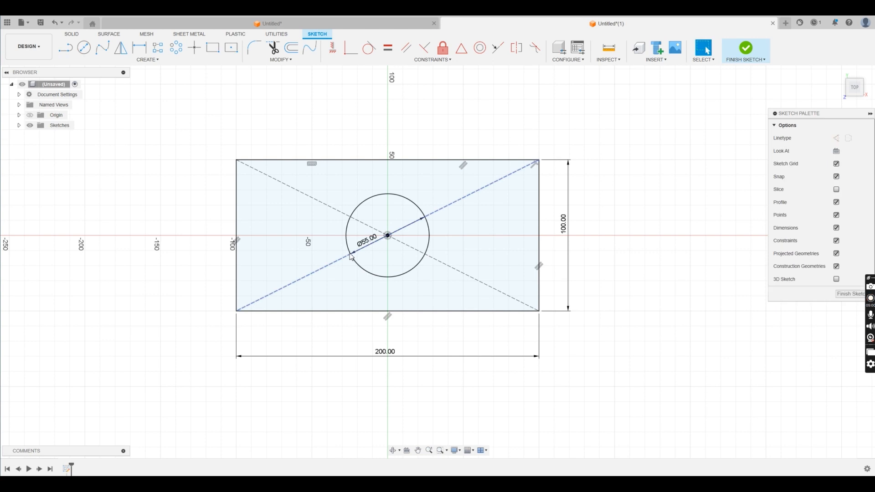
{"action": "left_click", "coordinate": [745, 49]}
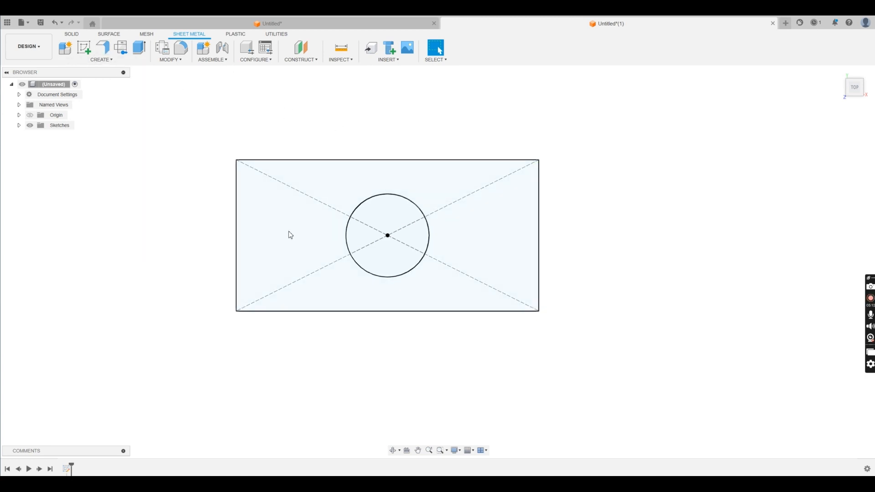
Step: Create a flange from the rectangular profile around the circle as a new body using the 3mm - Steel sheet metal rule
{"action": "left_click", "coordinate": [109, 52]}
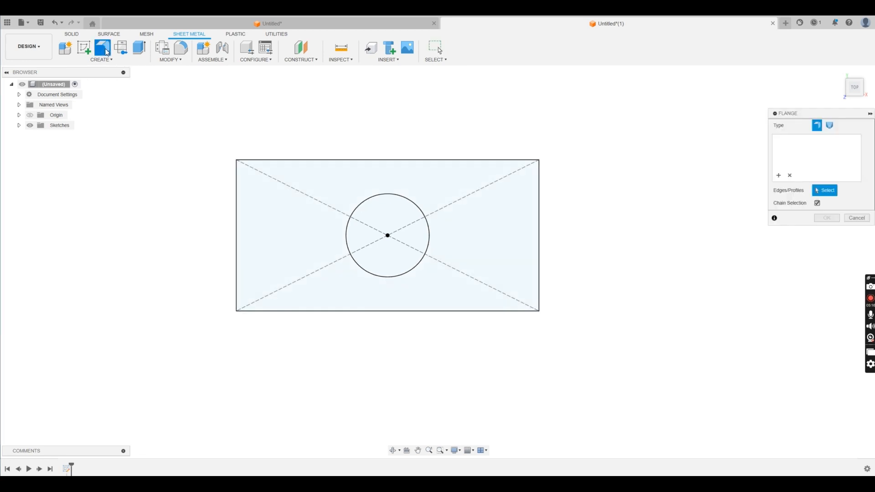
{"action": "left_click", "coordinate": [278, 221]}
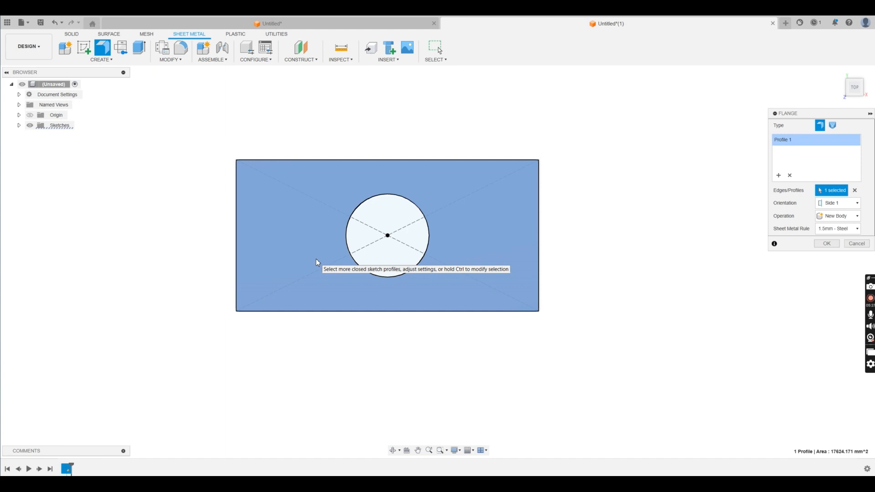
{"action": "left_click", "coordinate": [846, 230]}
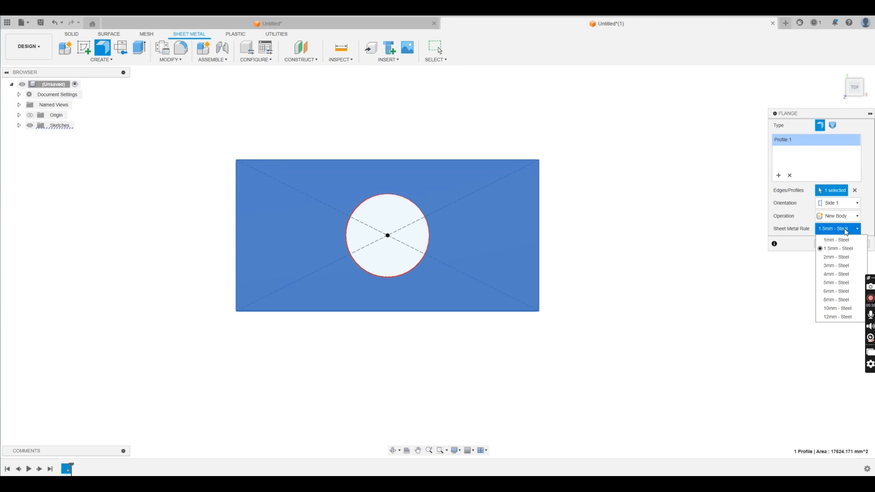
{"action": "left_click", "coordinate": [837, 266]}
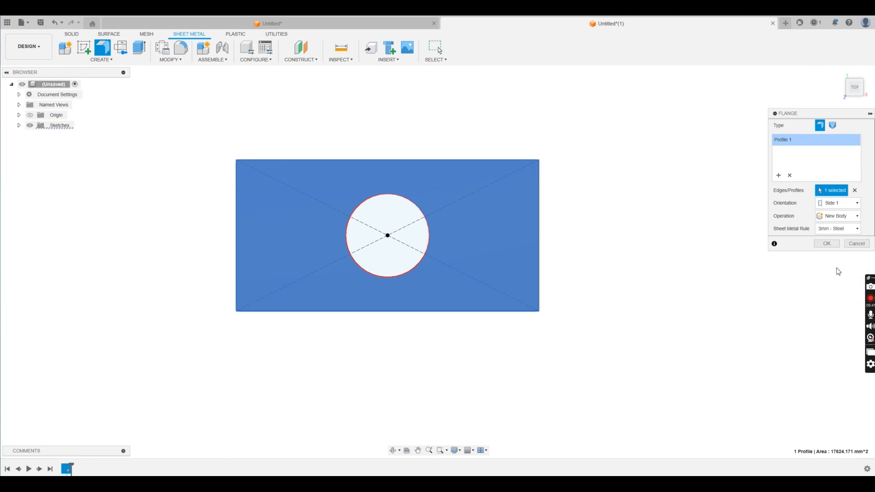
{"action": "left_click", "coordinate": [836, 244]}
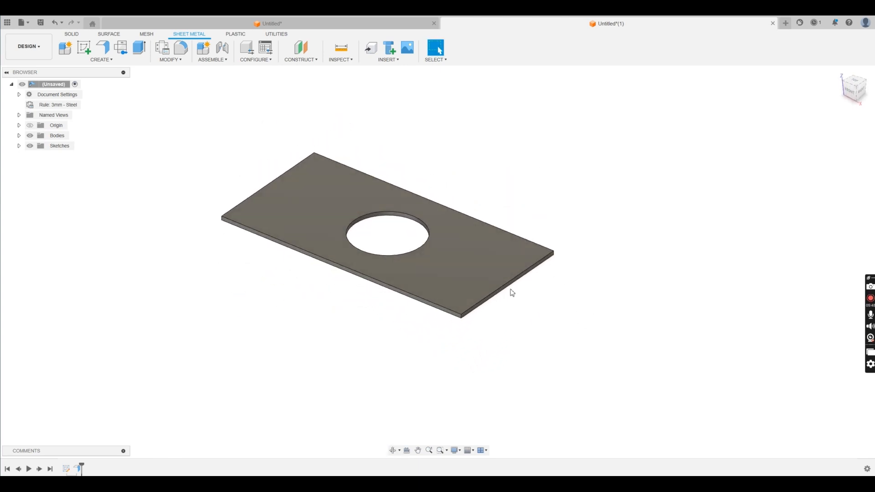
Step: Measure the plate's thickness between its upper face and the lower short edge
{"action": "scroll", "coordinate": [467, 318], "scroll_direction": "up", "scroll_amount": 3}
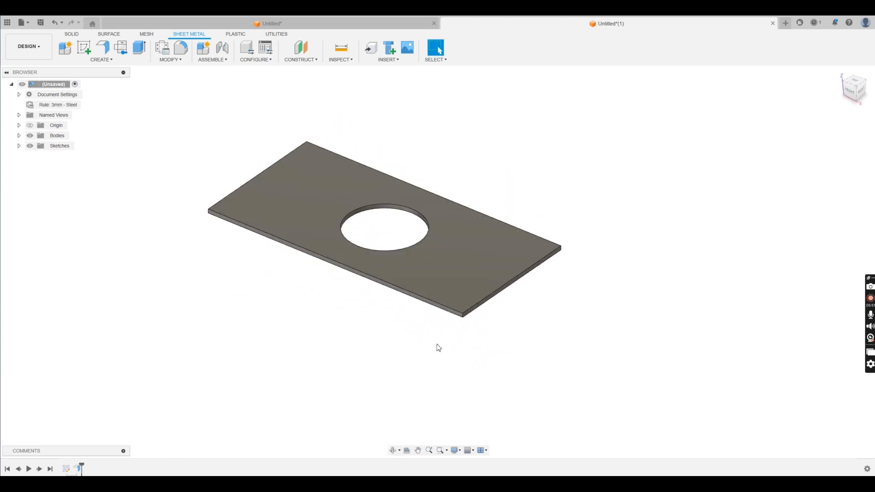
{"action": "left_click", "coordinate": [340, 51]}
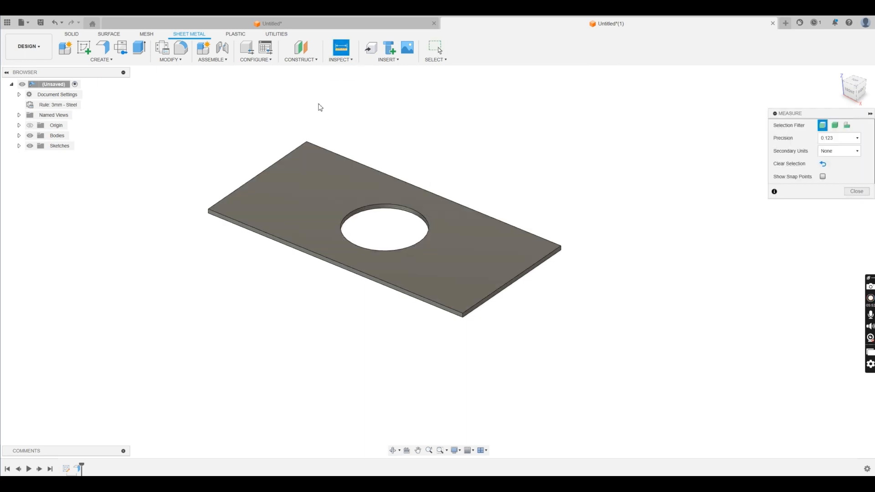
{"action": "left_click", "coordinate": [464, 274]}
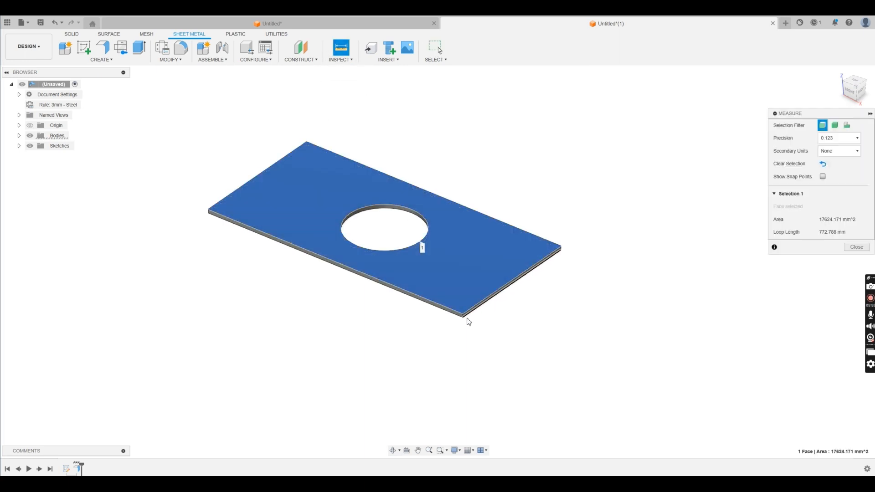
{"action": "left_click", "coordinate": [469, 319]}
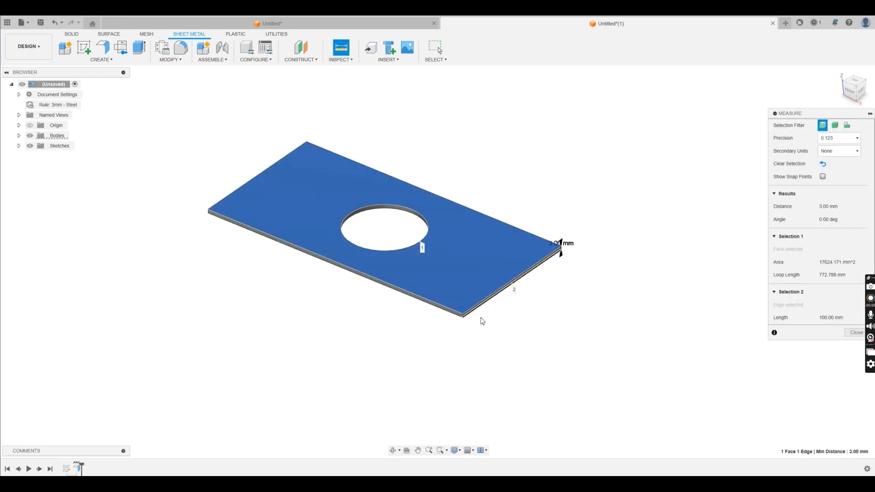
{"action": "left_click", "coordinate": [553, 317]}
{"action": "key", "text": "Escape"}
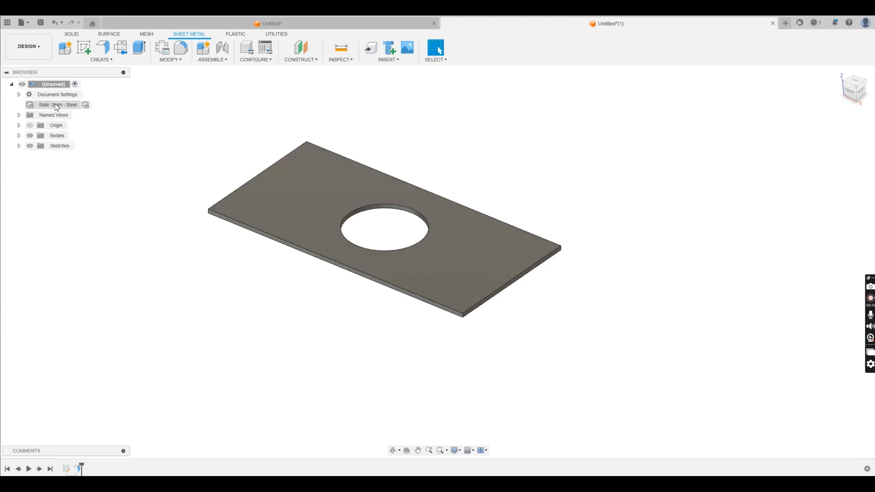
Step: Switch the component's sheet metal rule to 2mm - Steel
{"action": "left_click", "coordinate": [86, 105]}
{"action": "left_click", "coordinate": [809, 137]}
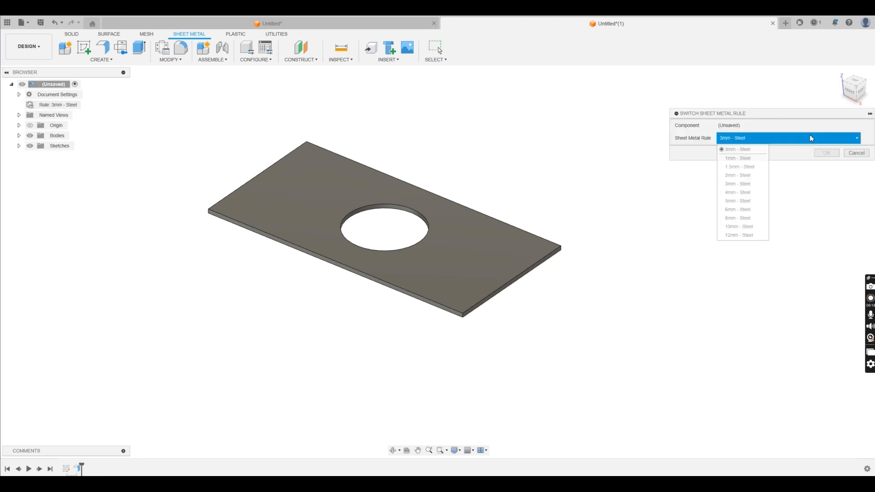
{"action": "left_click", "coordinate": [742, 176]}
{"action": "left_click", "coordinate": [834, 154]}
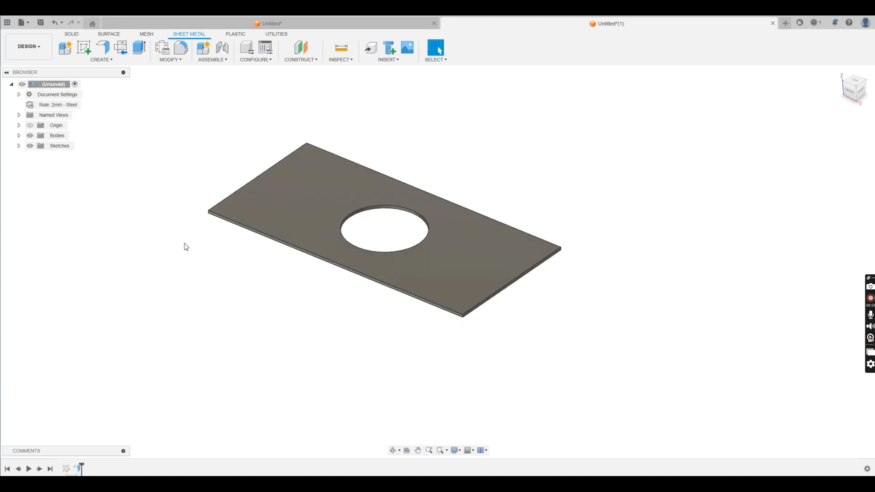
{"action": "left_click", "coordinate": [103, 47]}
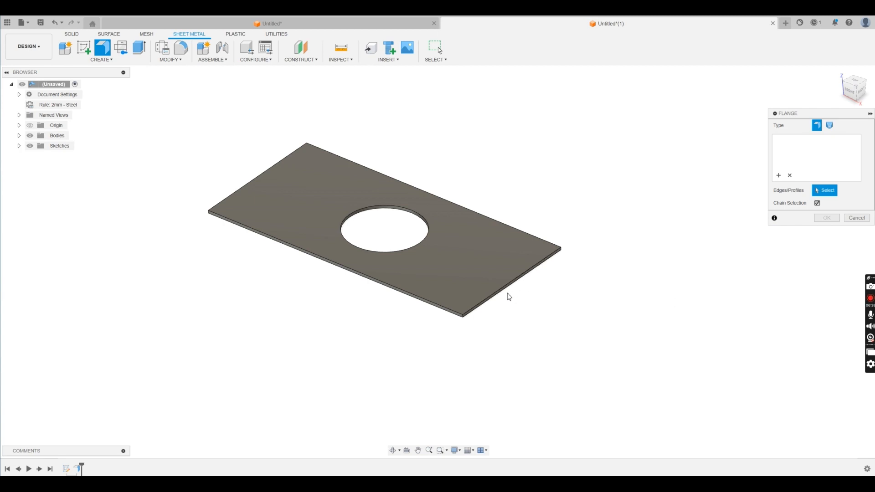
{"action": "scroll", "coordinate": [510, 297], "scroll_direction": "up", "scroll_amount": 2}
{"action": "scroll", "coordinate": [509, 298], "scroll_direction": "up", "scroll_amount": 3}
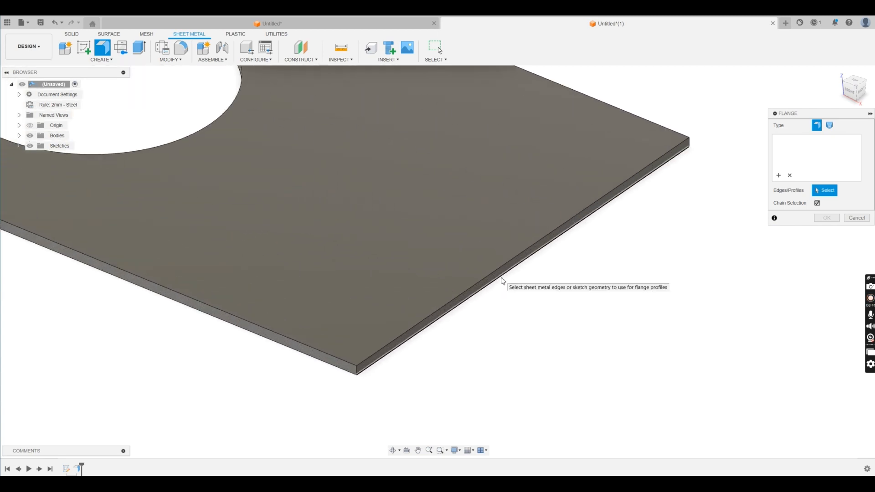
{"action": "left_click", "coordinate": [502, 279]}
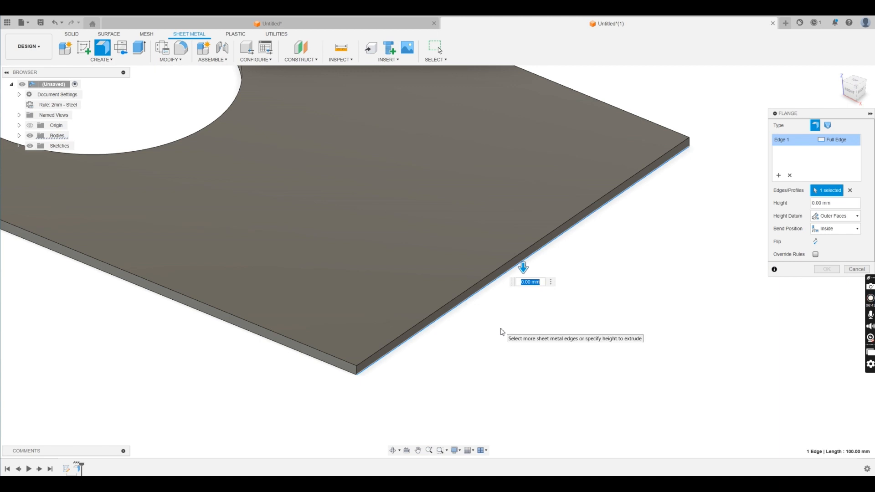
{"action": "key", "text": "Return"}
{"action": "scroll", "coordinate": [501, 329], "scroll_direction": "down", "scroll_amount": 3}
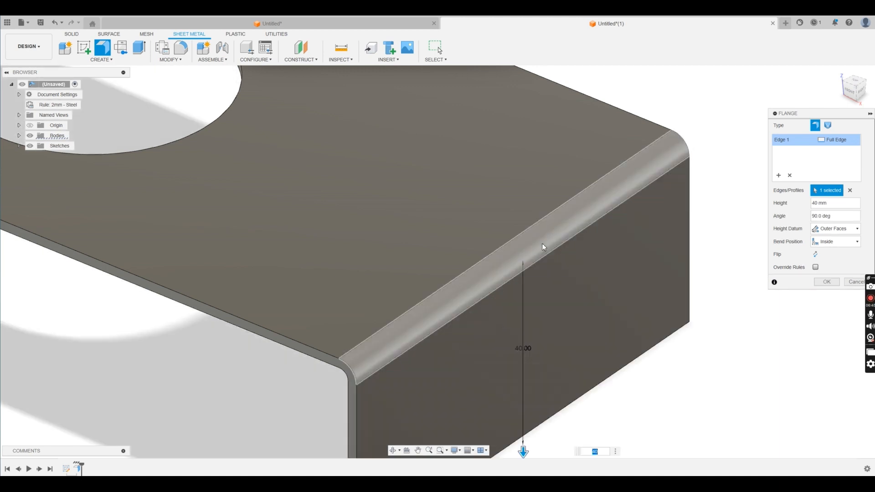
{"action": "scroll", "coordinate": [543, 244], "scroll_direction": "down", "scroll_amount": 2}
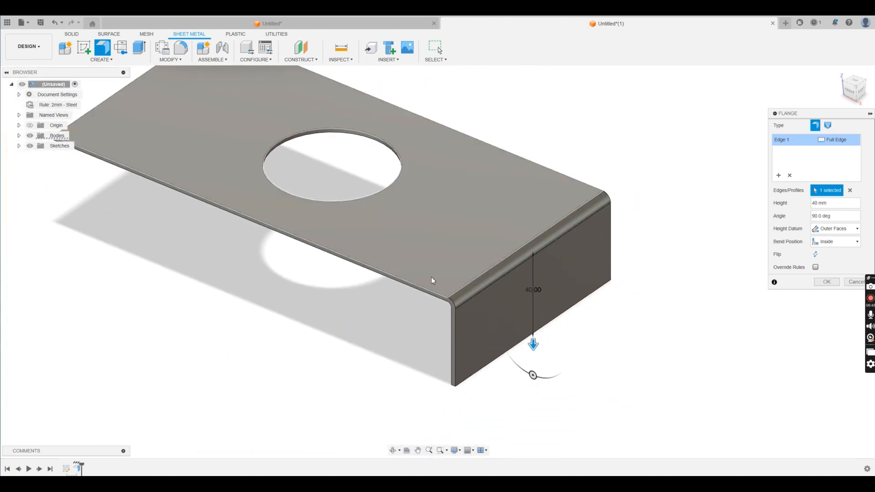
{"action": "middle_click_drag", "start_coordinate": [348, 293], "coordinate": [408, 290], "text": "shift"}
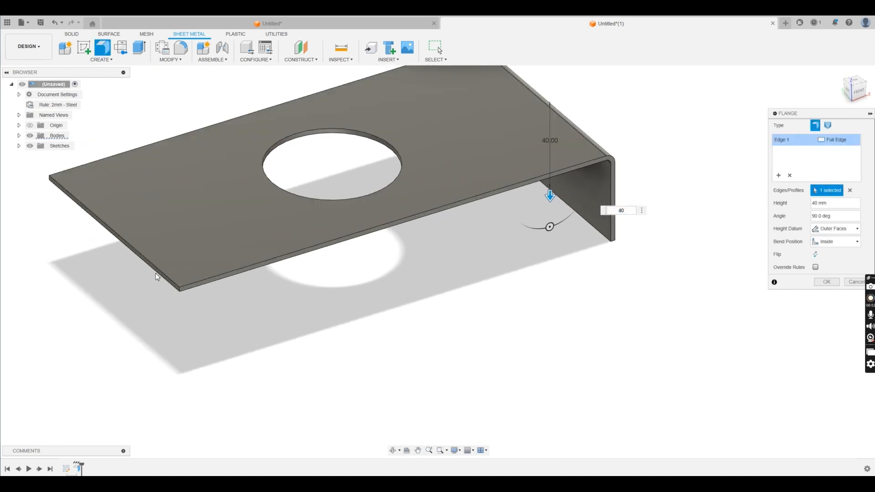
{"action": "left_click", "coordinate": [846, 282]}
Step: Add 40 mm high flanges bent down 90 degrees along the lower edges of both short sides of the plate
{"action": "left_click", "coordinate": [102, 48]}
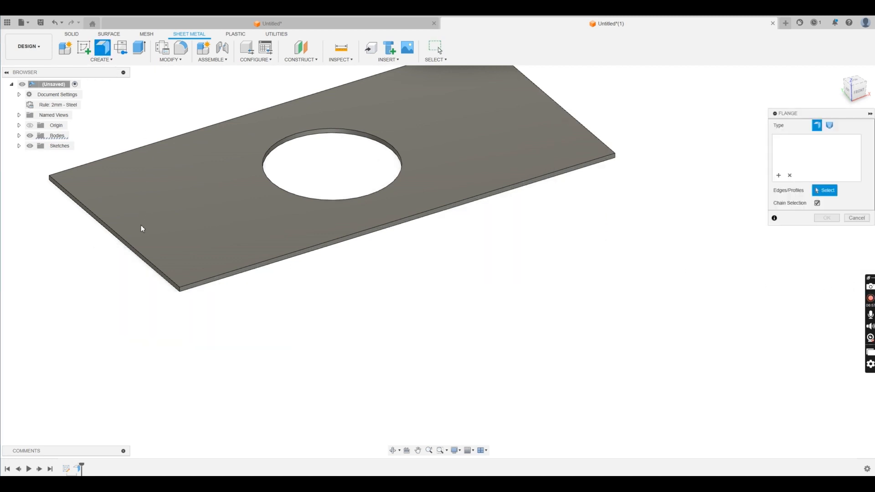
{"action": "left_click", "coordinate": [151, 273]}
{"action": "middle_click_drag", "start_coordinate": [447, 228], "coordinate": [524, 240], "text": "shift"}
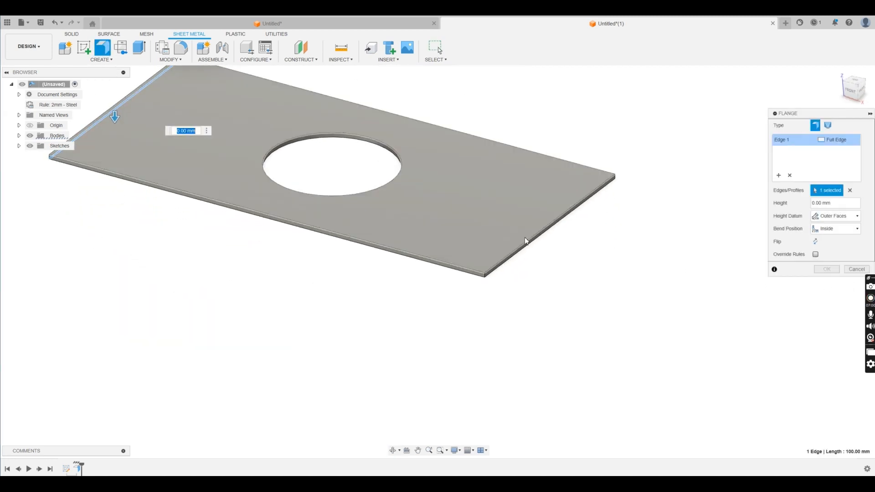
{"action": "left_click", "coordinate": [539, 243]}
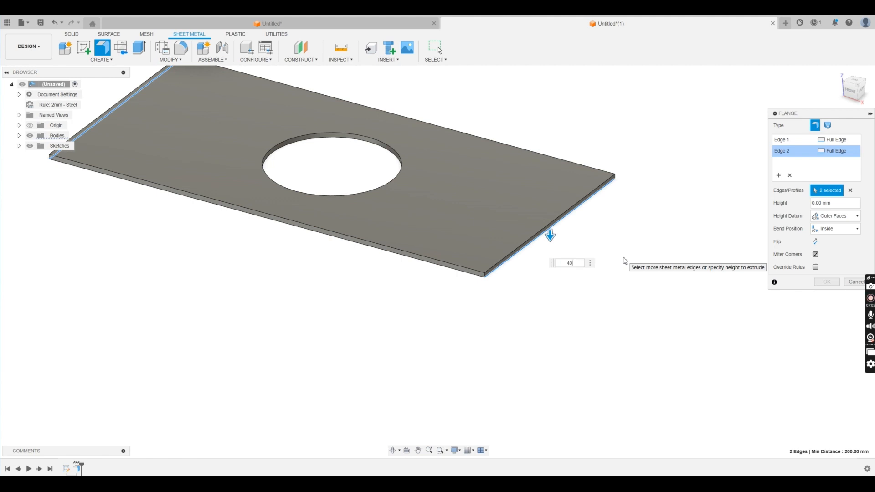
{"action": "type", "text": "40"}
{"action": "key", "text": "Return"}
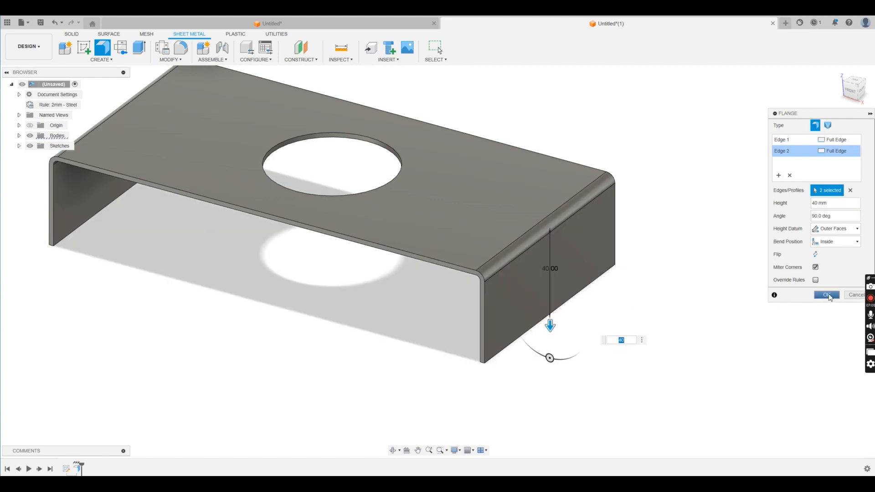
{"action": "left_click", "coordinate": [827, 296]}
Step: Add 25 mm outward flanges at 90 degrees along the bottom outer edges of both side walls
{"action": "middle_click_drag", "start_coordinate": [438, 297], "coordinate": [425, 313], "text": "shift"}
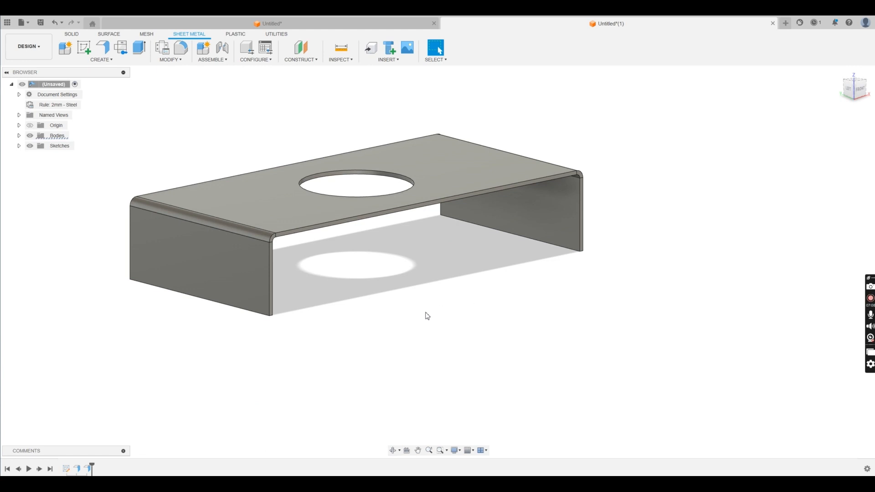
{"action": "left_click", "coordinate": [108, 53]}
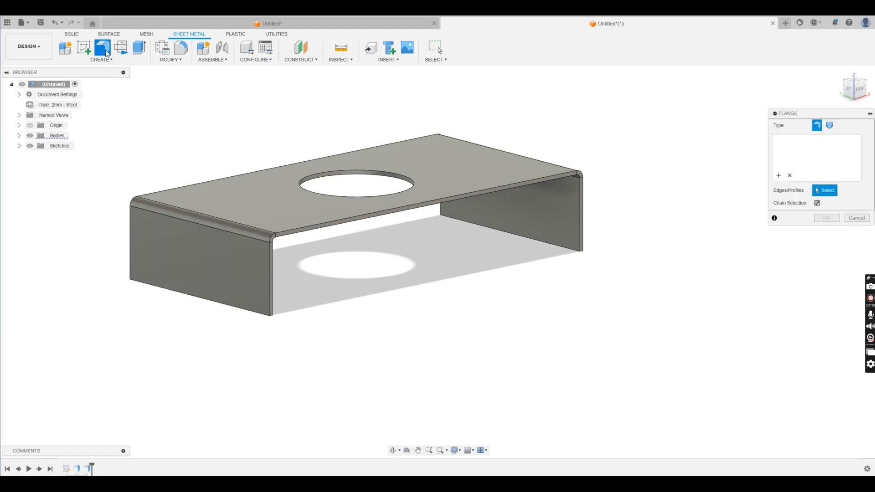
{"action": "left_click", "coordinate": [240, 308]}
{"action": "middle_click_drag", "start_coordinate": [465, 297], "coordinate": [544, 296], "text": "shift"}
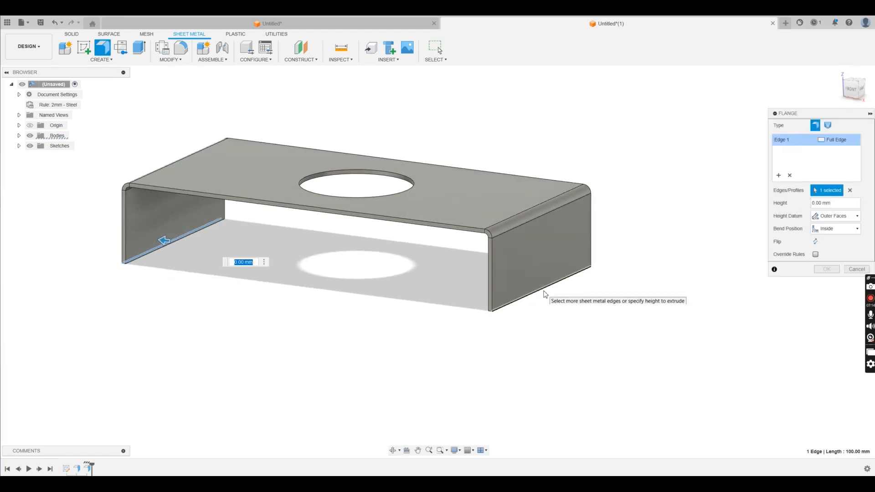
{"action": "left_click", "coordinate": [544, 293]}
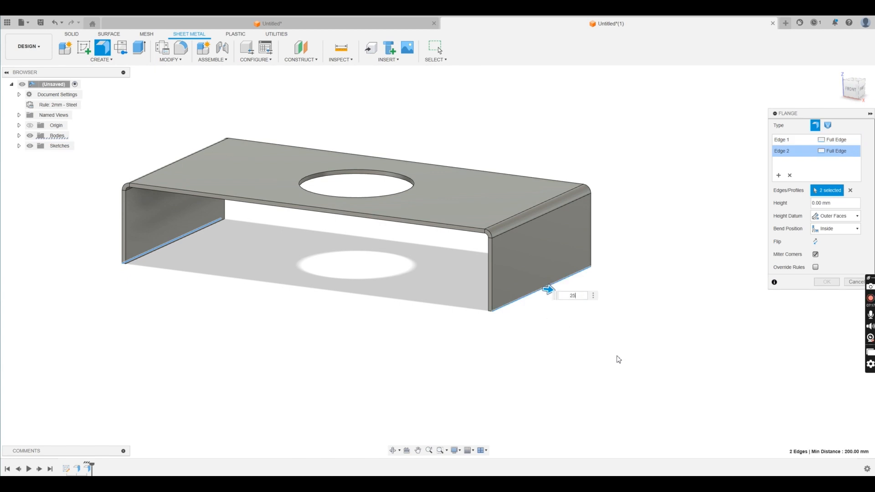
{"action": "key", "text": "Return"}
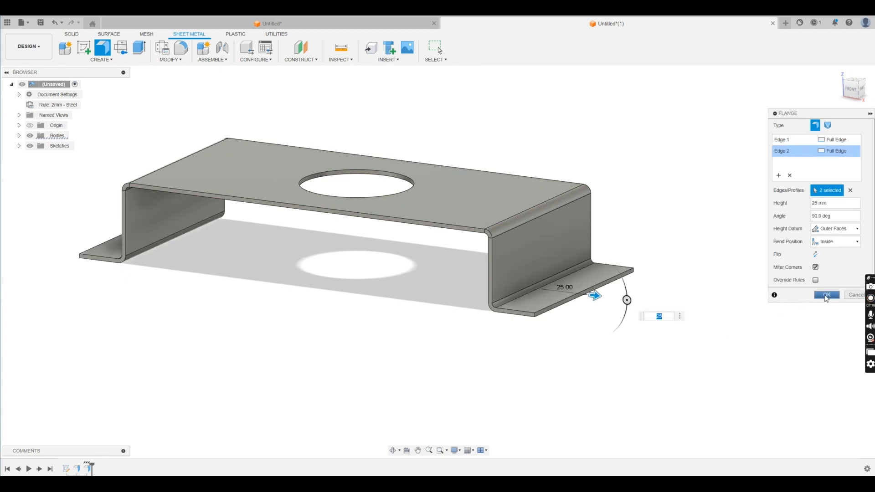
{"action": "left_click", "coordinate": [827, 295]}
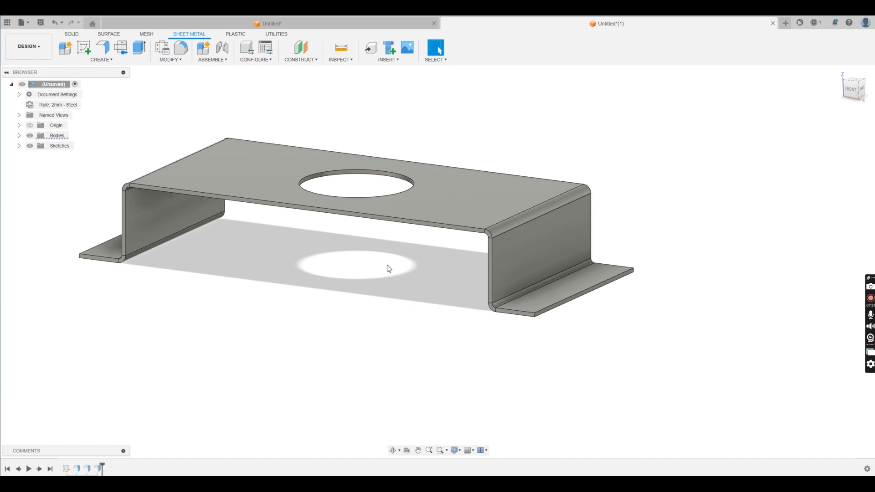
Step: Measure the distance between the outer faces of the two side walls
{"action": "middle_click_drag", "start_coordinate": [387, 268], "coordinate": [297, 287], "text": "shift"}
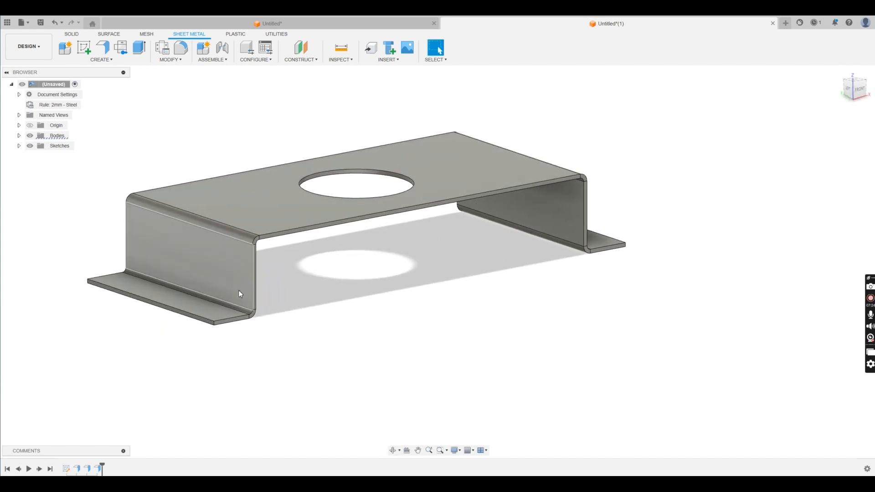
{"action": "left_click", "coordinate": [341, 47]}
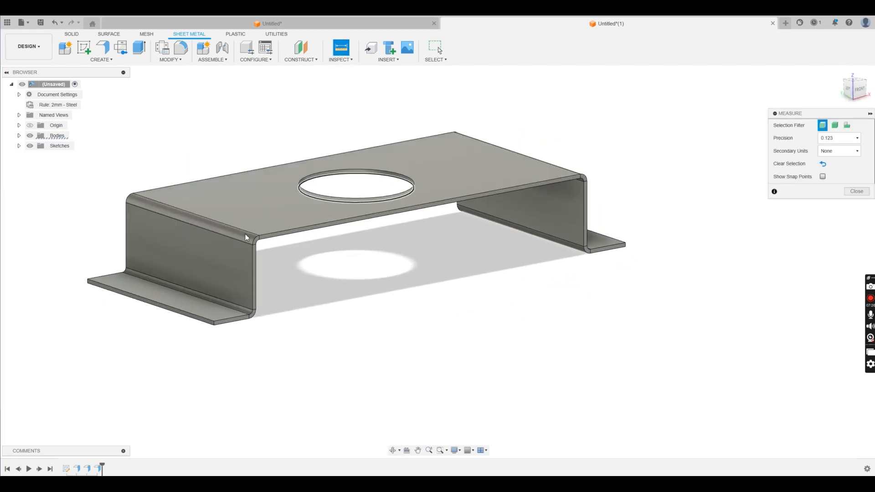
{"action": "left_click", "coordinate": [221, 260]}
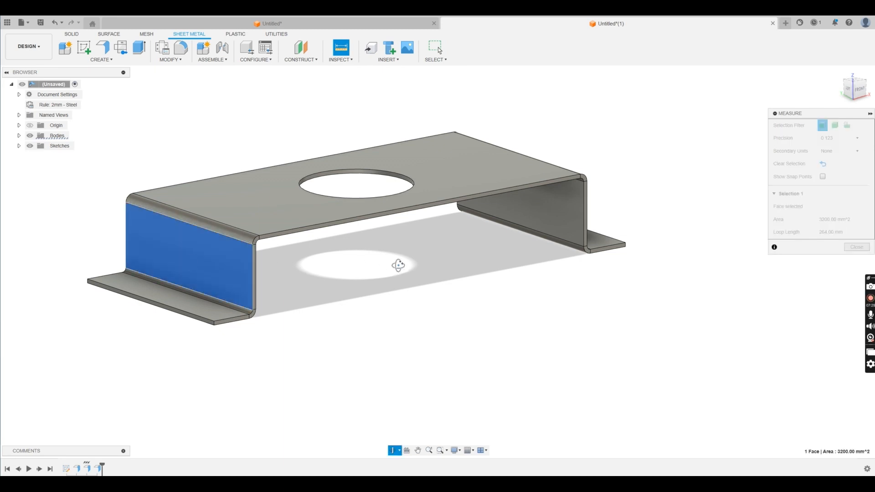
{"action": "middle_click_drag", "start_coordinate": [399, 262], "coordinate": [440, 263], "text": "shift"}
{"action": "left_click", "coordinate": [521, 247]}
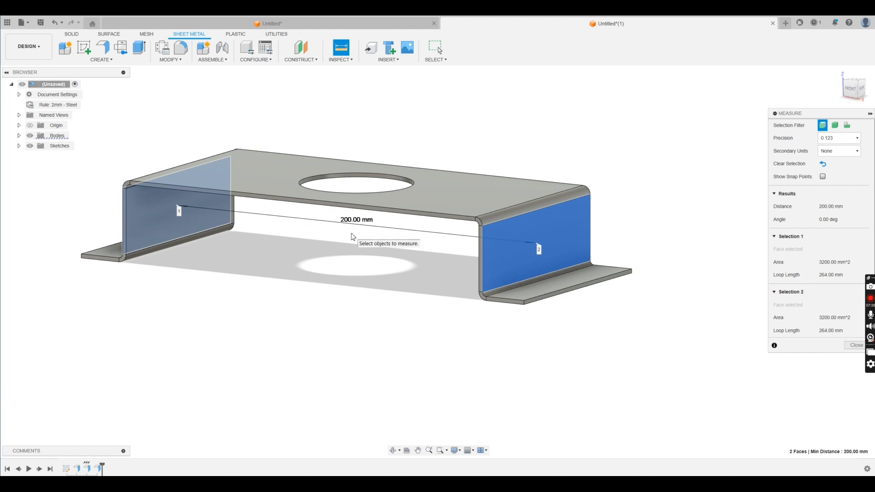
{"action": "middle_click_drag", "start_coordinate": [343, 266], "coordinate": [387, 273], "text": "shift"}
{"action": "key", "text": "Escape"}
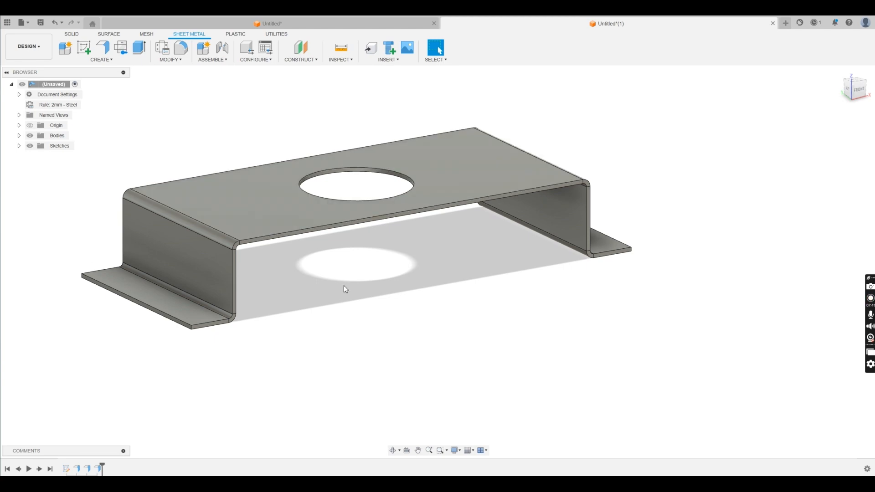
Step: Edit the plate's profile sketch and reduce its overall length by 10 mm to 190 mm
{"action": "left_click", "coordinate": [281, 217]}
{"action": "right_click", "coordinate": [281, 217]}
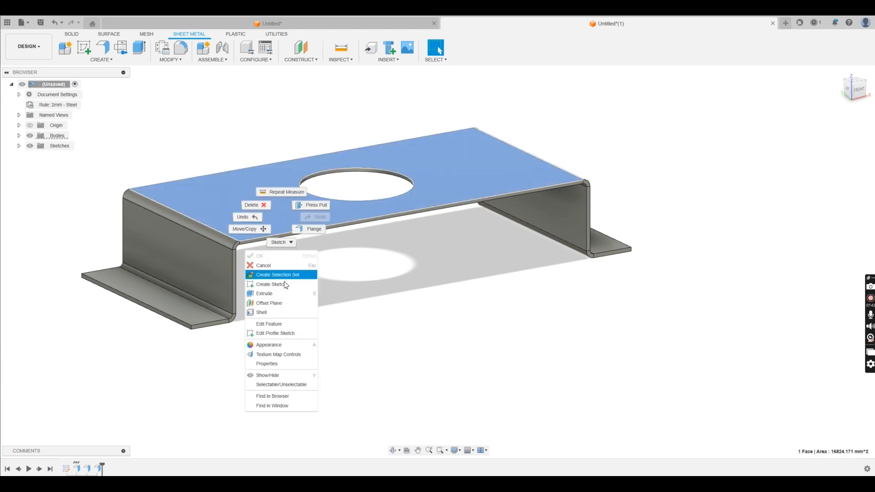
{"action": "left_click", "coordinate": [279, 333]}
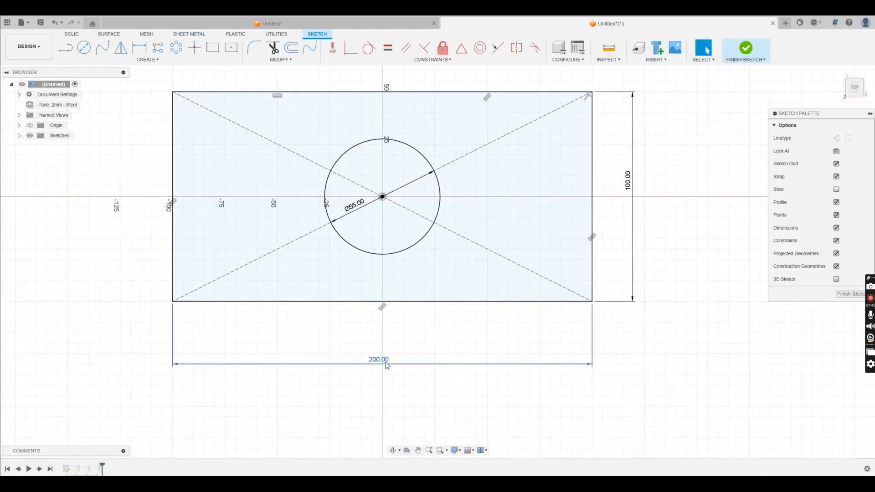
{"action": "double_click", "coordinate": [380, 360]}
{"action": "left_click", "coordinate": [393, 366]}
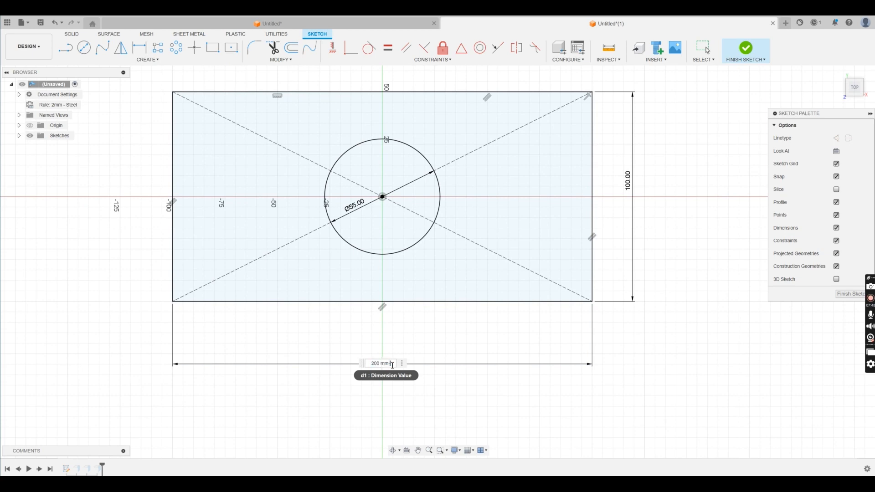
{"action": "type", "text": "-10"}
{"action": "key", "text": "Return"}
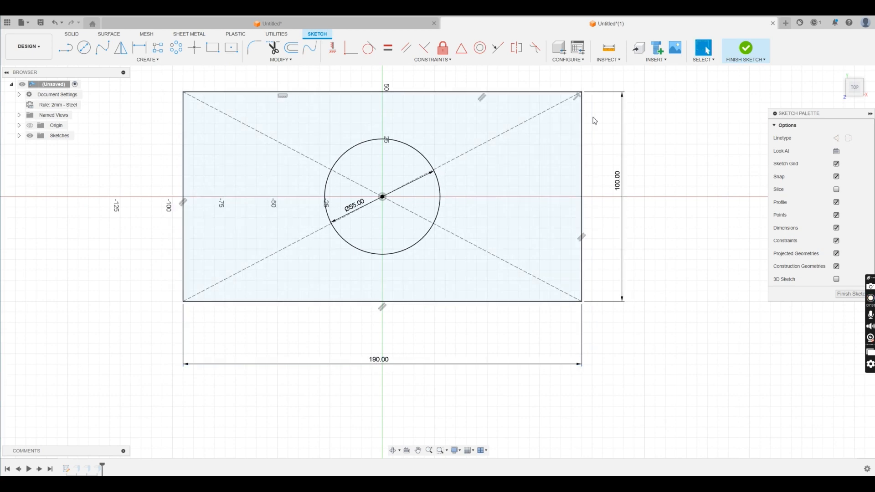
{"action": "left_click", "coordinate": [746, 50]}
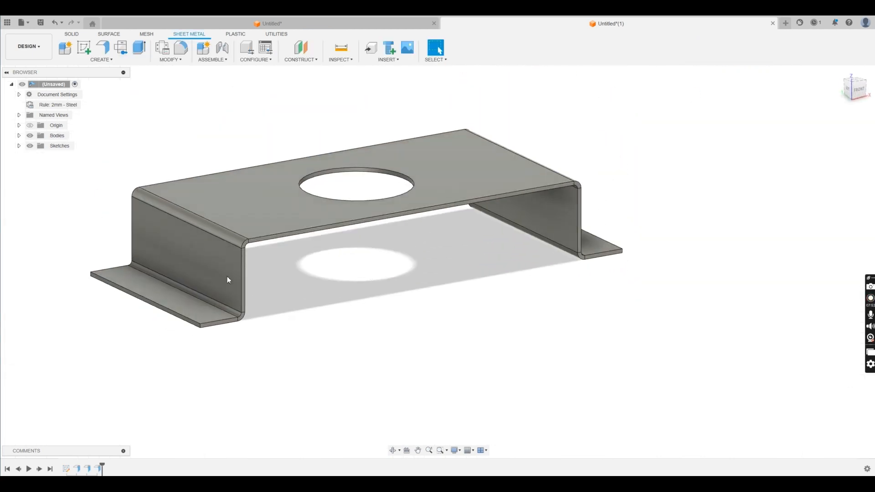
Step: Measure the distance between the outer faces of the two side walls
{"action": "left_click", "coordinate": [341, 48]}
{"action": "left_click", "coordinate": [223, 251]}
{"action": "middle_click_drag", "start_coordinate": [315, 254], "coordinate": [538, 228], "text": "shift"}
{"action": "left_click", "coordinate": [541, 228]}
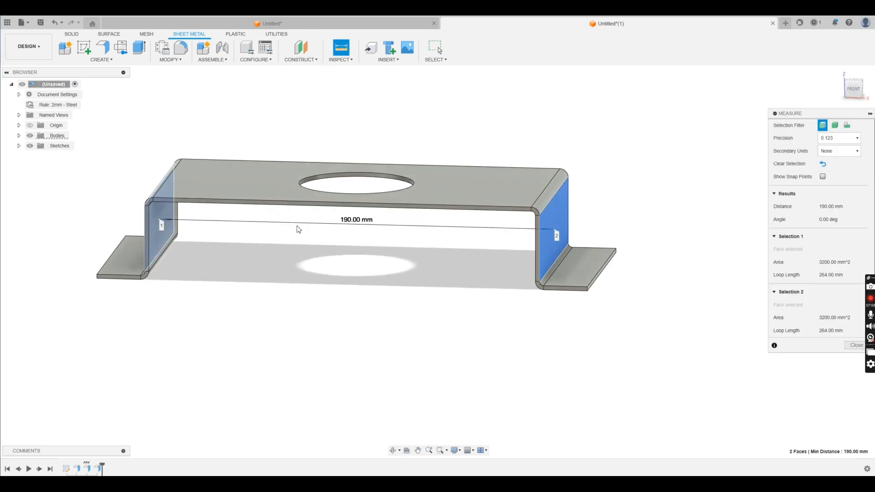
{"action": "left_click", "coordinate": [313, 254]}
{"action": "middle_click_drag", "start_coordinate": [289, 283], "coordinate": [343, 298], "text": "shift"}
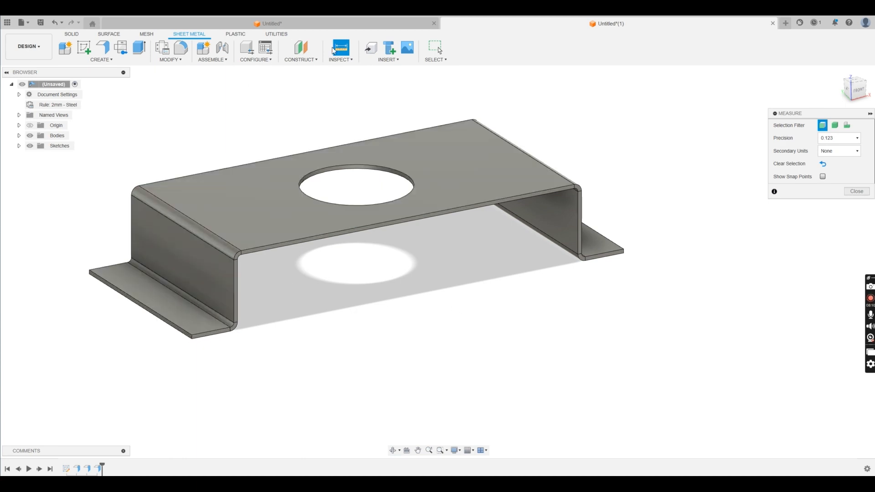
Step: Measure the bracket's overall height from the plate's top face to the underside of one foot
{"action": "left_click", "coordinate": [255, 231]}
{"action": "middle_click_drag", "start_coordinate": [255, 251], "coordinate": [170, 206], "text": "shift"}
{"action": "left_click", "coordinate": [170, 205]}
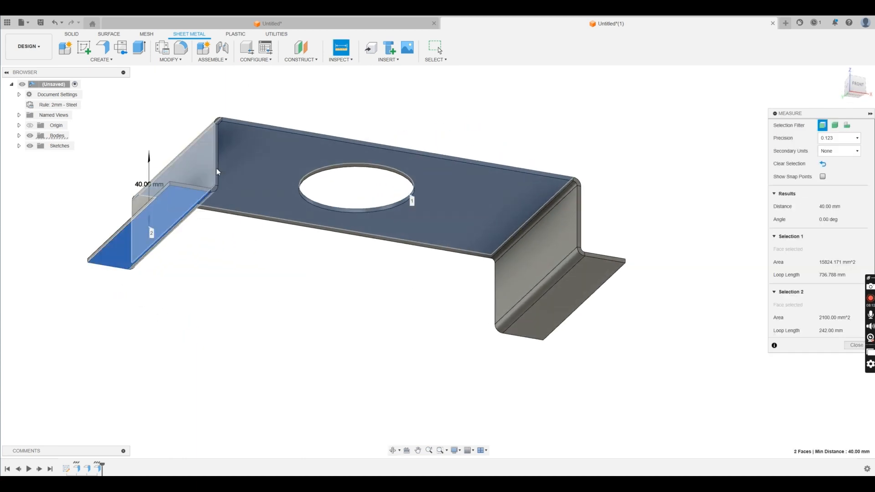
{"action": "middle_click_drag", "start_coordinate": [217, 172], "coordinate": [233, 201], "text": "shift"}
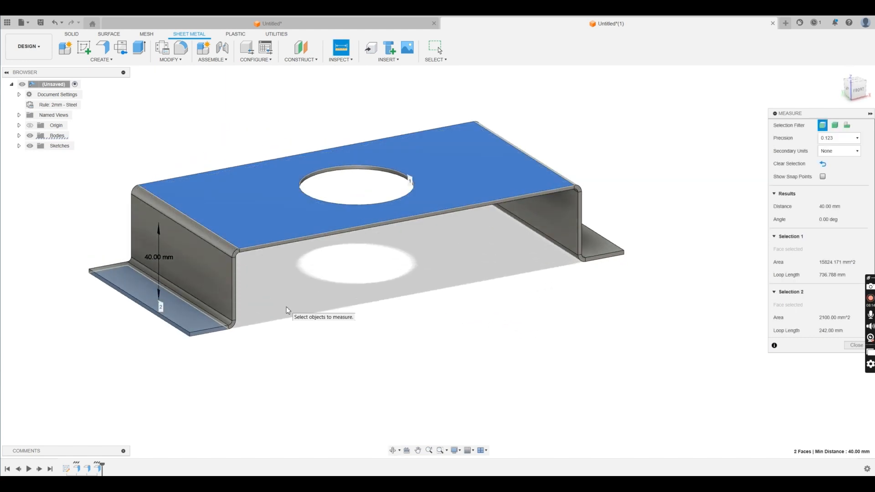
{"action": "left_click", "coordinate": [288, 333]}
{"action": "key", "text": "Escape"}
Step: Edit the side wall flange feature and set the height of both walls to 50 mm
{"action": "left_click", "coordinate": [213, 278]}
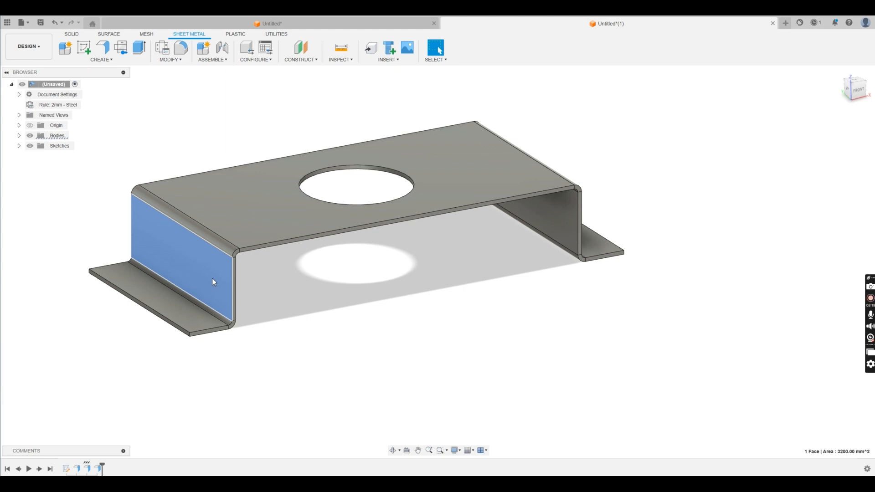
{"action": "right_click", "coordinate": [213, 282]}
{"action": "left_click", "coordinate": [209, 389]}
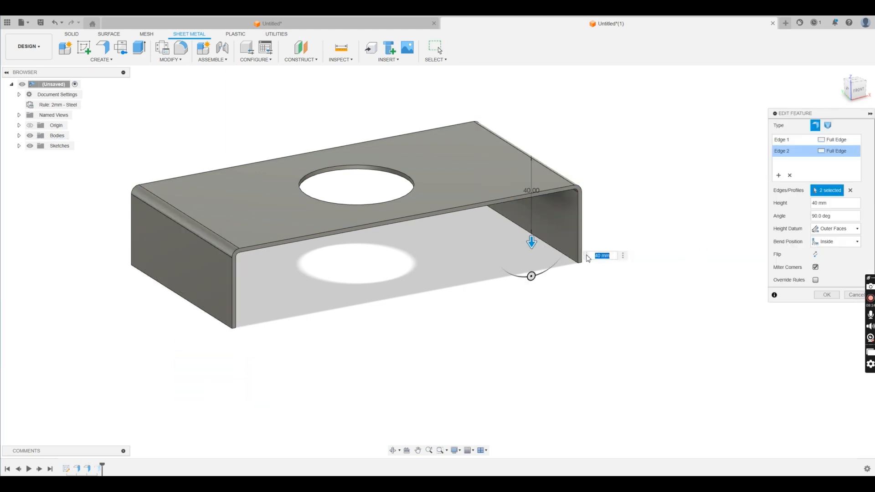
{"action": "type", "text": "20"}
{"action": "key", "text": "Return"}
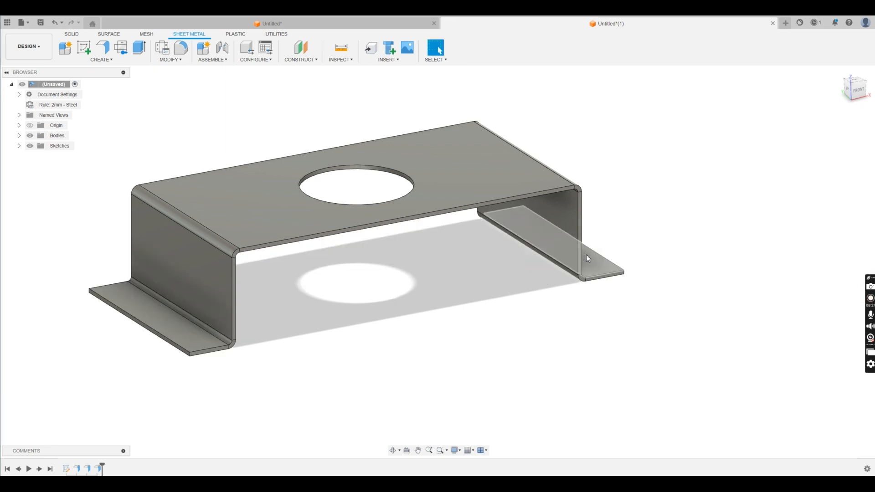
Step: Recheck the overall height by measuring between the plate's top face and a foot's bottom face
{"action": "left_click", "coordinate": [341, 47]}
{"action": "left_click", "coordinate": [215, 217]}
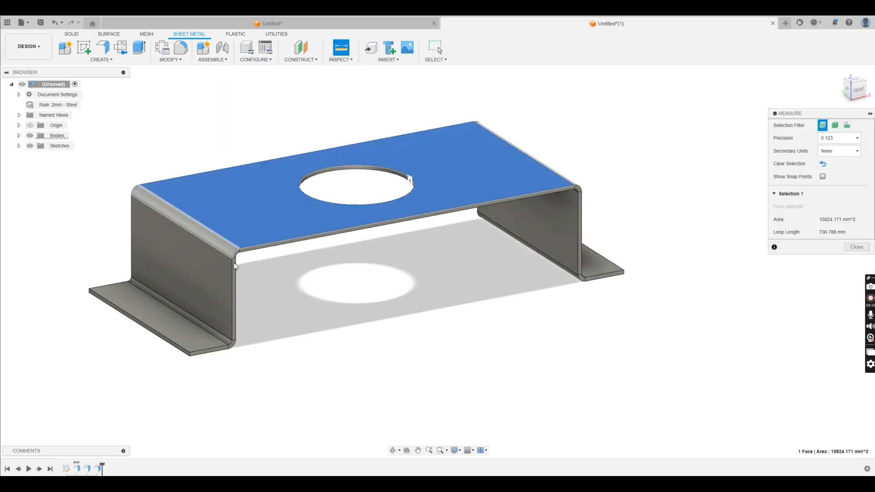
{"action": "middle_click_drag", "start_coordinate": [234, 262], "coordinate": [231, 242], "text": "shift"}
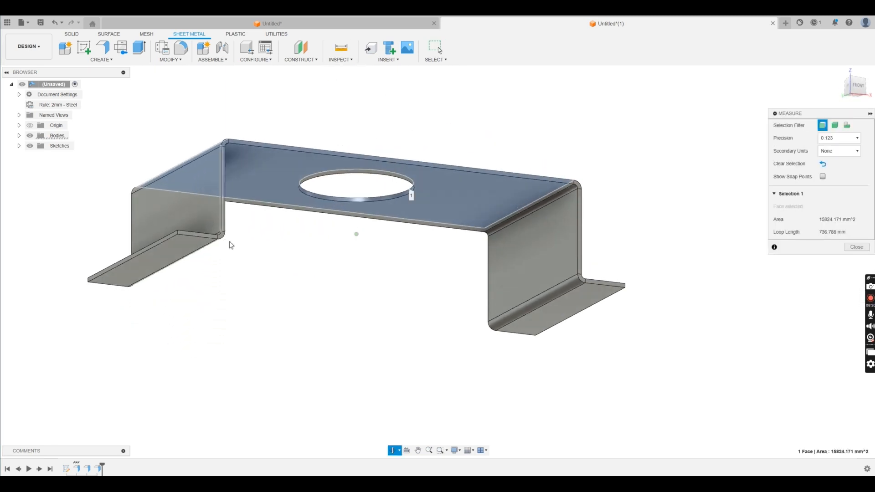
{"action": "left_click", "coordinate": [190, 244]}
{"action": "middle_click_drag", "start_coordinate": [268, 211], "coordinate": [267, 240], "text": "shift"}
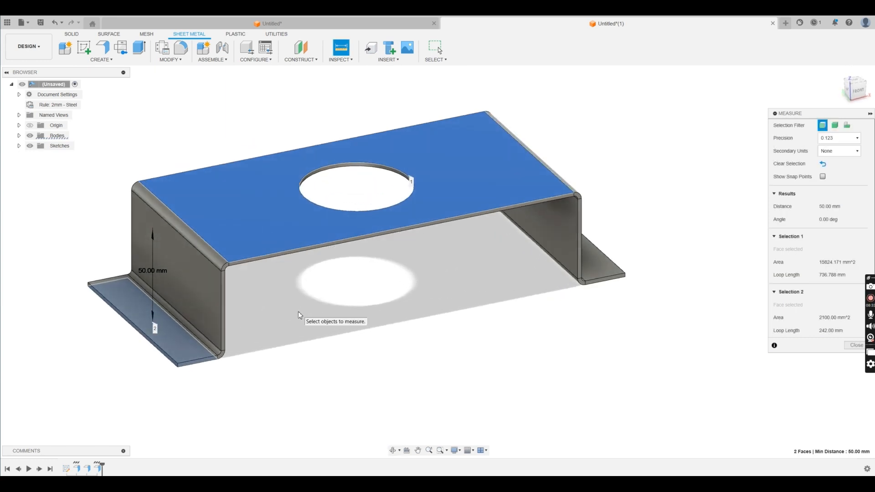
{"action": "left_click", "coordinate": [298, 311]}
{"action": "key", "text": "Escape"}
Step: Edit the outward foot flange feature and set the length of both feet to 40 mm
{"action": "left_click", "coordinate": [182, 343]}
{"action": "right_click", "coordinate": [182, 343]}
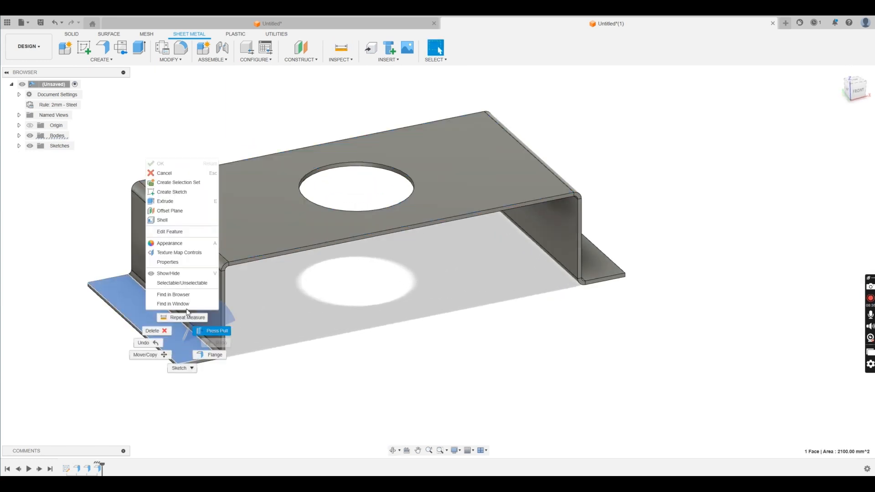
{"action": "left_click", "coordinate": [168, 232]}
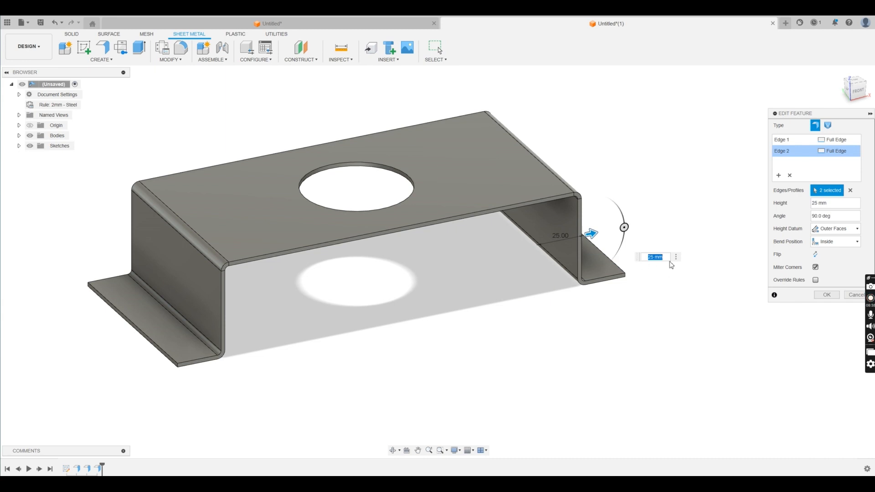
{"action": "type", "text": "40"}
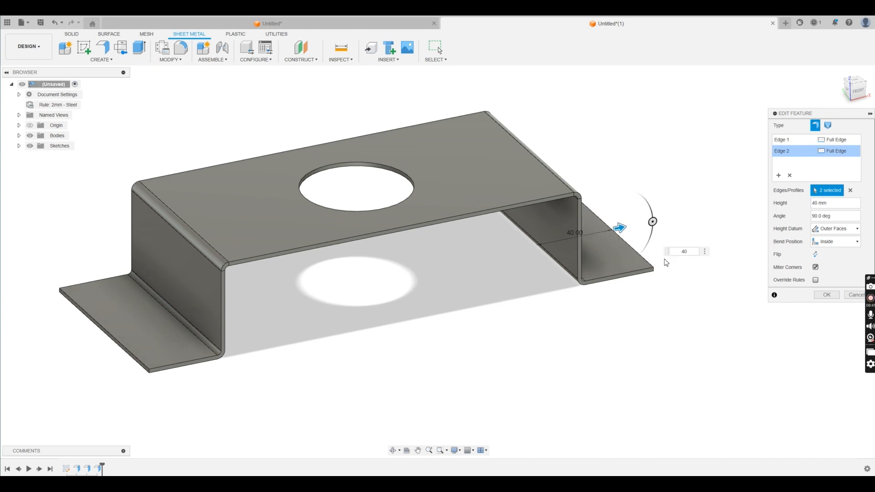
{"action": "key", "text": "Return"}
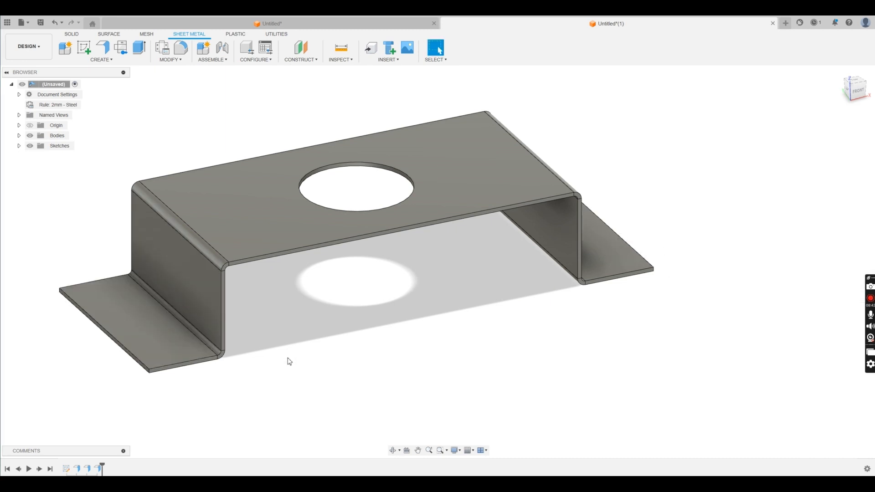
Step: Try the Outside and Adjacent bend positions on the side wall flanges and restore the Inside position
{"action": "middle_click_drag", "start_coordinate": [289, 360], "coordinate": [375, 360]}
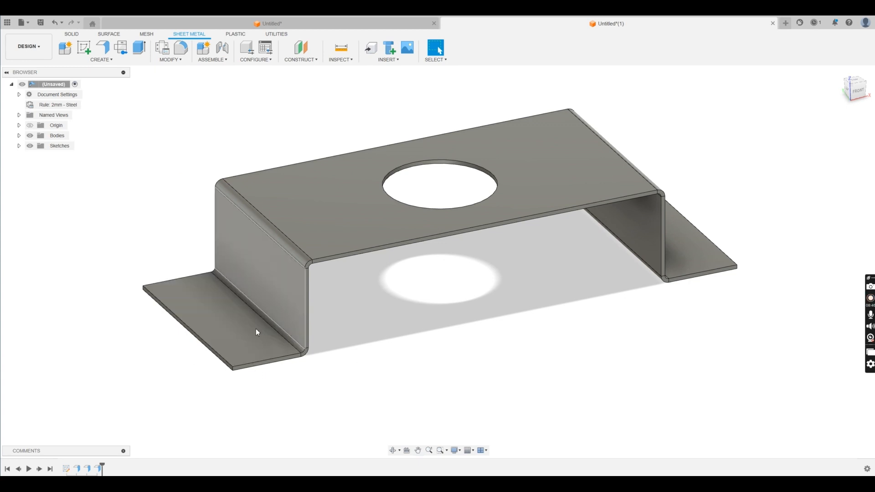
{"action": "left_click", "coordinate": [286, 286]}
{"action": "right_click", "coordinate": [286, 286]}
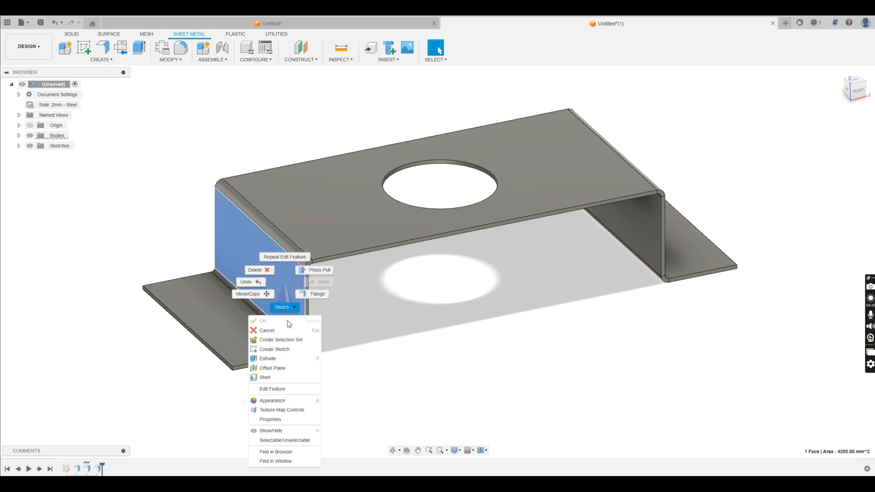
{"action": "left_click", "coordinate": [273, 389]}
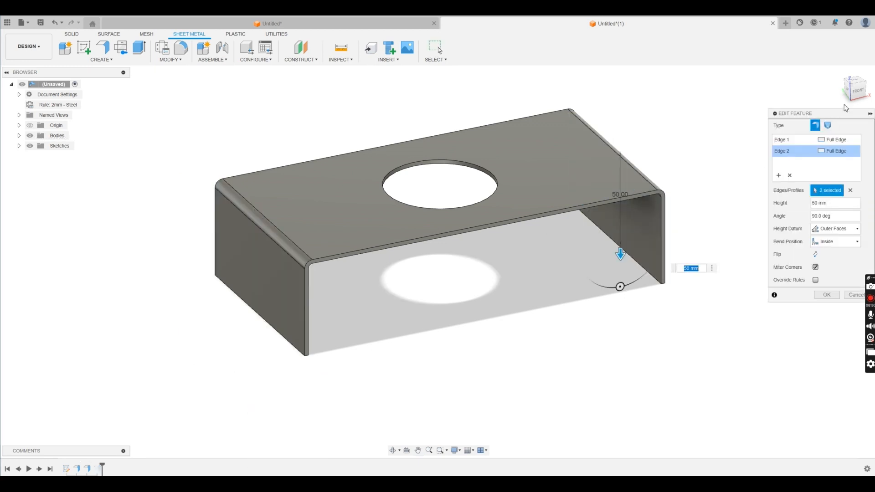
{"action": "left_click", "coordinate": [857, 91]}
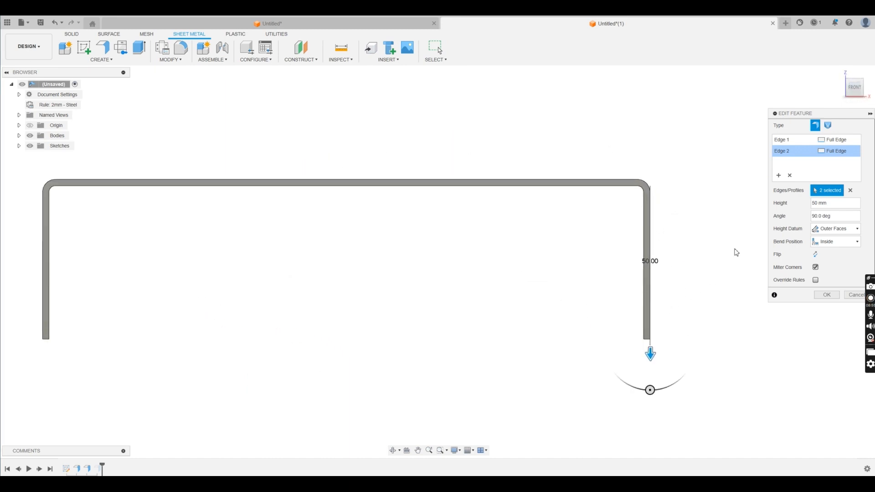
{"action": "left_click", "coordinate": [842, 246]}
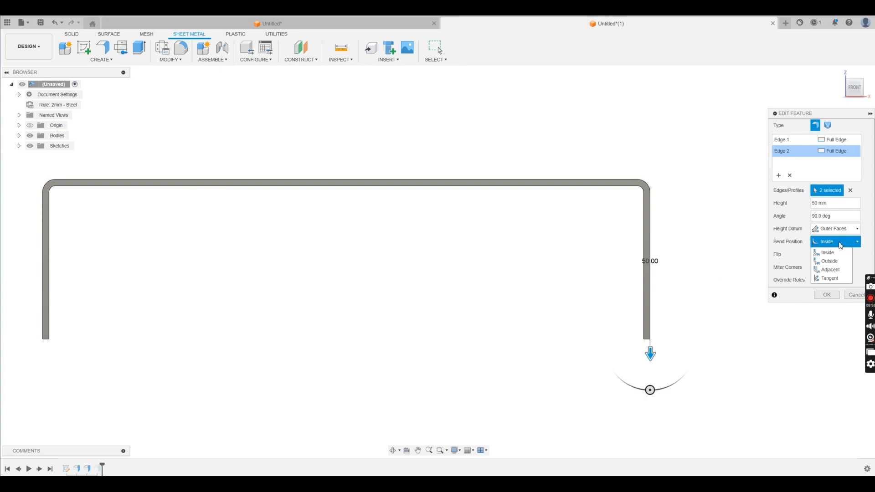
{"action": "left_click", "coordinate": [833, 262]}
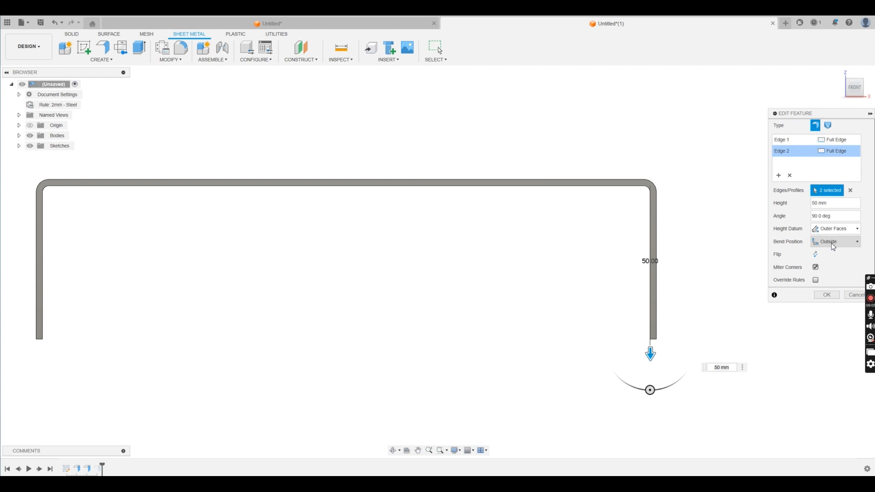
{"action": "left_click", "coordinate": [833, 244]}
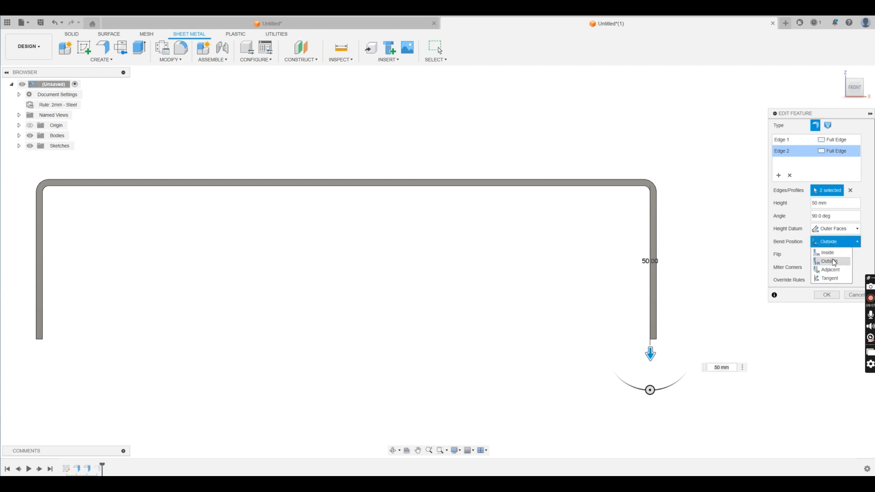
{"action": "left_click", "coordinate": [831, 270]}
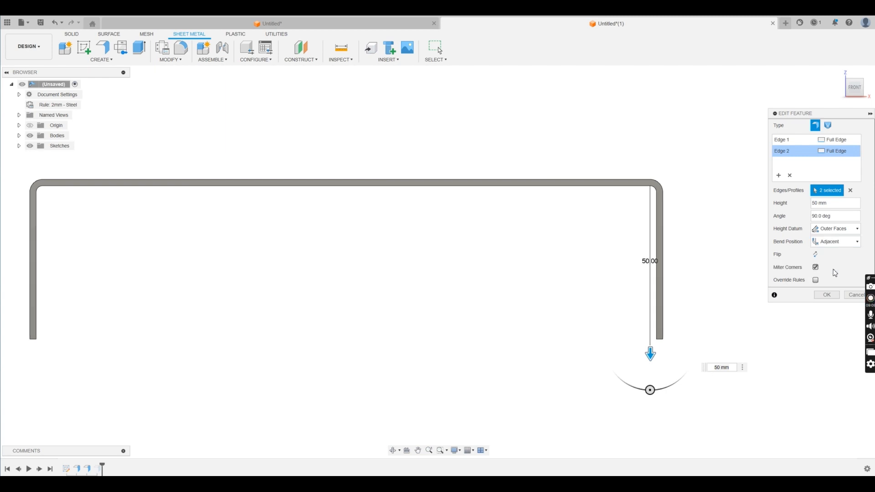
{"action": "left_click", "coordinate": [838, 247]}
{"action": "left_click", "coordinate": [838, 253]}
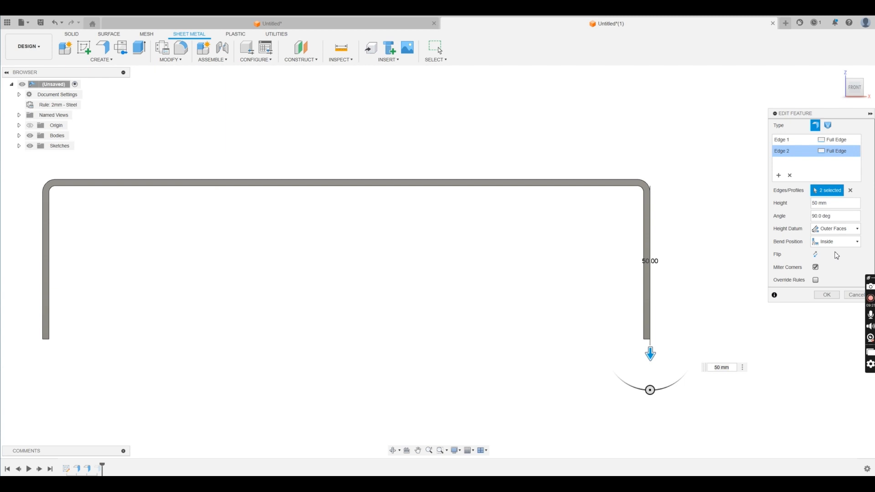
{"action": "left_click", "coordinate": [828, 297]}
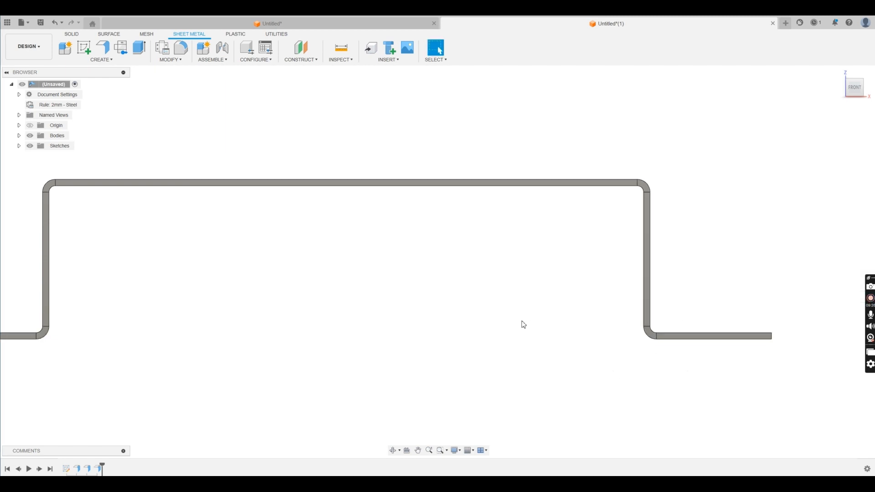
Step: Start a sketch on the plate's top face and place a framed text "C" beside the round hole
{"action": "middle_click_drag", "start_coordinate": [460, 305], "coordinate": [487, 332], "text": "shift"}
{"action": "scroll", "coordinate": [487, 331], "scroll_direction": "down", "scroll_amount": 2}
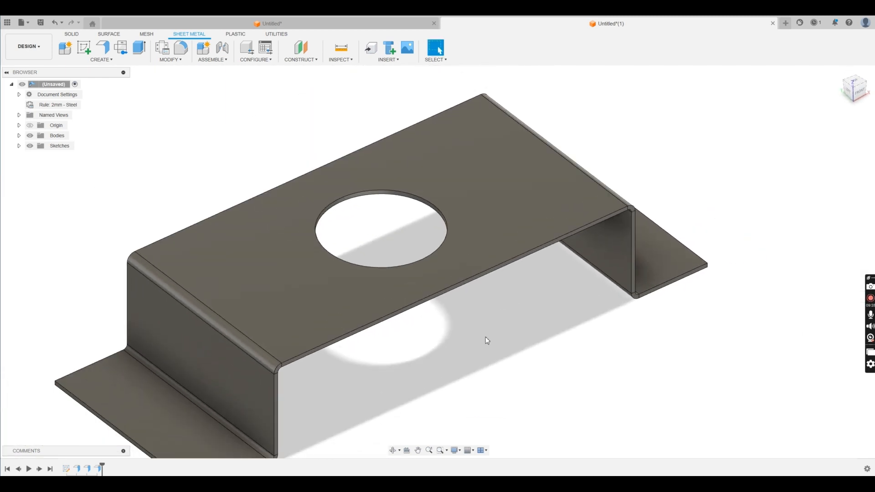
{"action": "scroll", "coordinate": [487, 339], "scroll_direction": "down", "scroll_amount": 2}
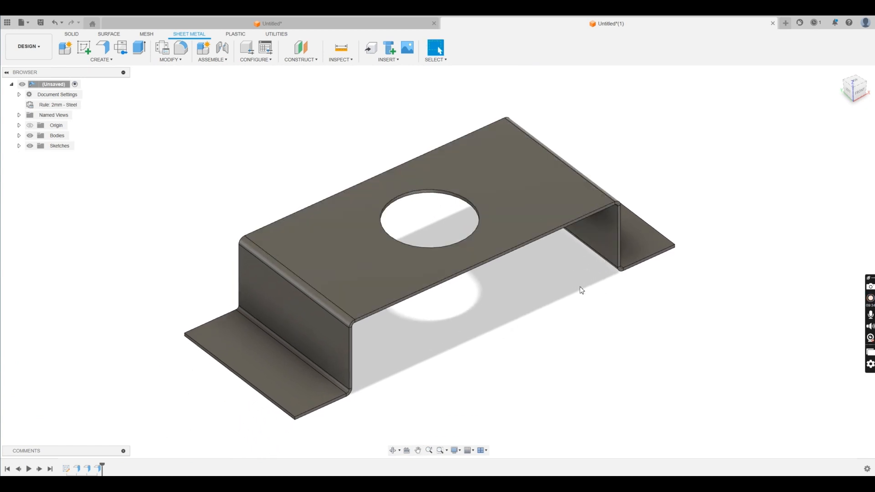
{"action": "mouse_move", "coordinate": [547, 321]}
{"action": "middle_mouse_down", "text": "shift"}
{"action": "mouse_move", "coordinate": [541, 299]}
{"action": "mouse_move", "coordinate": [520, 307]}
{"action": "mouse_move", "coordinate": [535, 297]}
{"action": "mouse_move", "coordinate": [528, 298]}
{"action": "mouse_move", "coordinate": [547, 312]}
{"action": "middle_mouse_up", "text": "shift"}
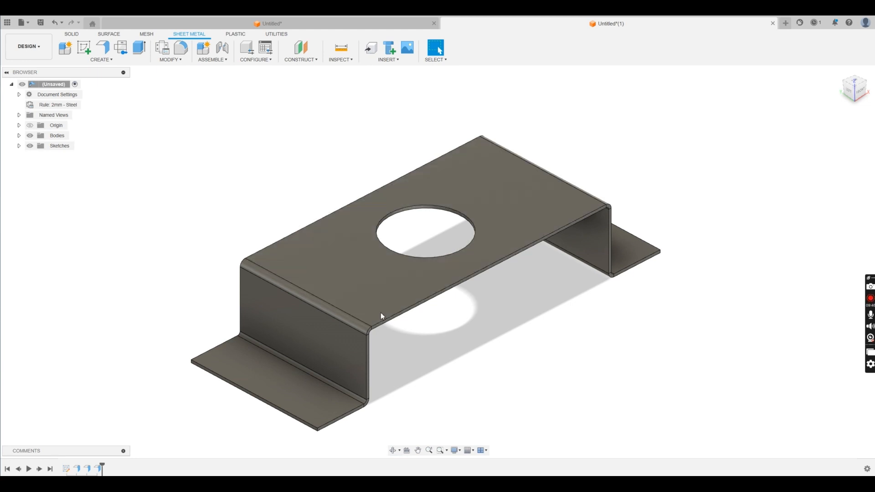
{"action": "left_click", "coordinate": [89, 51]}
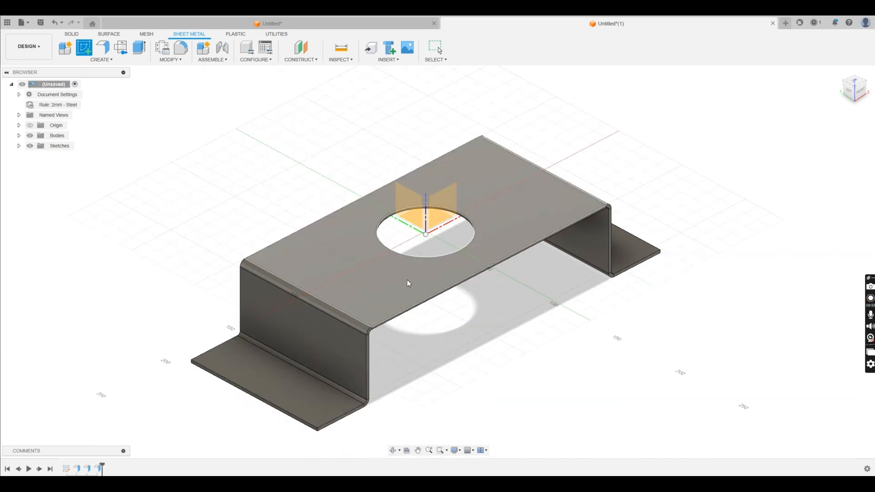
{"action": "left_click", "coordinate": [366, 276]}
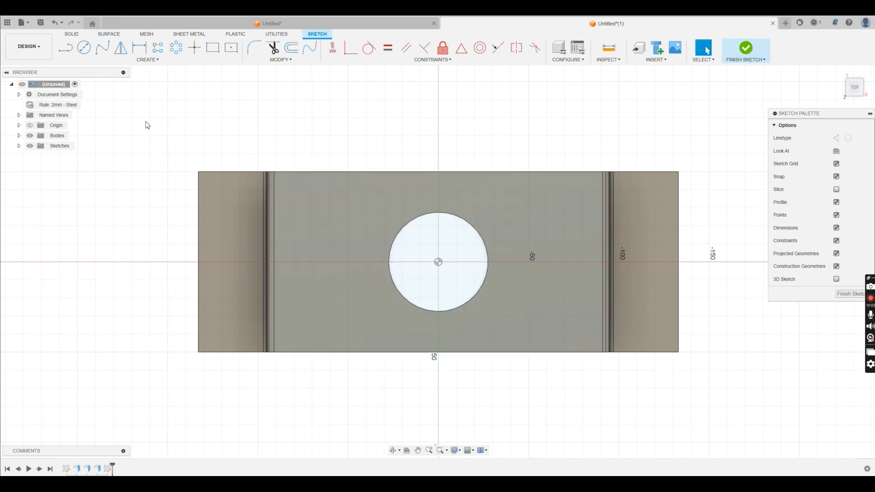
{"action": "left_click", "coordinate": [152, 63]}
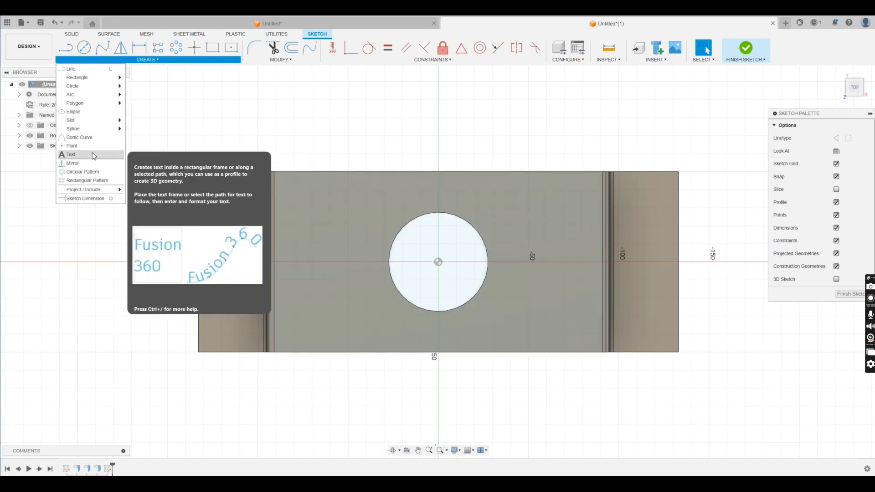
{"action": "left_click", "coordinate": [75, 152]}
{"action": "left_click", "coordinate": [287, 194]}
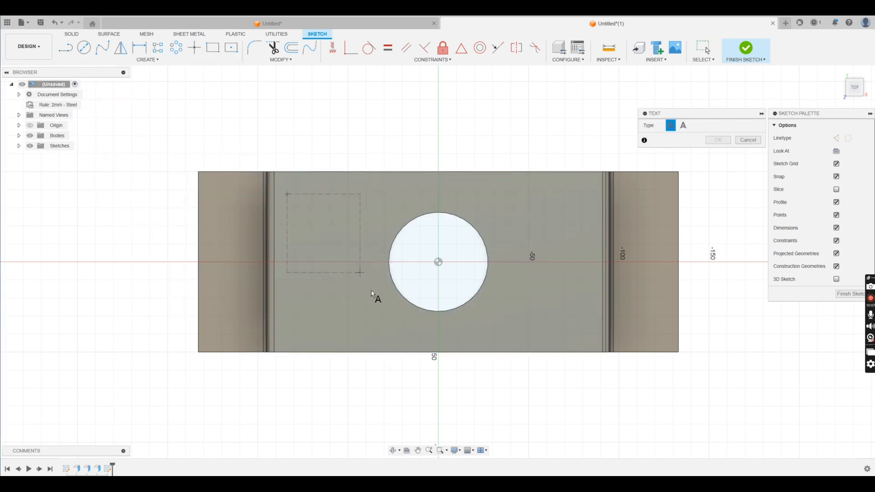
{"action": "left_click", "coordinate": [382, 327]}
{"action": "type", "text": "C"}
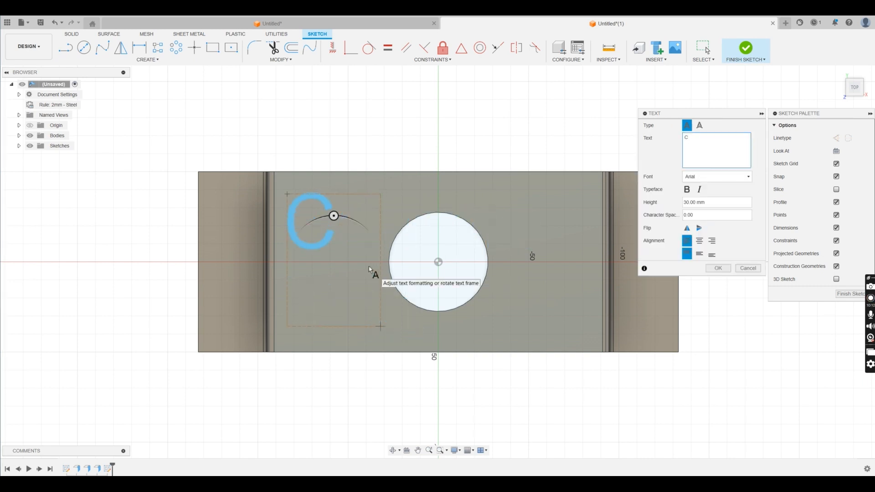
Step: Make the letter C bold, 50 mm high and horizontally centred in its frame
{"action": "left_click", "coordinate": [714, 204]}
{"action": "left_click_drag", "start_coordinate": [714, 204], "coordinate": [664, 204]}
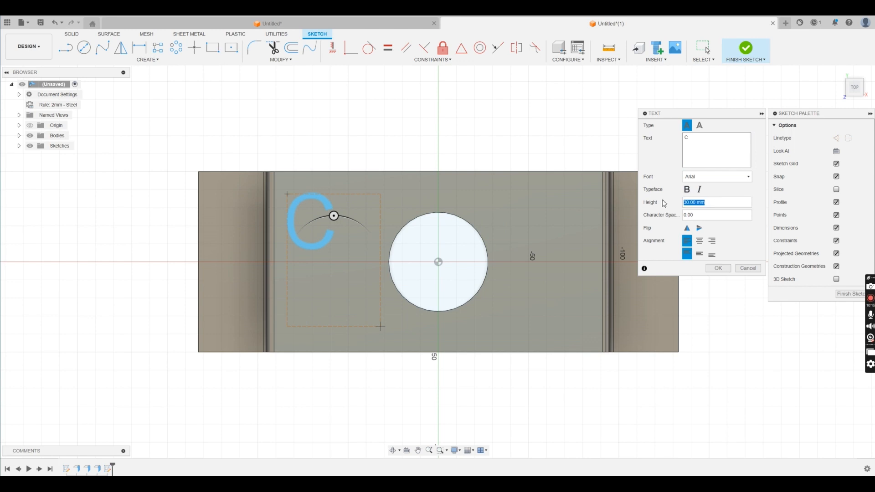
{"action": "type", "text": "30"}
{"action": "left_click", "coordinate": [687, 189]}
{"action": "left_click_drag", "start_coordinate": [703, 202], "coordinate": [673, 203]}
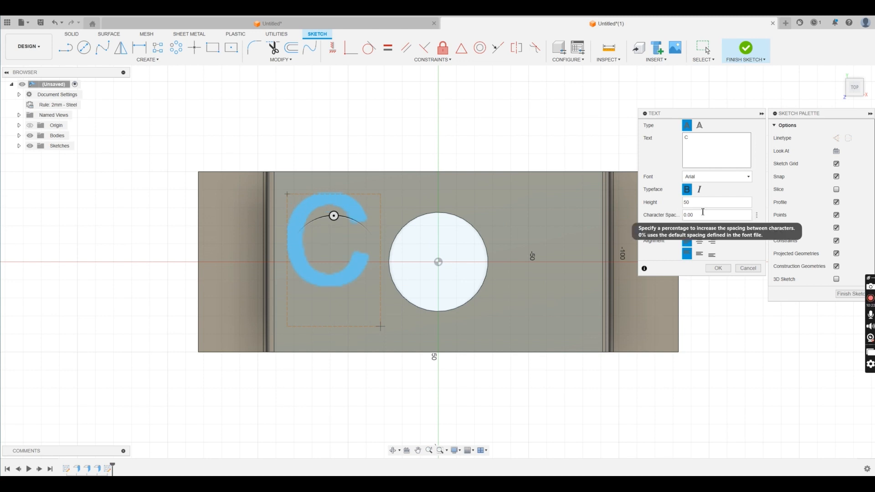
{"action": "left_click", "coordinate": [700, 241]}
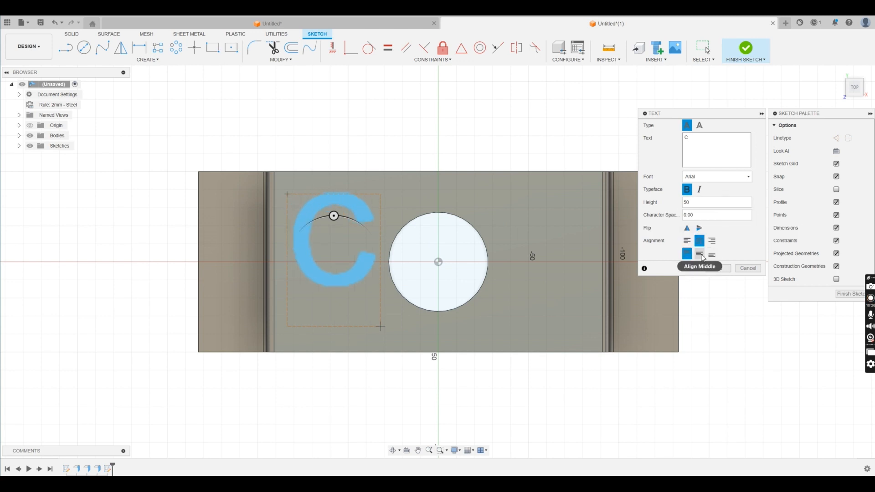
{"action": "left_click", "coordinate": [719, 269]}
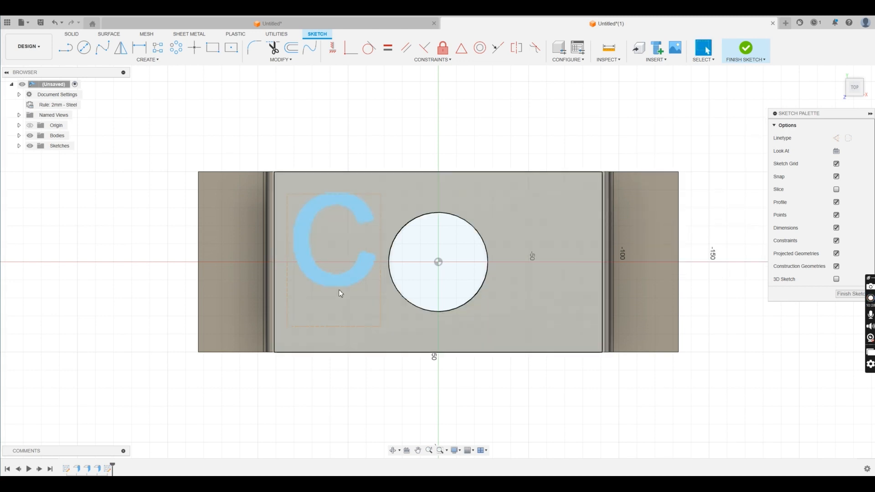
Step: Copy the letter C to the opposite side of the round hole with an X distance of -120 mm
{"action": "left_click", "coordinate": [348, 208]}
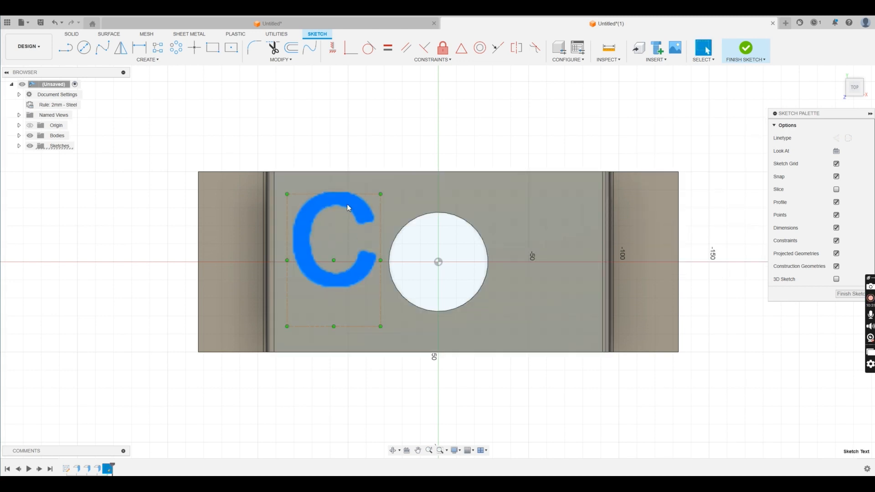
{"action": "key", "text": "m"}
{"action": "left_click_drag", "start_coordinate": [309, 240], "coordinate": [521, 246]}
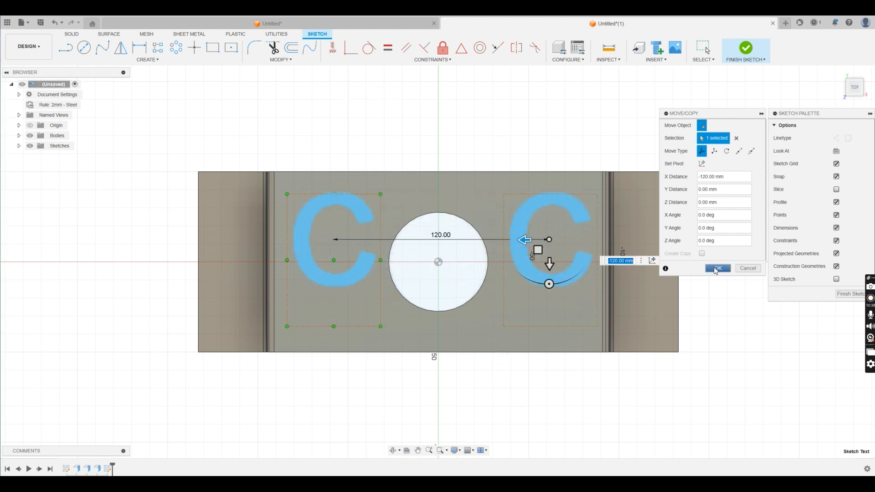
{"action": "key", "text": "Return"}
Step: Stretch both text frames sideways so each spans from the round hole's edge to the neighbouring bend line of the plate
{"action": "mouse_move", "coordinate": [360, 245]}
{"action": "left_mouse_down"}
{"action": "mouse_move", "coordinate": [347, 270]}
{"action": "mouse_move", "coordinate": [389, 261]}
{"action": "left_mouse_up"}
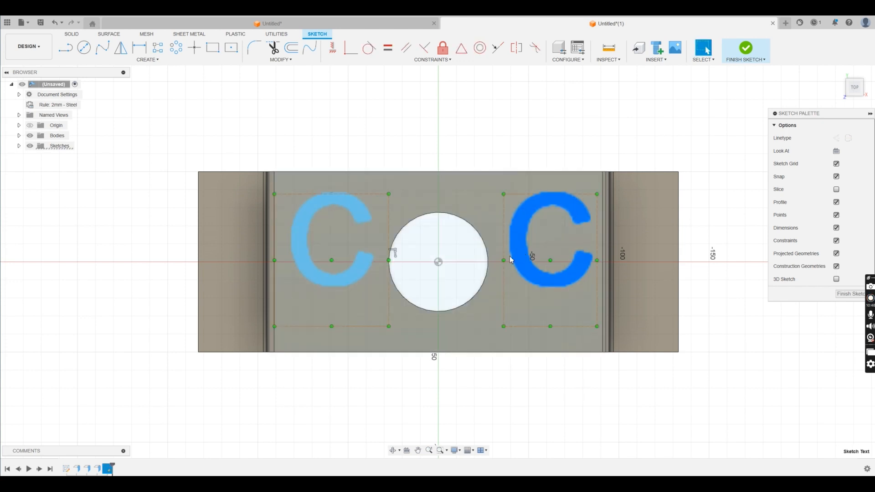
{"action": "left_click", "coordinate": [508, 255]}
{"action": "left_click_drag", "start_coordinate": [504, 262], "coordinate": [488, 260]}
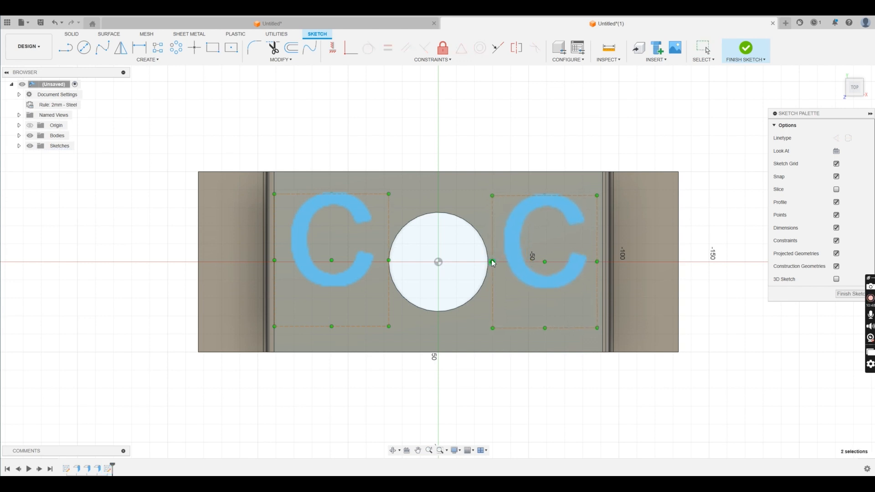
{"action": "left_click_drag", "start_coordinate": [597, 260], "coordinate": [604, 261]}
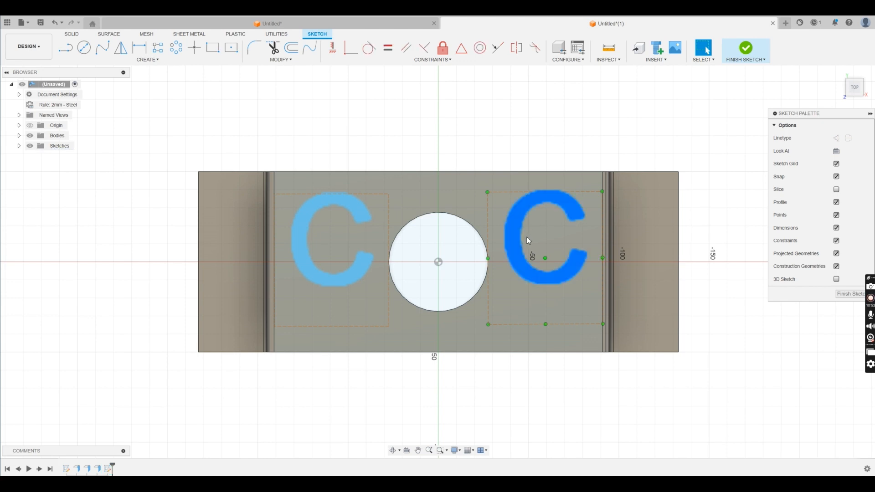
Step: Change the copied letter to "A" and finish the sketch
{"action": "double_click", "coordinate": [524, 239]}
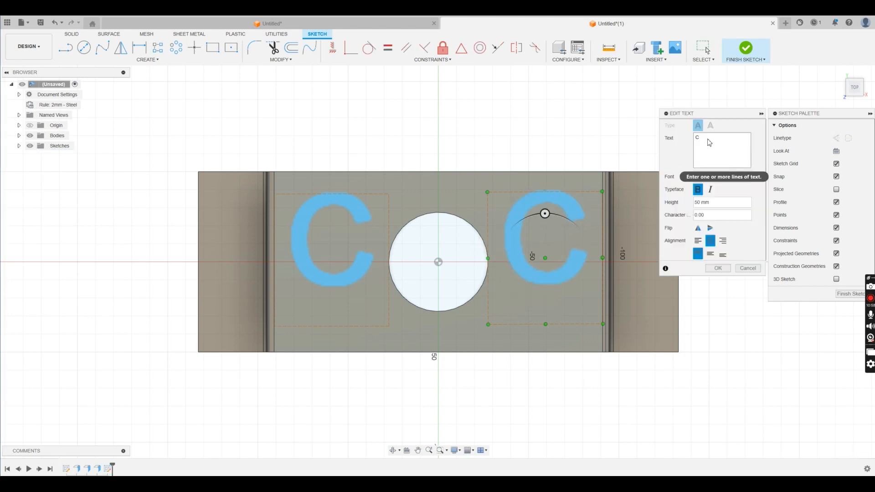
{"action": "left_click_drag", "start_coordinate": [708, 140], "coordinate": [685, 137]}
{"action": "type", "text": "a"}
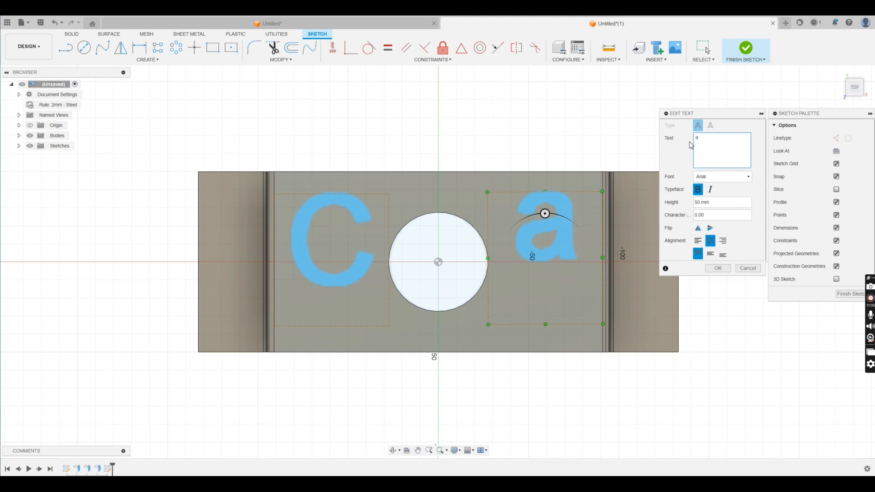
{"action": "key", "text": "BackSpace"}
{"action": "type", "text": "A"}
{"action": "left_click", "coordinate": [718, 268]}
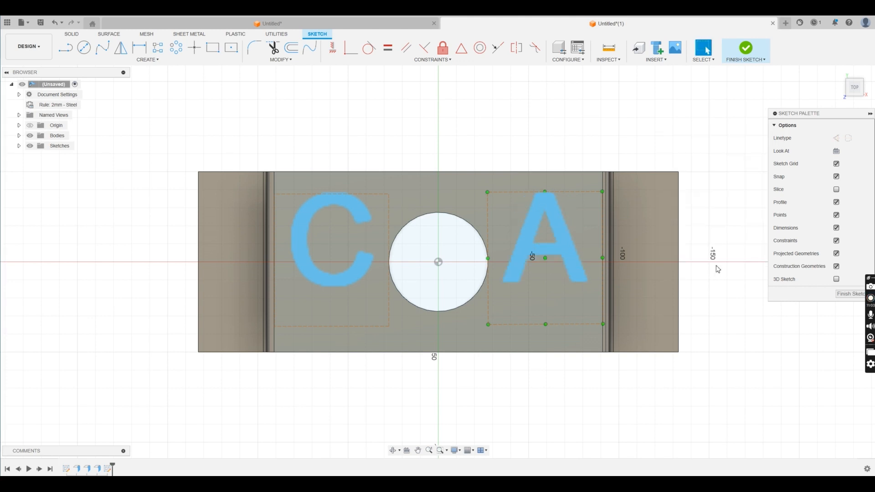
{"action": "left_click", "coordinate": [745, 50]}
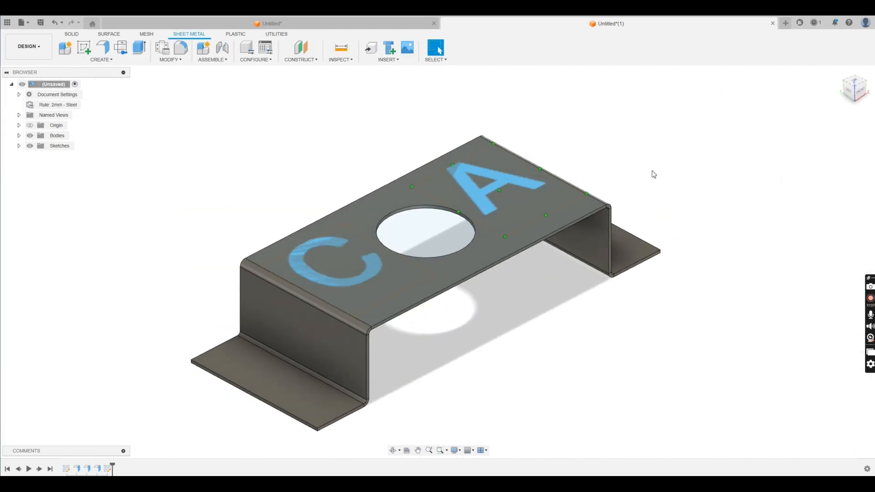
Step: Cut the letters C and A through the plate with an extrusion distance of -5 mm
{"action": "left_click", "coordinate": [139, 47]}
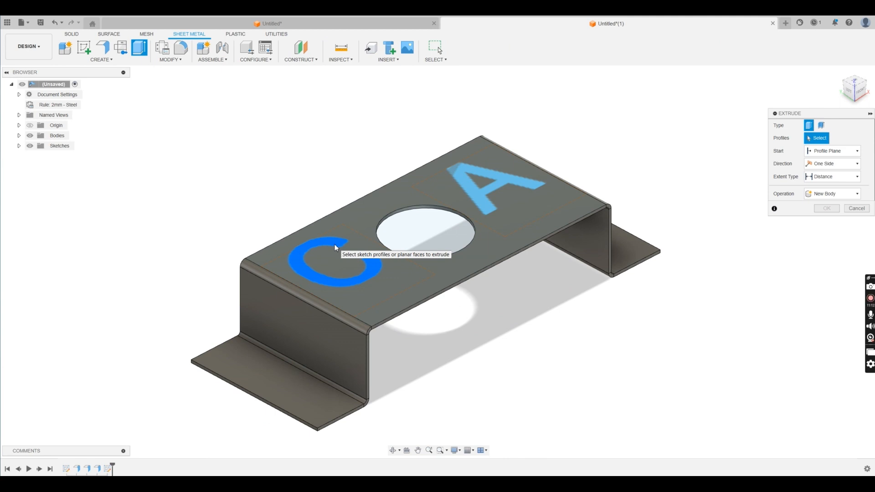
{"action": "left_click", "coordinate": [336, 248]}
{"action": "left_click", "coordinate": [469, 184]}
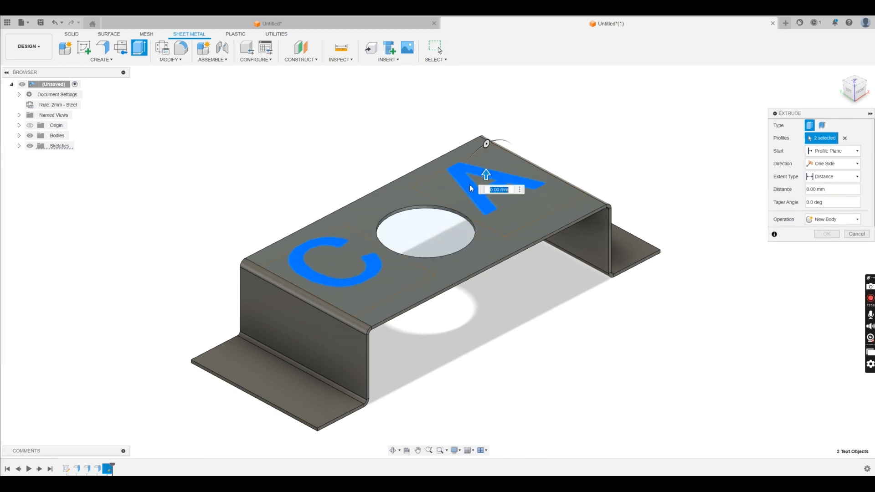
{"action": "mouse_move", "coordinate": [489, 172]}
{"action": "left_mouse_down"}
{"action": "mouse_move", "coordinate": [489, 188]}
{"action": "mouse_move", "coordinate": [489, 172]}
{"action": "left_mouse_up"}
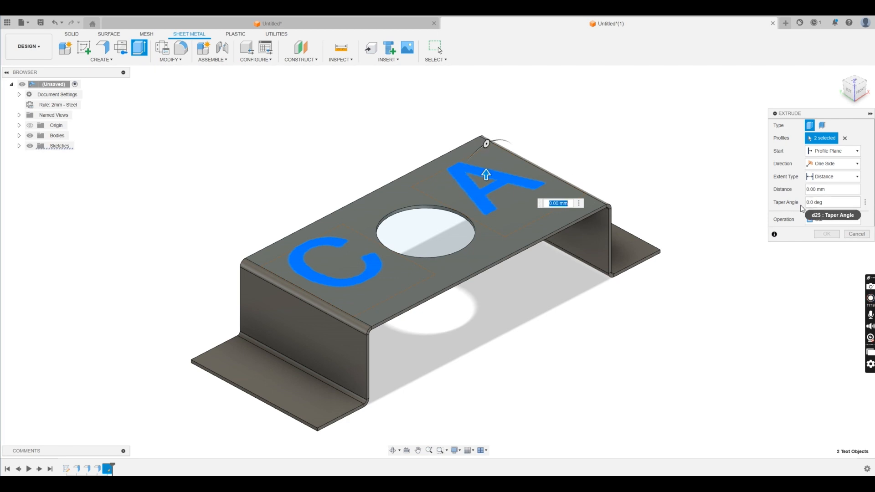
{"action": "left_click", "coordinate": [774, 190]}
{"action": "type", "text": "-50"}
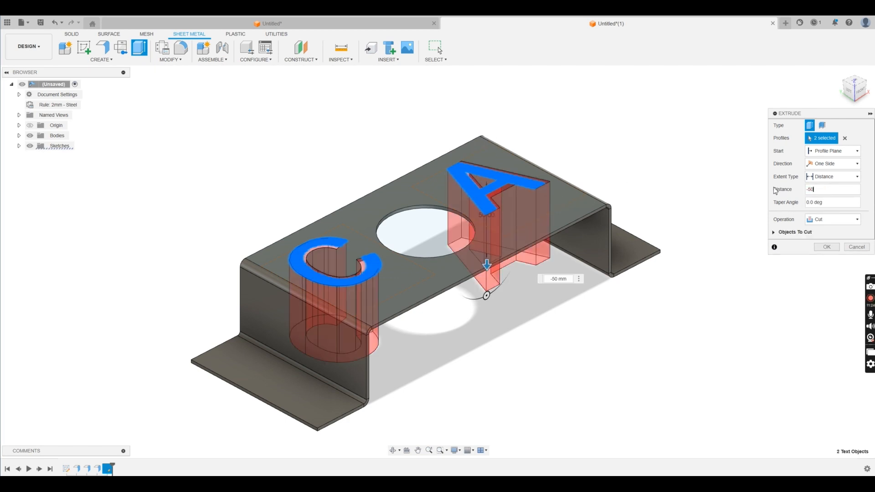
{"action": "left_click", "coordinate": [803, 189]}
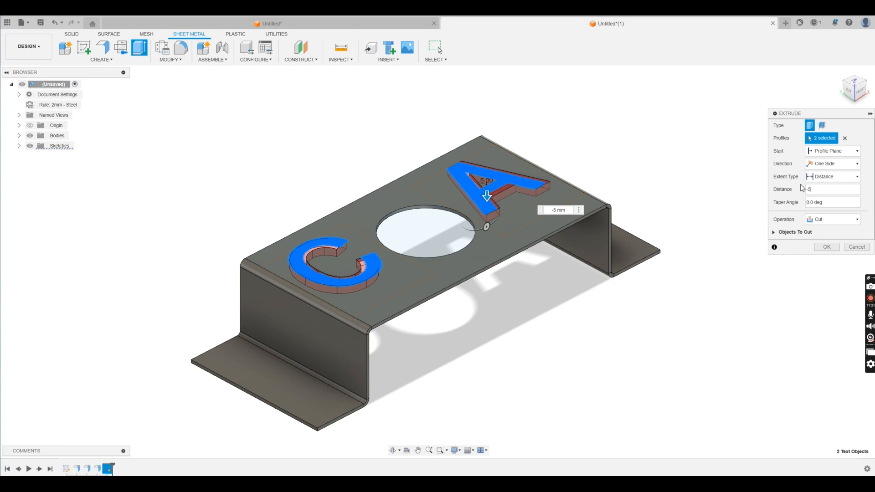
{"action": "left_click", "coordinate": [828, 247]}
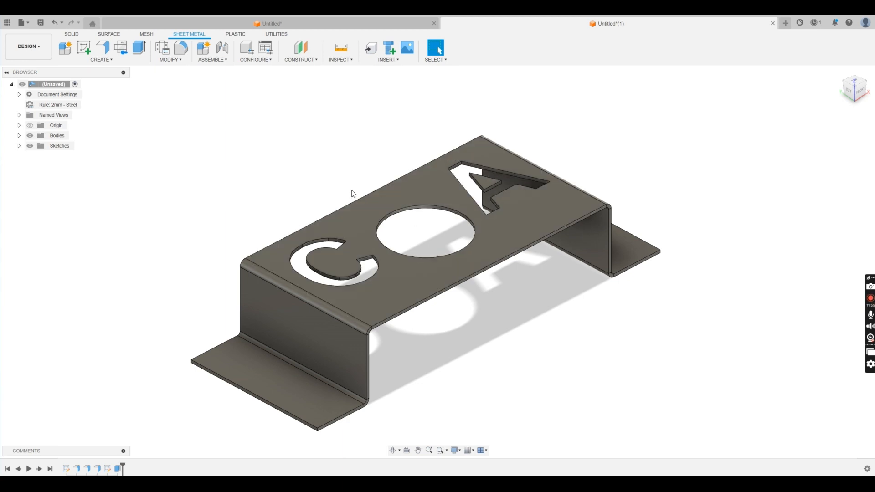
Step: Sketch a narrow upright center rectangle on the plate's top face, bridging the A's inner triangle and the plate below its crossbar
{"action": "left_click", "coordinate": [84, 48]}
{"action": "left_click", "coordinate": [489, 235]}
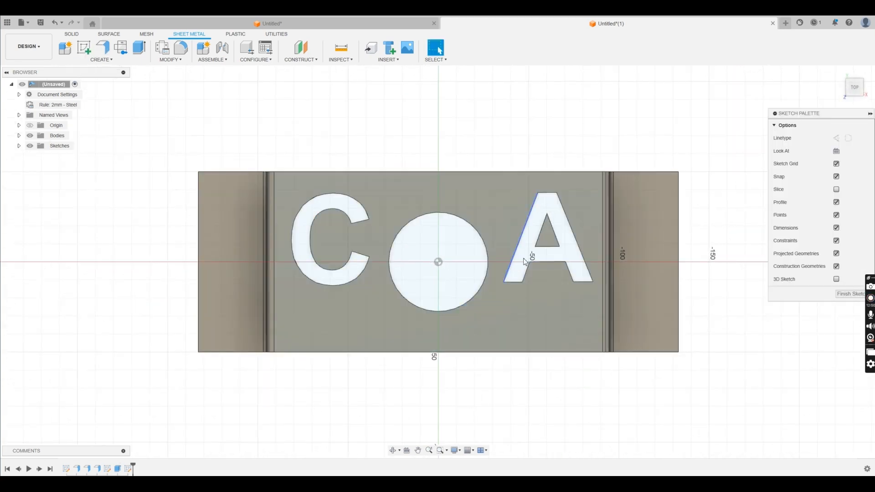
{"action": "scroll", "coordinate": [576, 262], "scroll_direction": "up", "scroll_amount": 5}
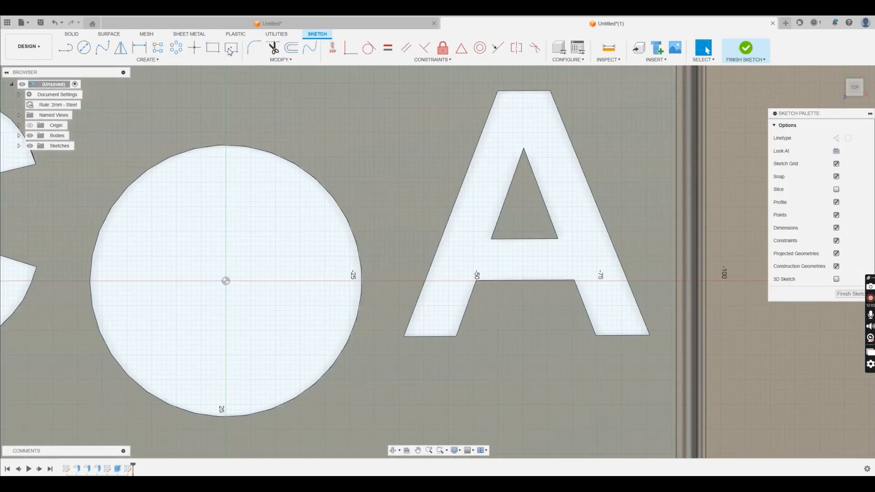
{"action": "left_click", "coordinate": [231, 47]}
{"action": "left_click", "coordinate": [525, 260]}
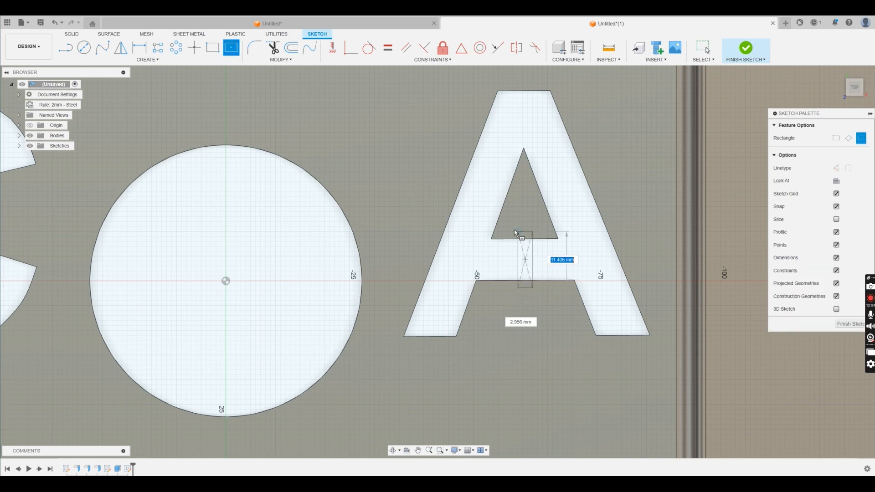
{"action": "left_click", "coordinate": [538, 293]}
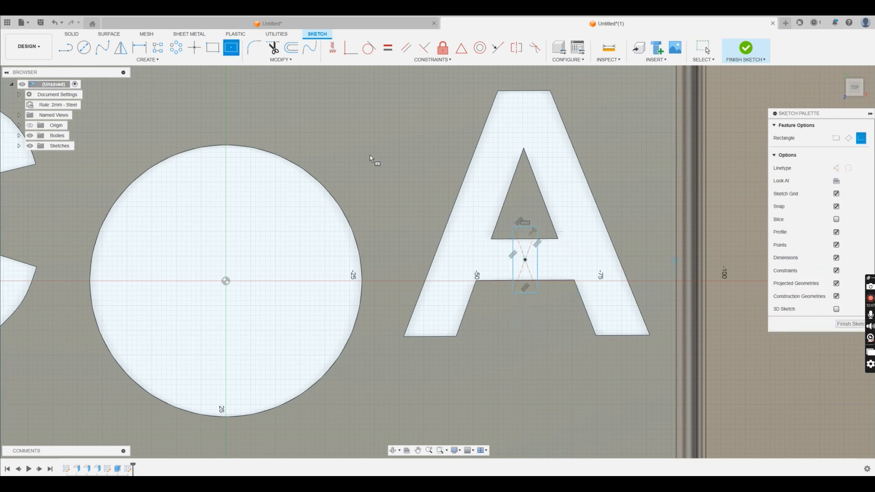
{"action": "left_click", "coordinate": [850, 324]}
Step: Set up a -2 mm extrusion of the bridge rectangle's two profiles with the Join operation
{"action": "key", "text": "e"}
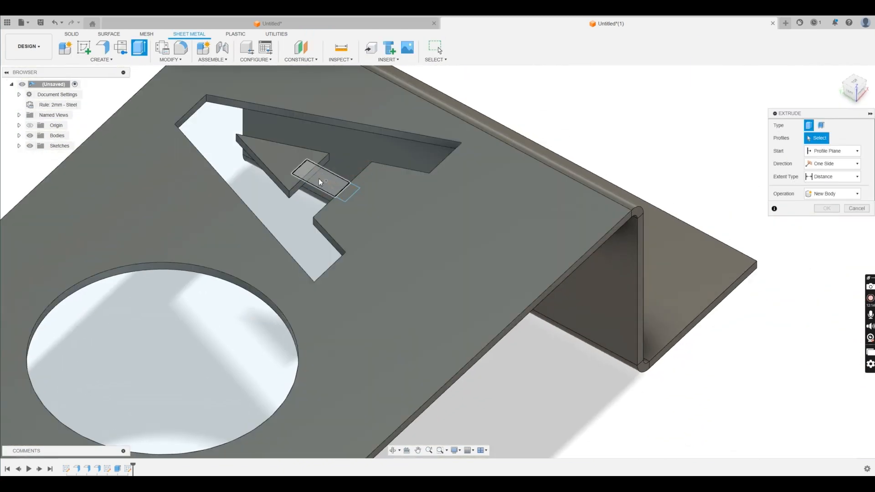
{"action": "left_click", "coordinate": [347, 191]}
{"action": "left_click", "coordinate": [337, 185]}
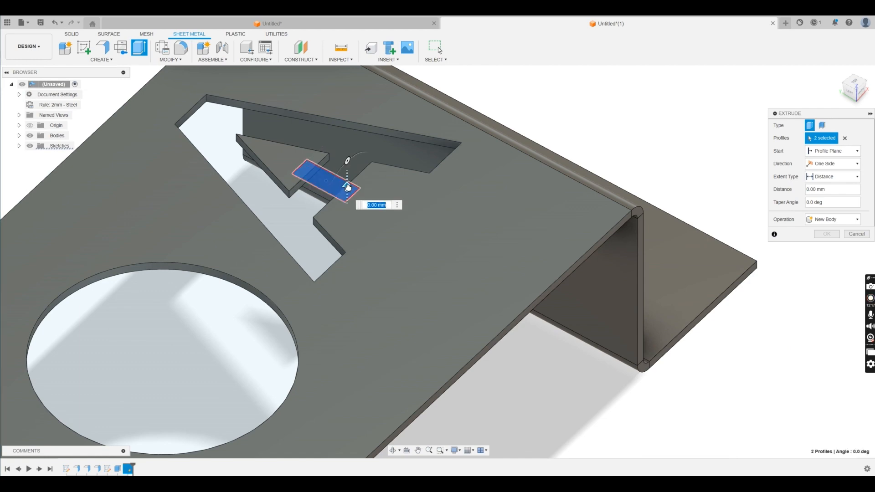
{"action": "type", "text": "-2"}
{"action": "key", "text": "Return"}
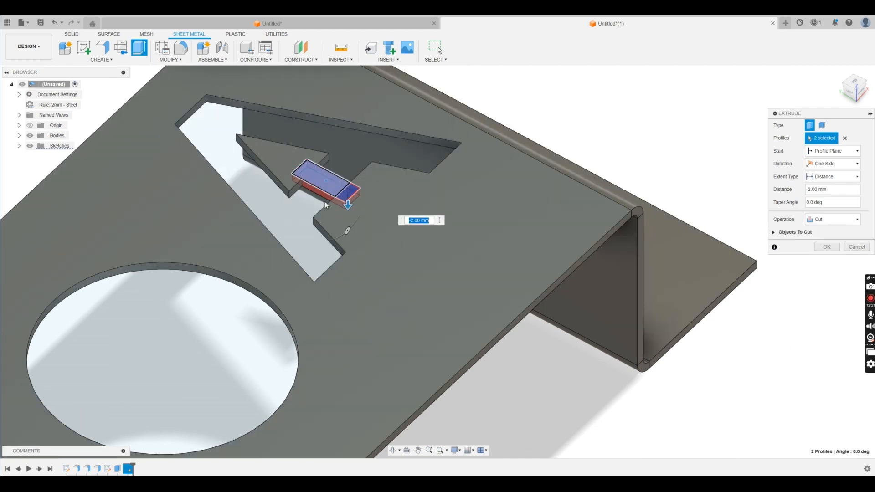
{"action": "left_click", "coordinate": [822, 222]}
{"action": "left_click", "coordinate": [824, 234]}
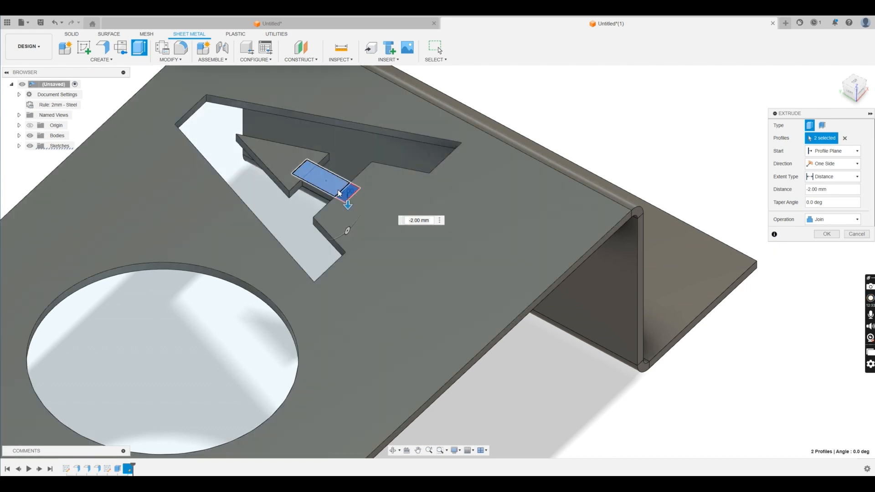
Step: Change the bridge extrusion's extent to To Object, ending at the plate's underside, and complete it
{"action": "left_click", "coordinate": [826, 179]}
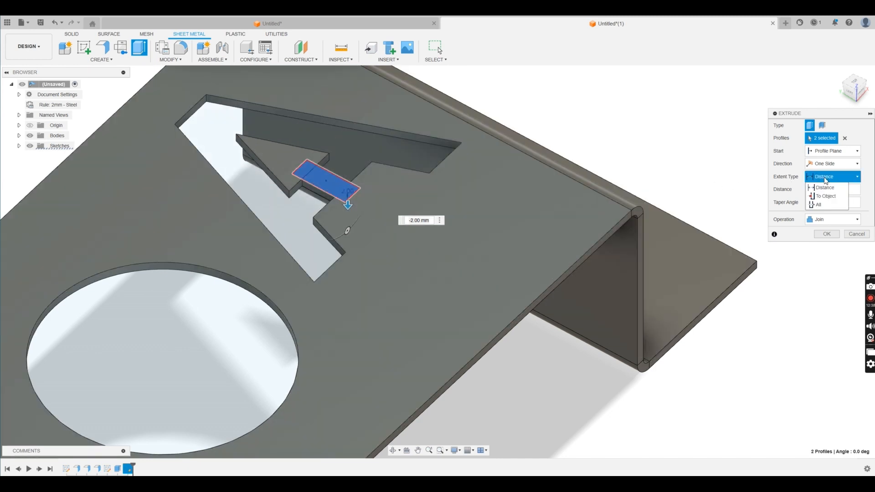
{"action": "left_click", "coordinate": [826, 196]}
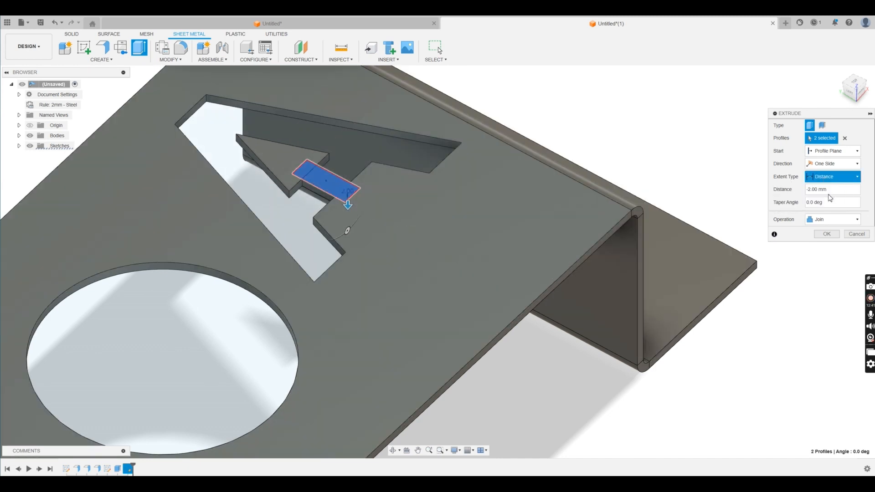
{"action": "middle_click_drag", "start_coordinate": [441, 300], "coordinate": [438, 260], "text": "shift"}
{"action": "left_click", "coordinate": [438, 260]}
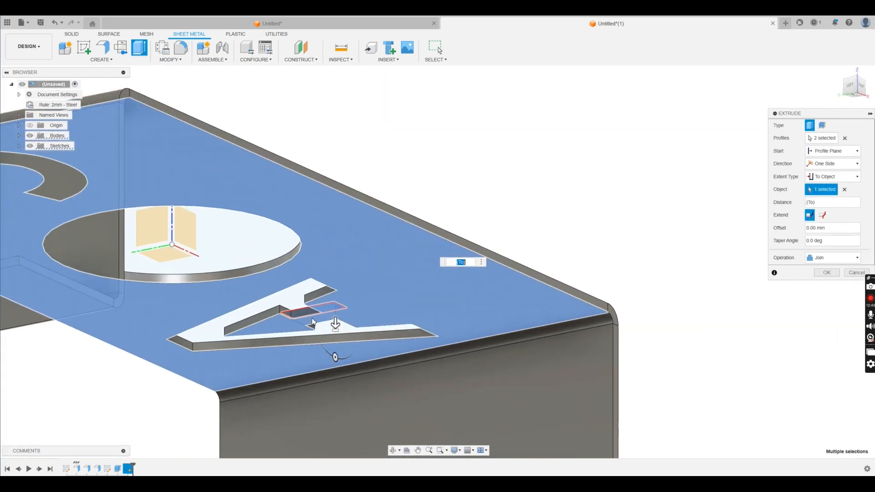
{"action": "scroll", "coordinate": [419, 319], "scroll_direction": "up", "scroll_amount": 3}
{"action": "left_click", "coordinate": [827, 272]}
{"action": "scroll", "coordinate": [418, 242], "scroll_direction": "down", "scroll_amount": 3}
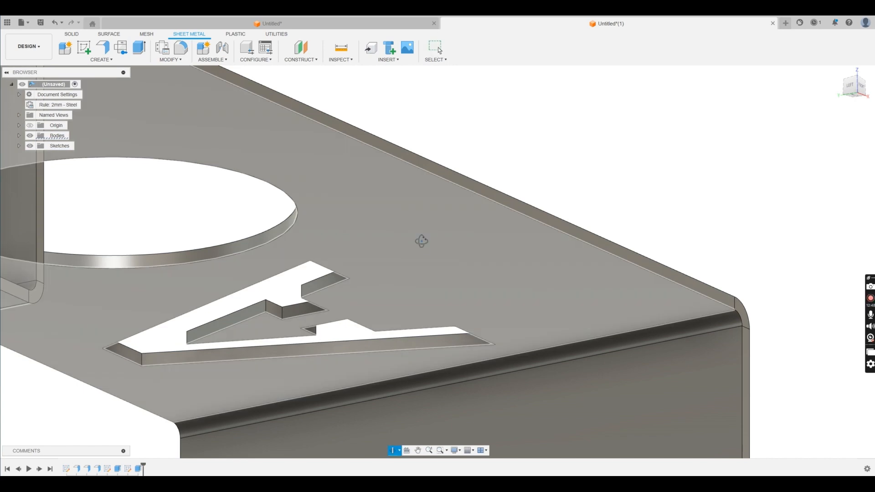
{"action": "middle_click_drag", "start_coordinate": [418, 242], "coordinate": [402, 287], "text": "shift"}
{"action": "scroll", "coordinate": [402, 287], "scroll_direction": "down", "scroll_amount": 3}
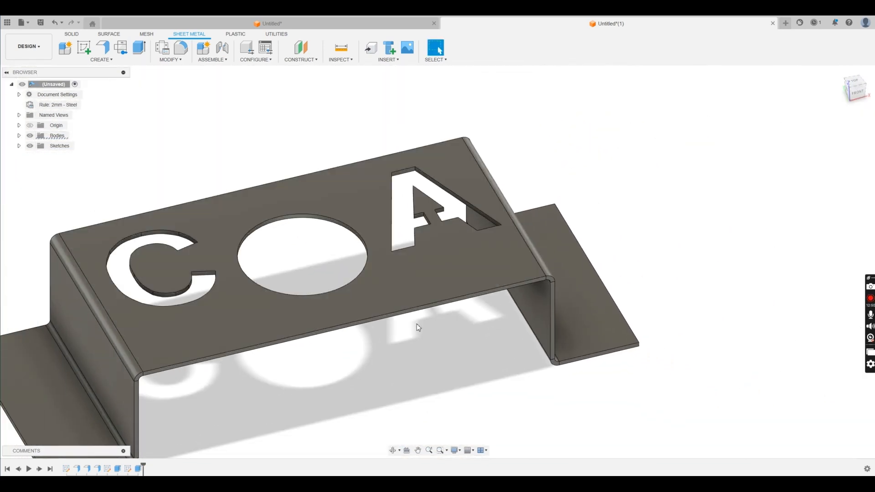
{"action": "middle_click_drag", "start_coordinate": [417, 324], "coordinate": [286, 150], "text": "shift"}
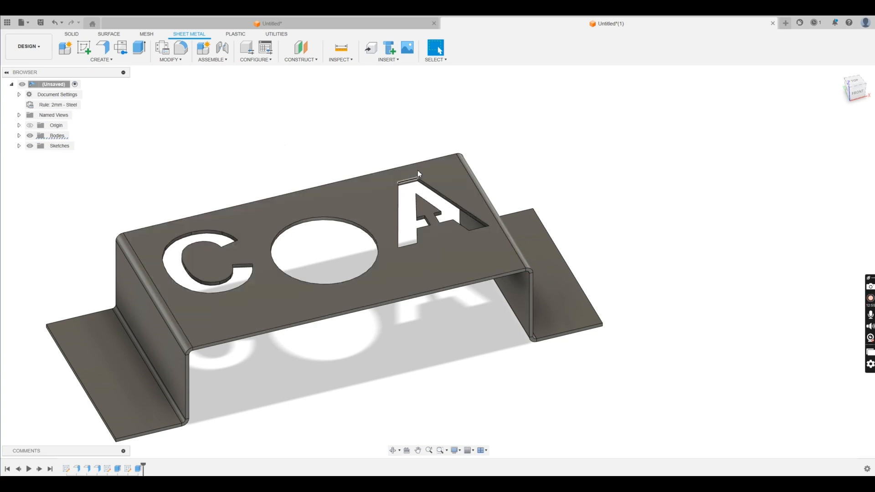
{"action": "middle_click_drag", "start_coordinate": [357, 149], "coordinate": [400, 130]}
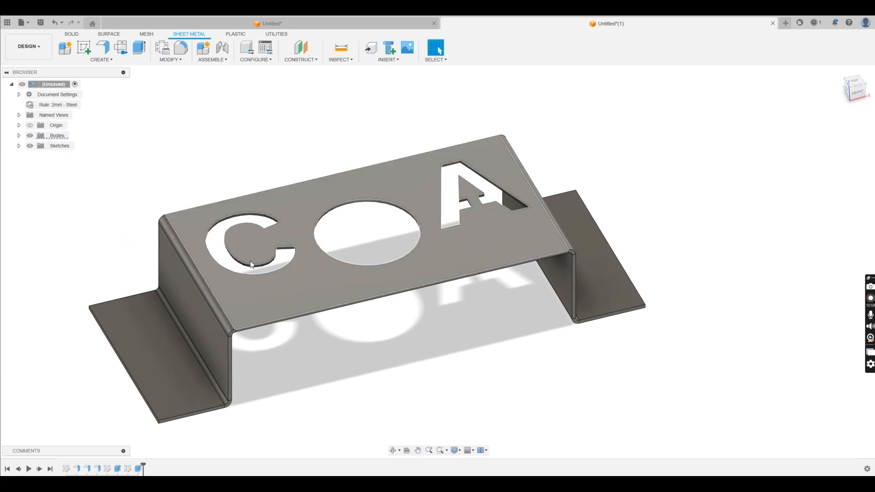
{"action": "mouse_move", "coordinate": [365, 222]}
{"action": "middle_mouse_down", "text": "shift"}
{"action": "mouse_move", "coordinate": [337, 251]}
{"action": "mouse_move", "coordinate": [359, 238]}
{"action": "middle_mouse_up", "text": "shift"}
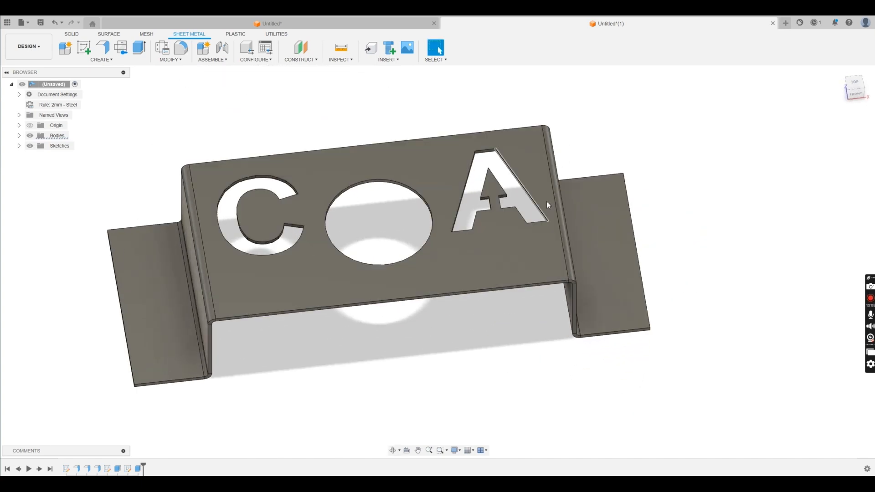
Step: Try to edit the feature behind the C's lower end face
{"action": "scroll", "coordinate": [292, 243], "scroll_direction": "up", "scroll_amount": 5}
{"action": "left_click", "coordinate": [294, 227]}
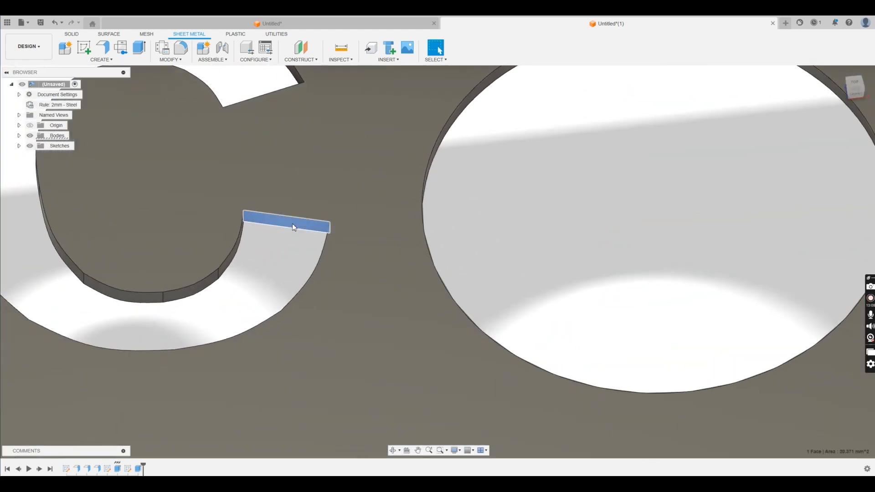
{"action": "right_click", "coordinate": [294, 227]}
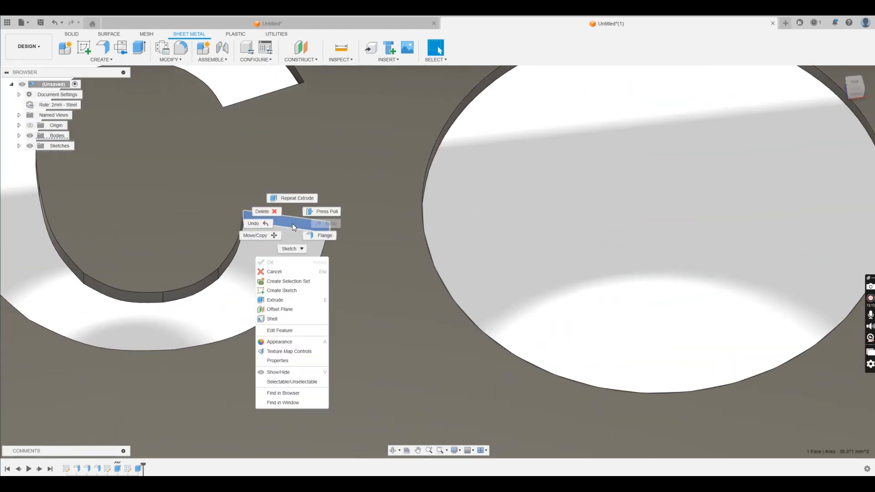
{"action": "left_click", "coordinate": [290, 332]}
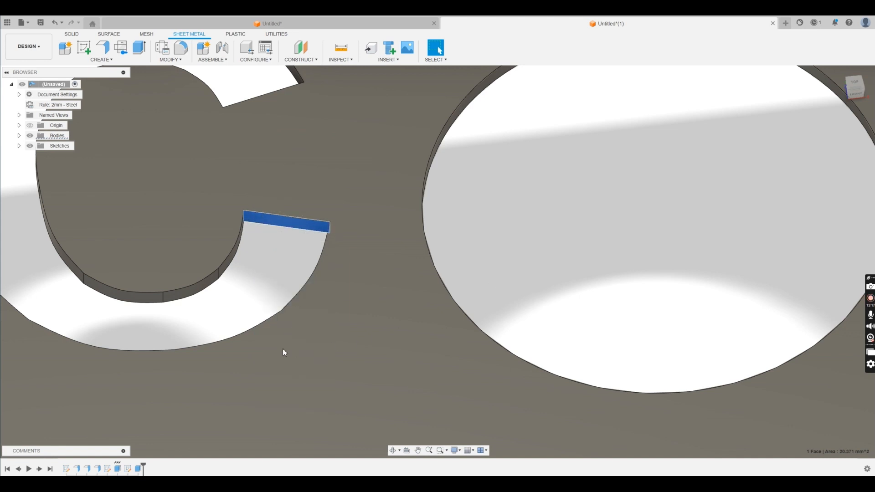
{"action": "key", "text": "Escape"}
{"action": "scroll", "coordinate": [269, 300], "scroll_direction": "down", "scroll_amount": 3}
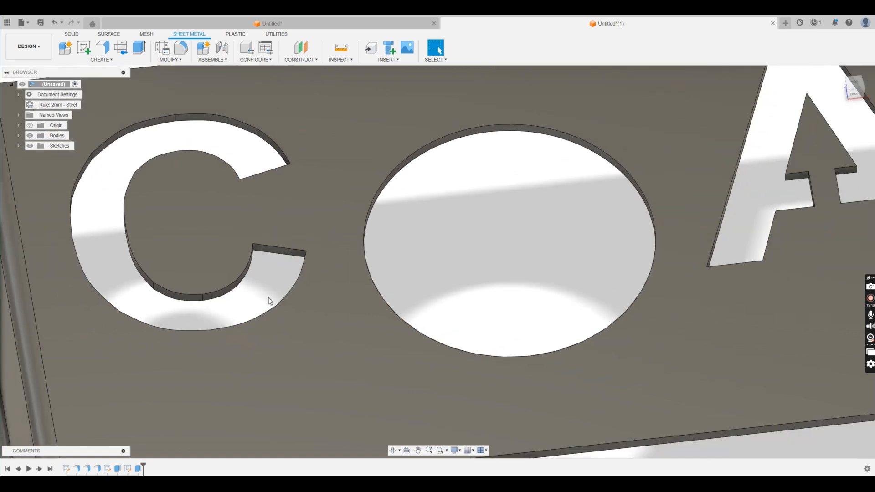
{"action": "scroll", "coordinate": [269, 302], "scroll_direction": "down", "scroll_amount": 5}
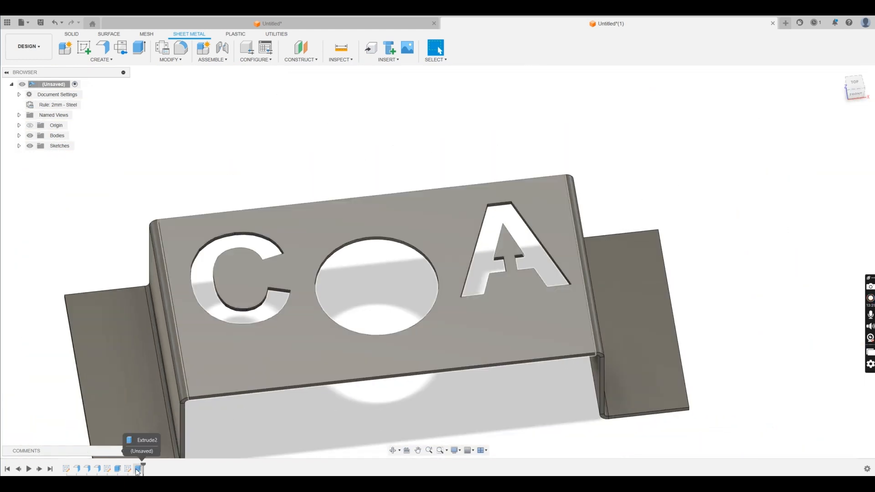
Step: Go through the latest features in the model history and review the settings of the C and A cut
{"action": "left_click", "coordinate": [137, 469]}
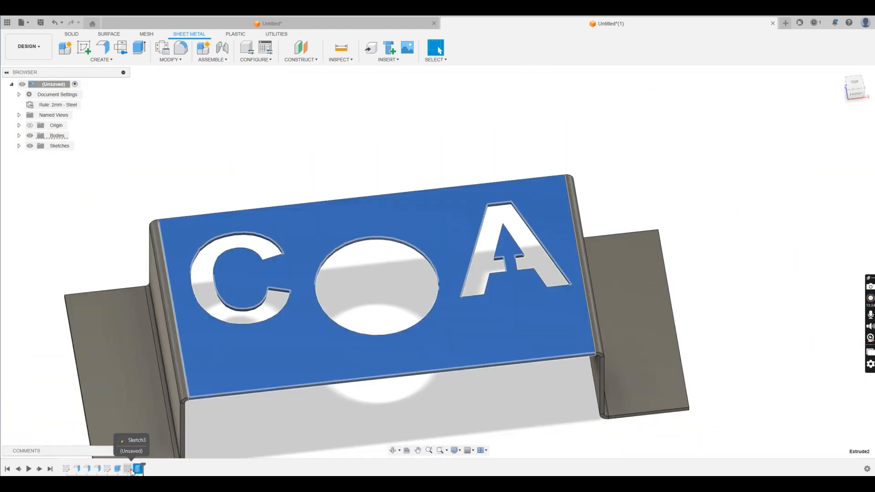
{"action": "left_click", "coordinate": [129, 469]}
{"action": "left_click", "coordinate": [118, 469]}
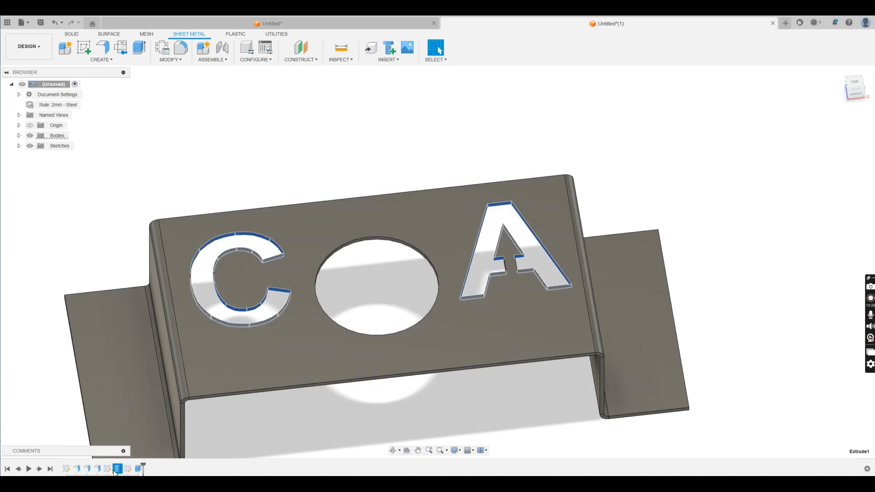
{"action": "left_click", "coordinate": [108, 470]}
{"action": "left_click", "coordinate": [117, 470]}
{"action": "right_click", "coordinate": [118, 472]}
{"action": "left_click", "coordinate": [137, 389]}
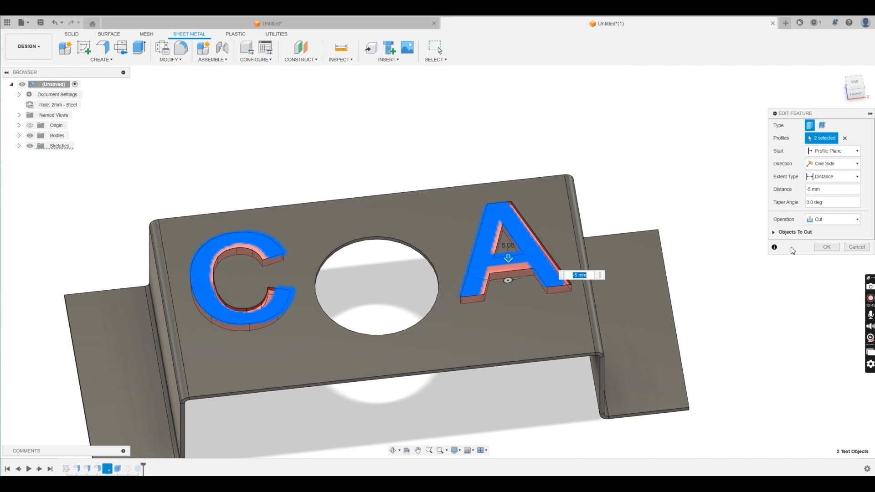
{"action": "left_click", "coordinate": [827, 247]}
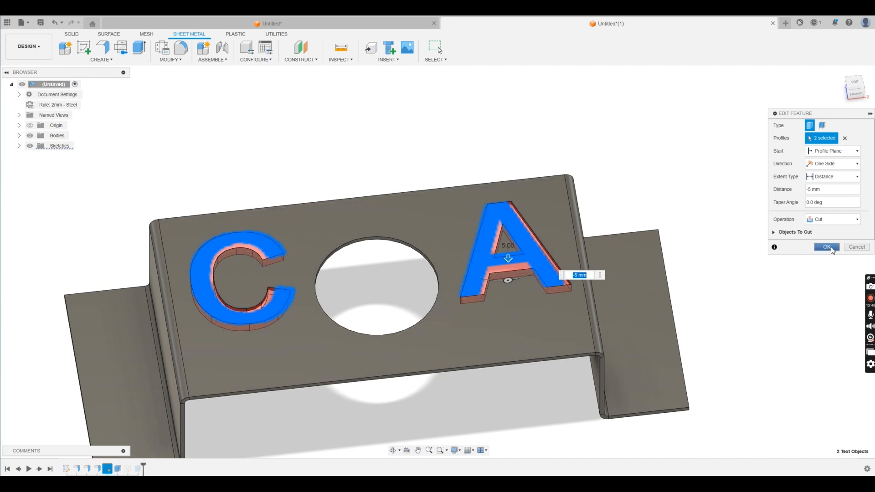
Step: Reopen the sketch holding the C and A texts for editing
{"action": "left_click", "coordinate": [119, 469]}
{"action": "left_click", "coordinate": [110, 469]}
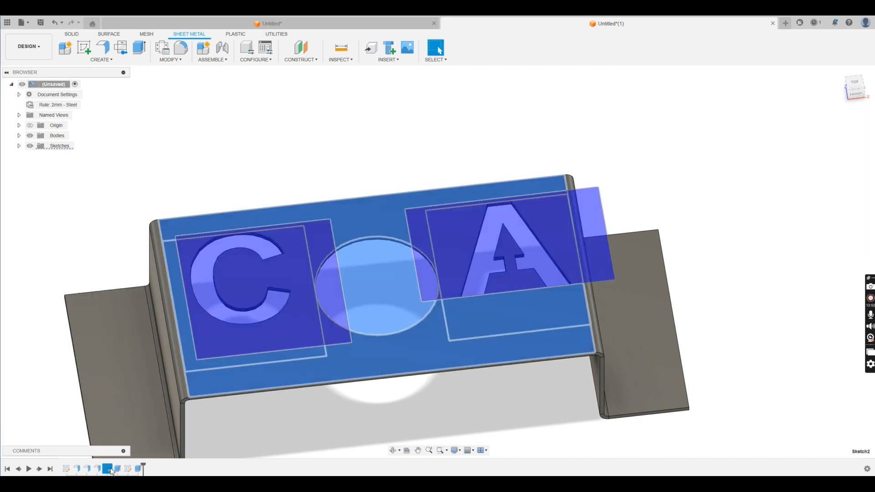
{"action": "right_click", "coordinate": [111, 470]}
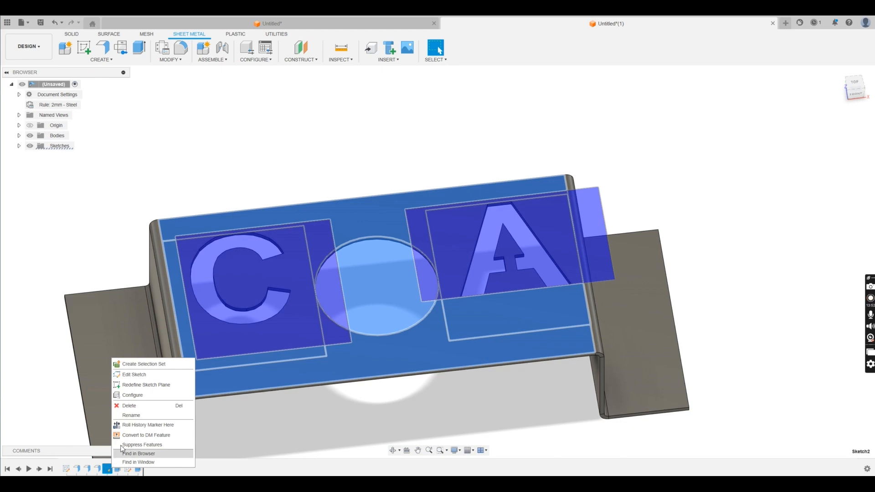
{"action": "left_click", "coordinate": [133, 376]}
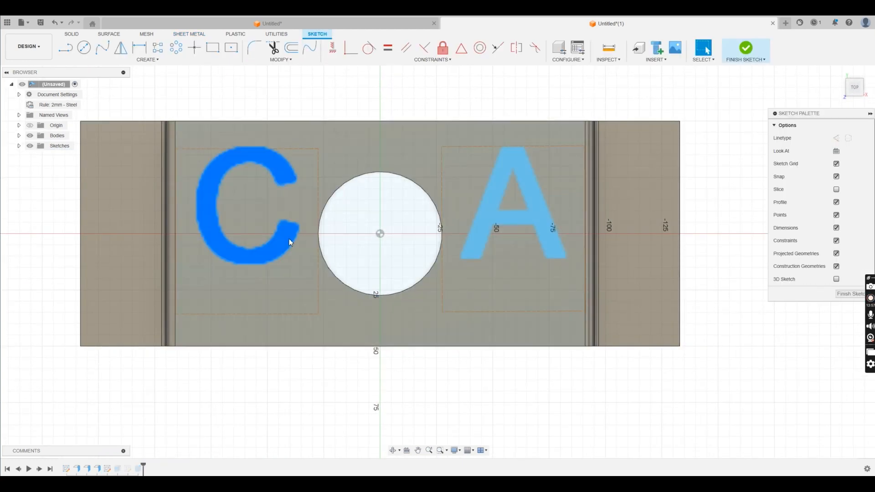
{"action": "mouse_move", "coordinate": [278, 254]}
{"action": "left_mouse_down"}
{"action": "mouse_move", "coordinate": [272, 278]}
{"action": "mouse_move", "coordinate": [264, 278]}
{"action": "left_mouse_up"}
{"action": "key", "text": "ctrl+z"}
{"action": "mouse_move", "coordinate": [243, 222]}
{"action": "left_mouse_down"}
{"action": "mouse_move", "coordinate": [244, 242]}
{"action": "mouse_move", "coordinate": [257, 249]}
{"action": "mouse_move", "coordinate": [252, 240]}
{"action": "left_mouse_up"}
{"action": "key", "text": "ctrl+z"}
Step: Resize the C's text frame to clear the round hole and reach the plate's lower edge, with its upper hole-side corner at X -30, Y 25 mm
{"action": "left_click_drag", "start_coordinate": [319, 231], "coordinate": [312, 235]}
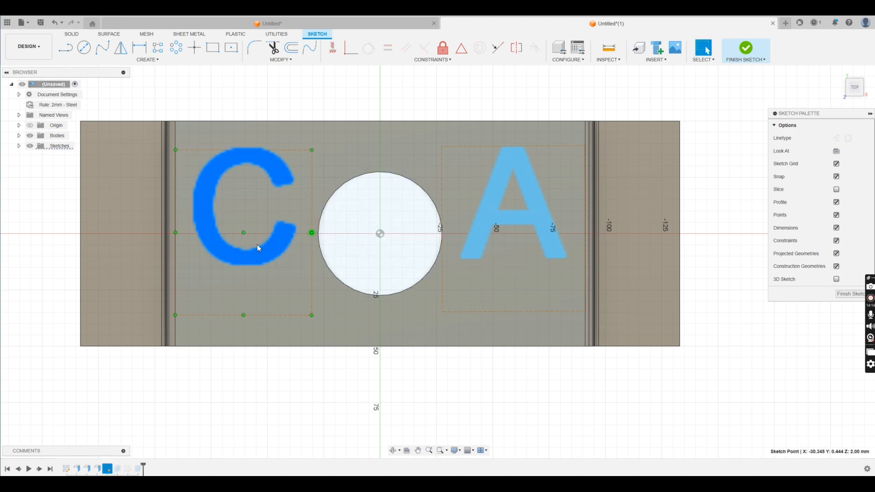
{"action": "left_click_drag", "start_coordinate": [244, 315], "coordinate": [244, 351]}
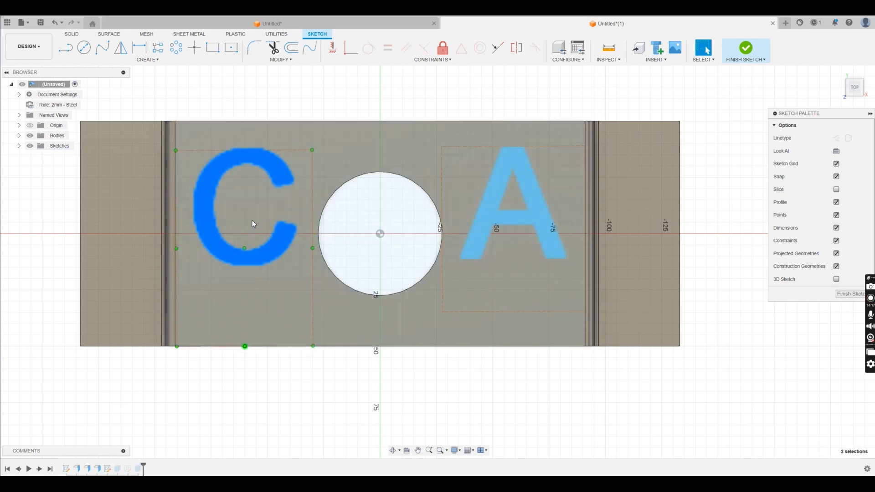
{"action": "mouse_move", "coordinate": [314, 151]}
{"action": "left_mouse_down"}
{"action": "mouse_move", "coordinate": [314, 202]}
{"action": "mouse_move", "coordinate": [315, 179]}
{"action": "left_mouse_up"}
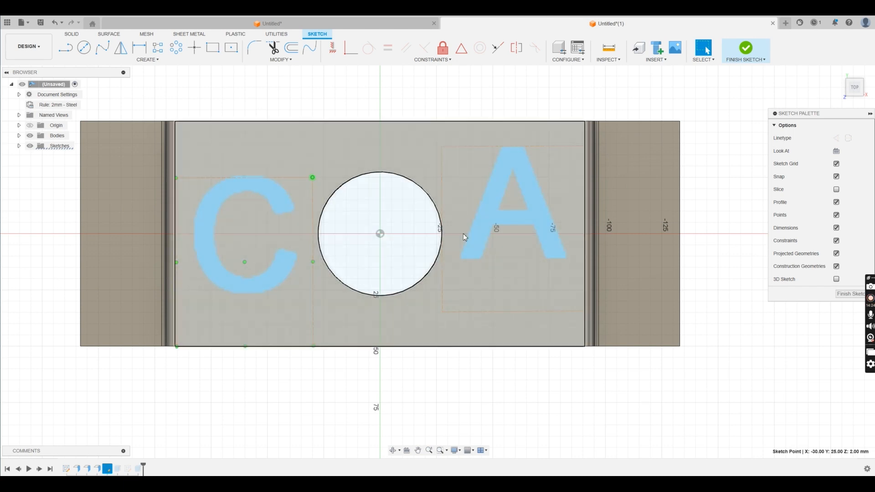
Step: Move the A down level with the C and make its frame's hole-side edge perpendicular to the plate's lower edge
{"action": "left_click_drag", "start_coordinate": [491, 203], "coordinate": [484, 230]}
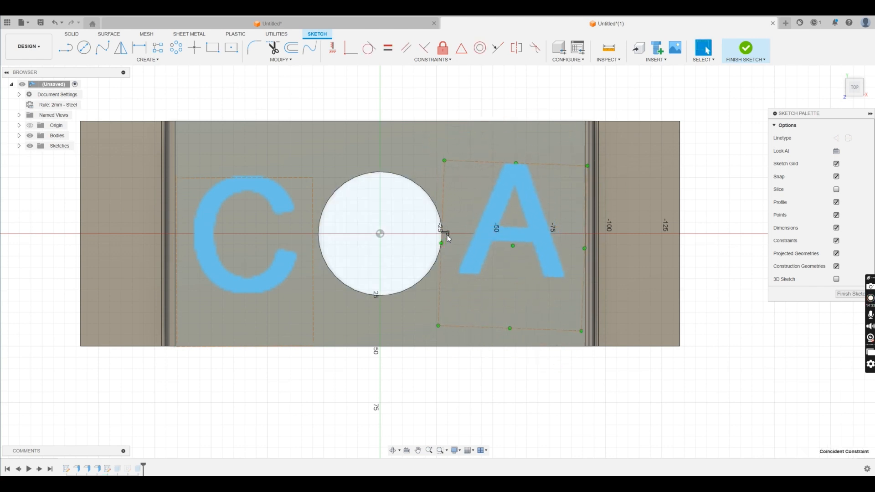
{"action": "mouse_move", "coordinate": [478, 243]}
{"action": "left_mouse_down"}
{"action": "mouse_move", "coordinate": [472, 239]}
{"action": "mouse_move", "coordinate": [473, 249]}
{"action": "left_mouse_up"}
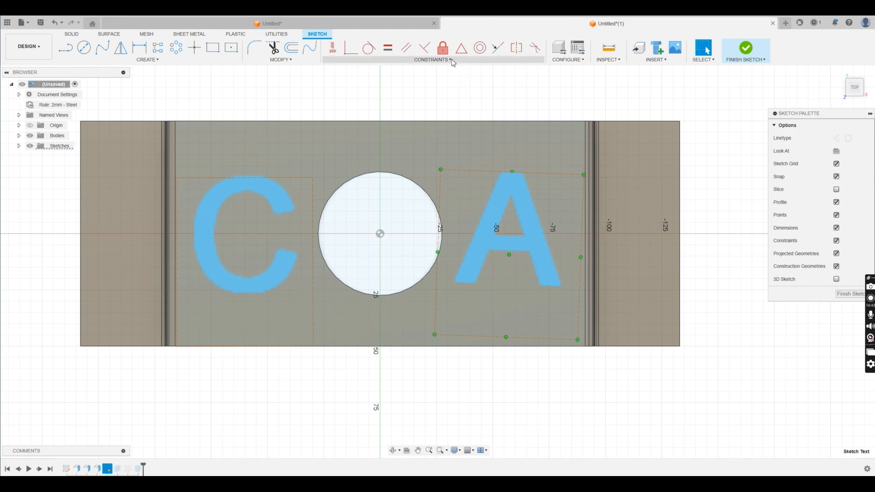
{"action": "left_click", "coordinate": [425, 49]}
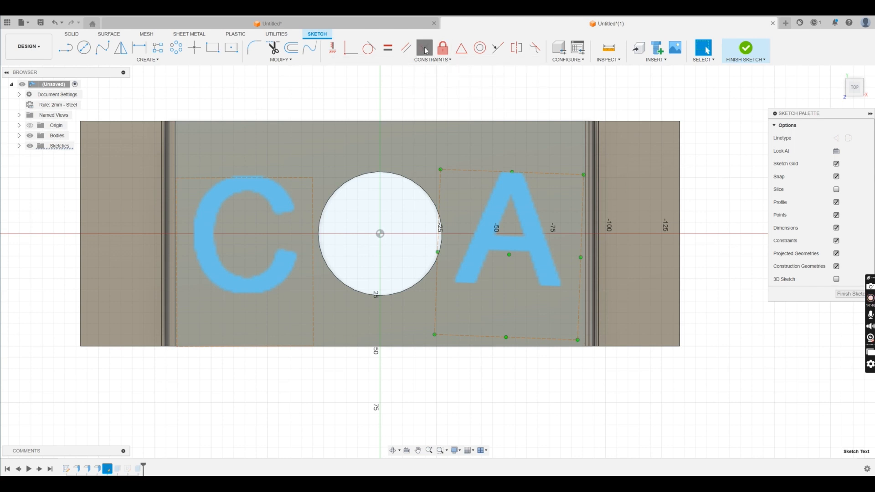
{"action": "left_click", "coordinate": [437, 280]}
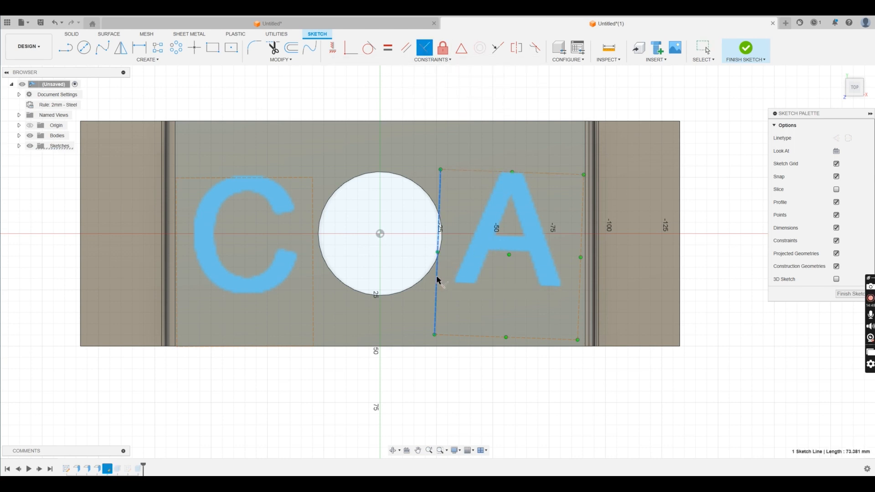
{"action": "left_click", "coordinate": [391, 346]}
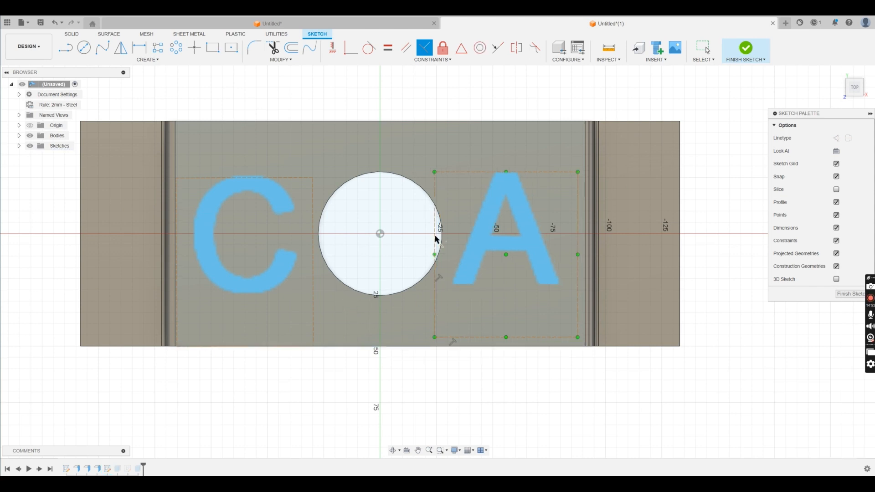
Step: Make the C's frame edge beside the hole perpendicular to the plate's lower edge, and shift the C slightly away from the hole
{"action": "left_click", "coordinate": [314, 303]}
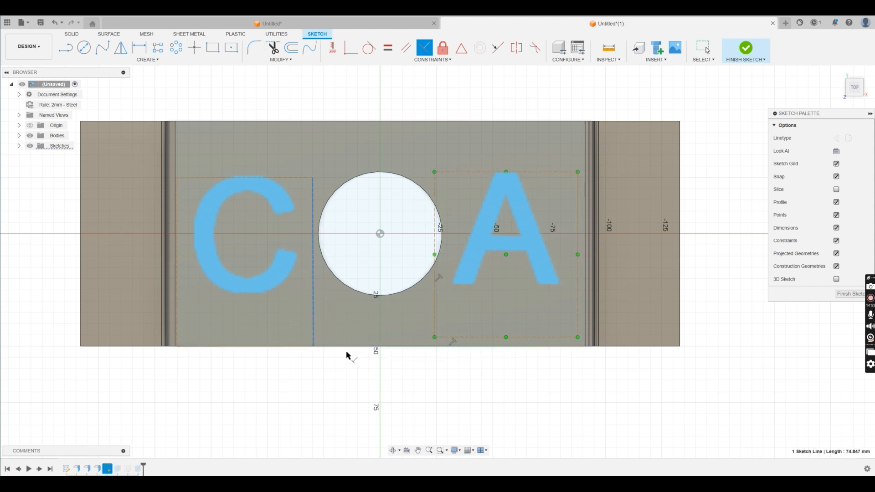
{"action": "left_click", "coordinate": [345, 347]}
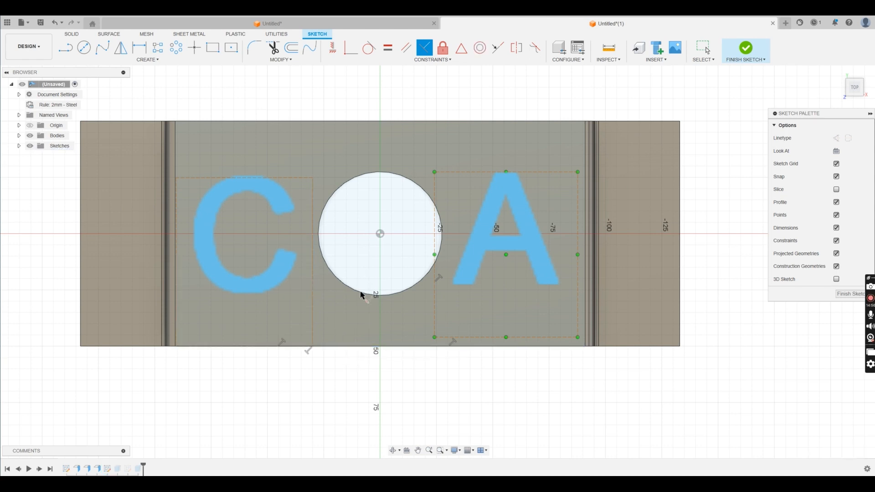
{"action": "key", "text": "Escape"}
{"action": "mouse_move", "coordinate": [274, 270]}
{"action": "left_mouse_down"}
{"action": "mouse_move", "coordinate": [294, 243]}
{"action": "mouse_move", "coordinate": [262, 261]}
{"action": "mouse_move", "coordinate": [279, 249]}
{"action": "mouse_move", "coordinate": [261, 248]}
{"action": "mouse_move", "coordinate": [270, 248]}
{"action": "left_mouse_up"}
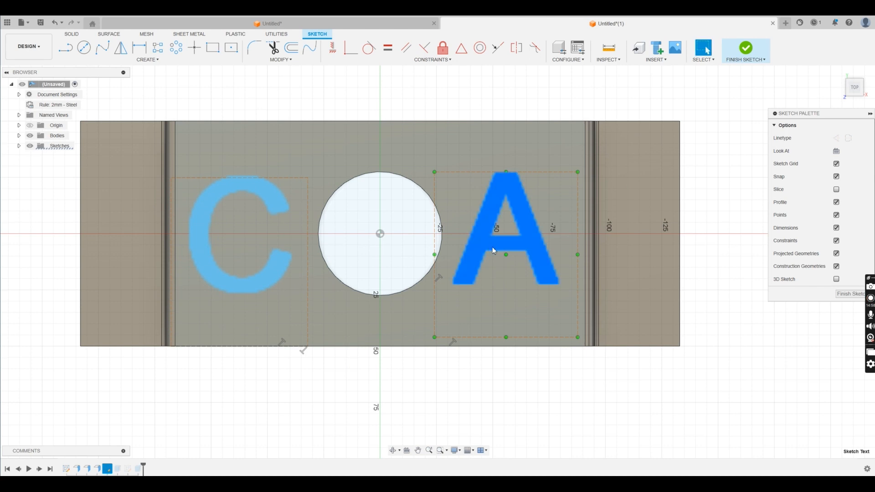
Step: Shift the A away from the round hole and the C slightly toward it, and finish the sketch
{"action": "left_click_drag", "start_coordinate": [493, 247], "coordinate": [498, 251]}
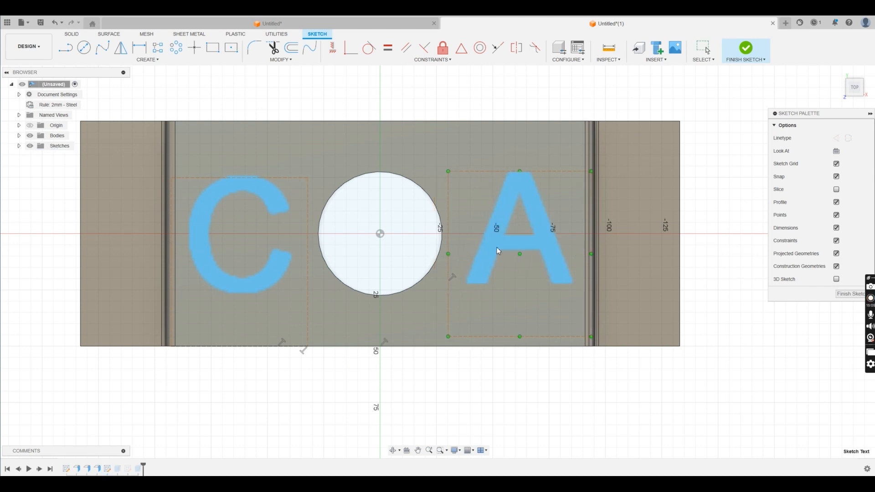
{"action": "left_click_drag", "start_coordinate": [275, 268], "coordinate": [279, 268]}
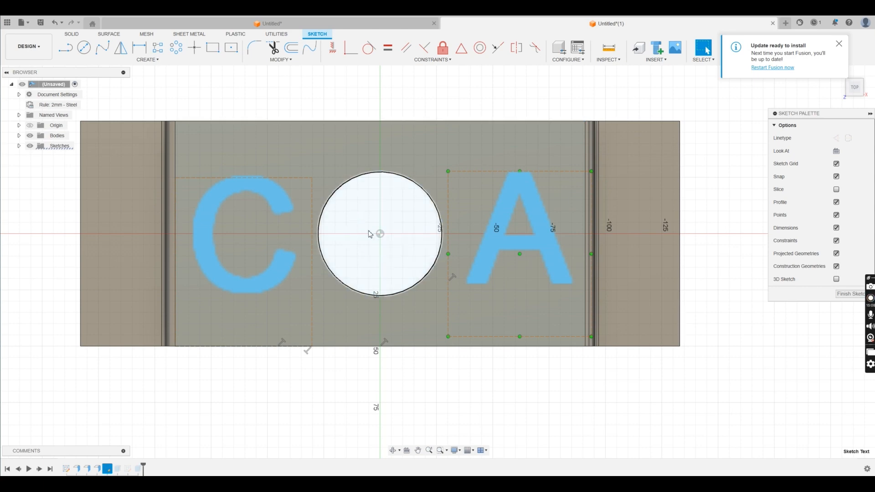
{"action": "left_click", "coordinate": [839, 44]}
{"action": "left_click", "coordinate": [747, 50]}
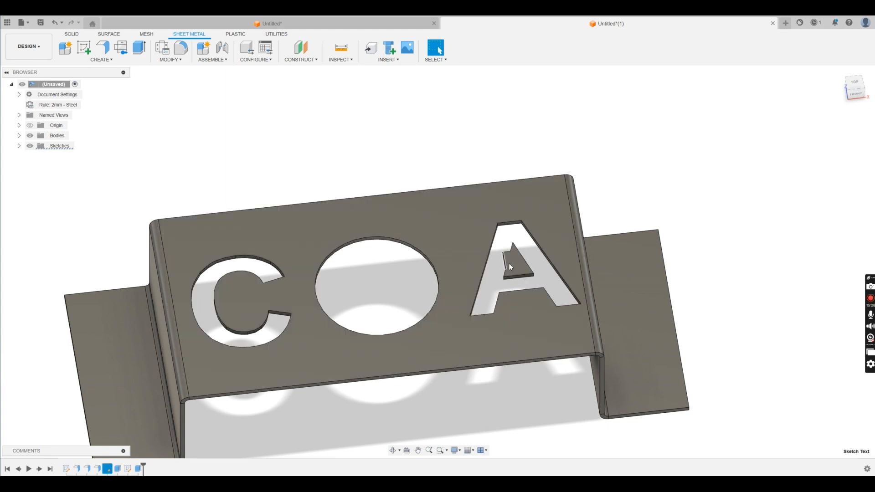
Step: Edit the bridge sketch so its rectangle is centred across the A's crossbar at X 63, Y -7 mm, and finish the sketch
{"action": "left_click", "coordinate": [140, 471]}
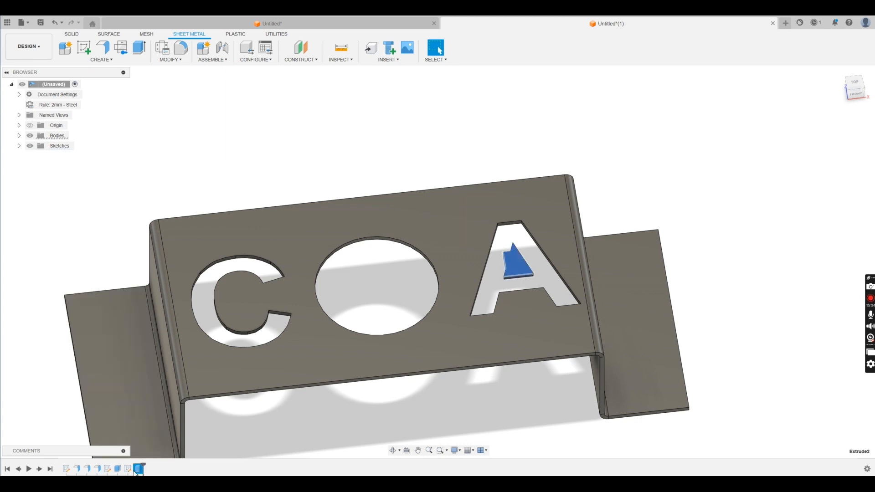
{"action": "left_click", "coordinate": [129, 469]}
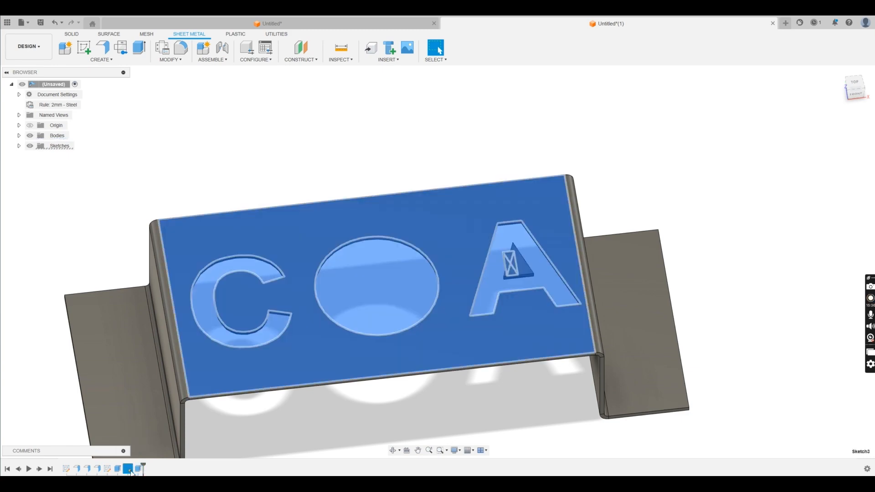
{"action": "right_click", "coordinate": [130, 472]}
{"action": "left_click", "coordinate": [158, 379]}
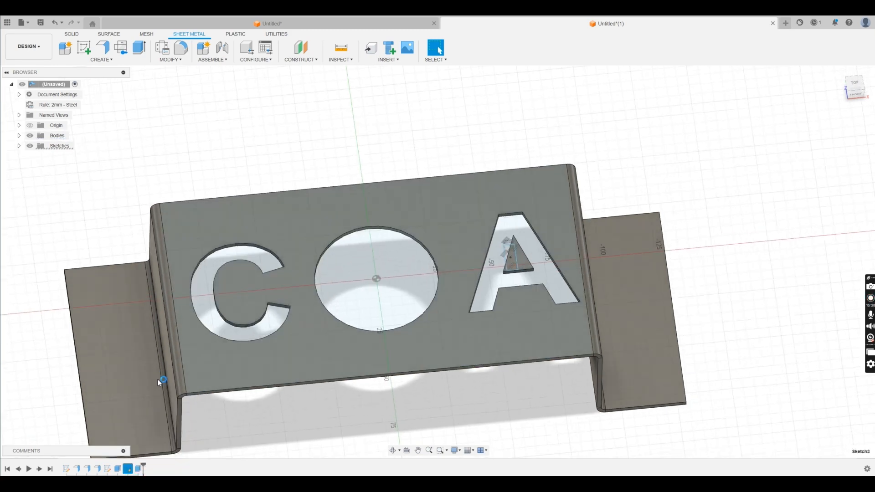
{"action": "scroll", "coordinate": [508, 219], "scroll_direction": "up", "scroll_amount": 5}
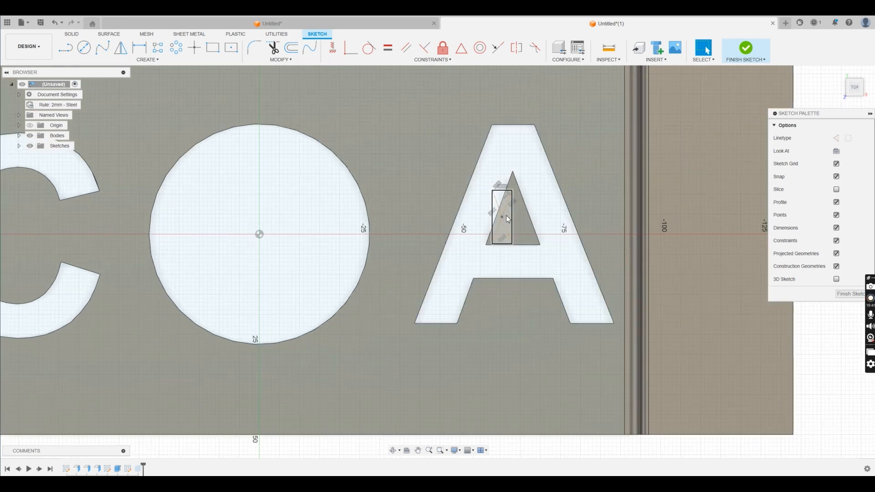
{"action": "left_click_drag", "start_coordinate": [509, 219], "coordinate": [513, 271]}
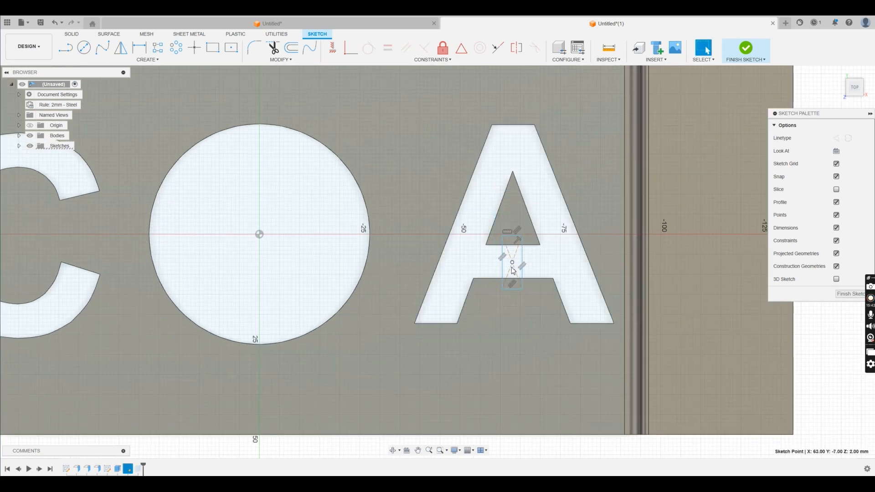
{"action": "left_click", "coordinate": [746, 47]}
{"action": "scroll", "coordinate": [531, 266], "scroll_direction": "up", "scroll_amount": 2}
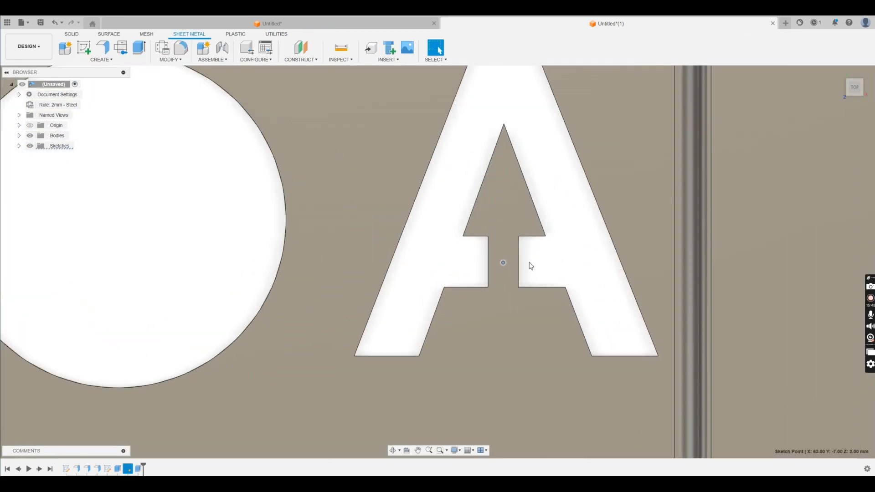
{"action": "scroll", "coordinate": [531, 267], "scroll_direction": "down", "scroll_amount": 5}
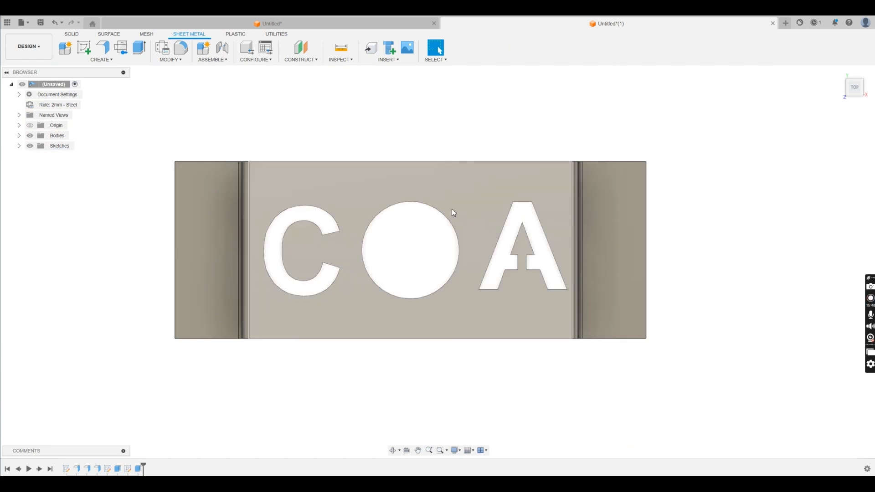
Step: Cut a simple 12.5 mm hole, 30 mm deep, in the foot beside the C, 50 mm from its rear short edge and 15 mm from its outer edge
{"action": "middle_click_drag", "start_coordinate": [461, 237], "coordinate": [491, 338], "text": "shift"}
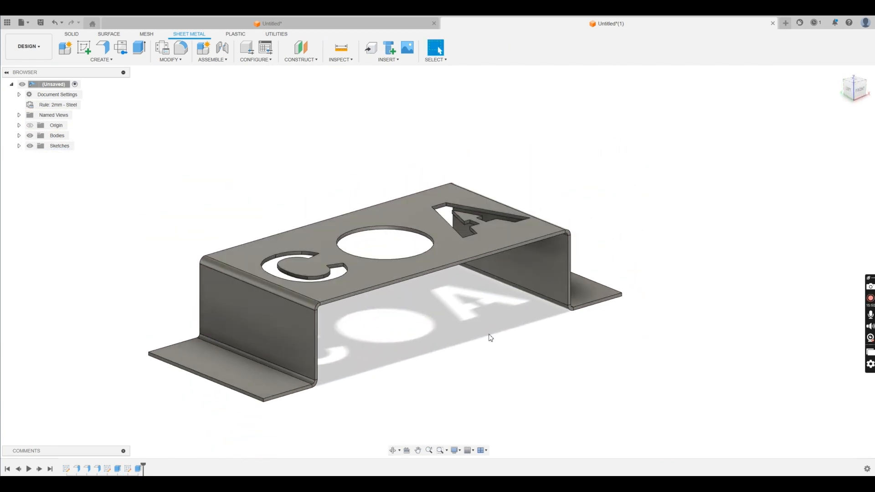
{"action": "middle_click_drag", "start_coordinate": [417, 351], "coordinate": [259, 343], "text": "shift"}
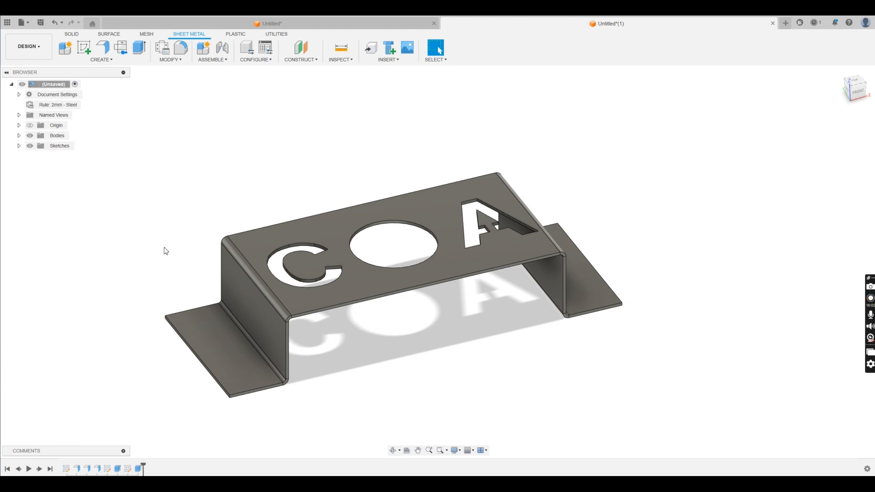
{"action": "left_click", "coordinate": [72, 34]}
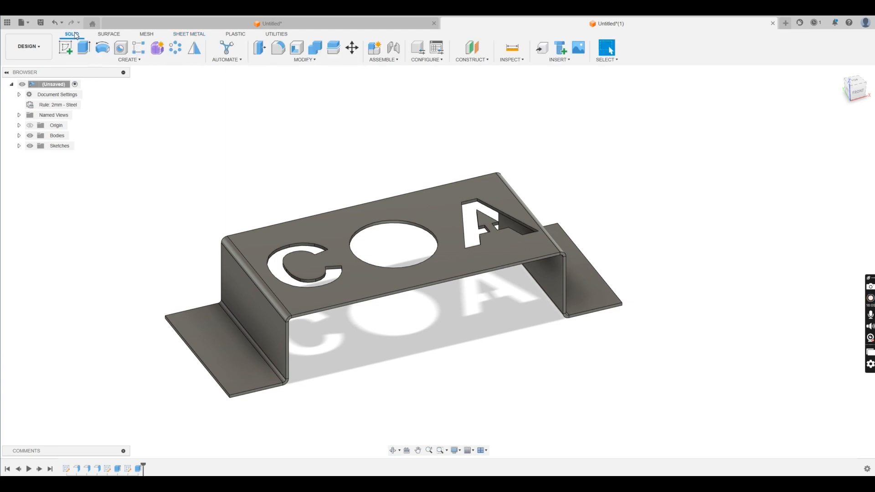
{"action": "left_click", "coordinate": [121, 48]}
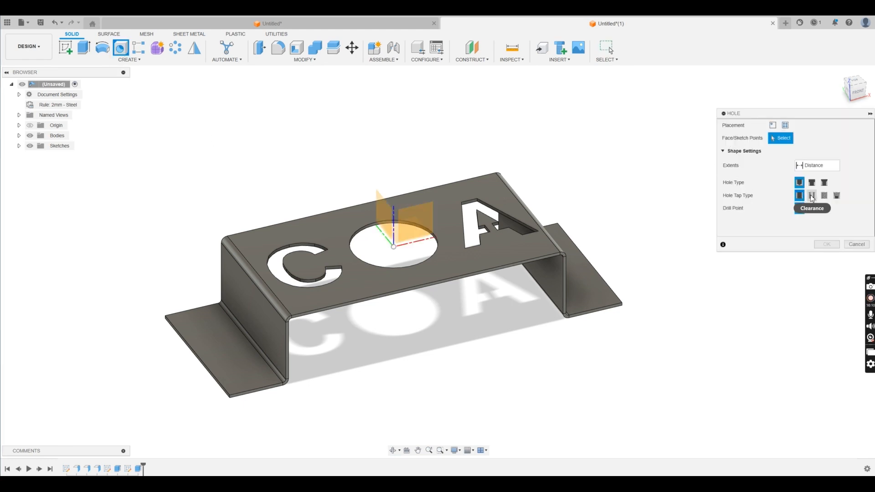
{"action": "left_click", "coordinate": [223, 347]}
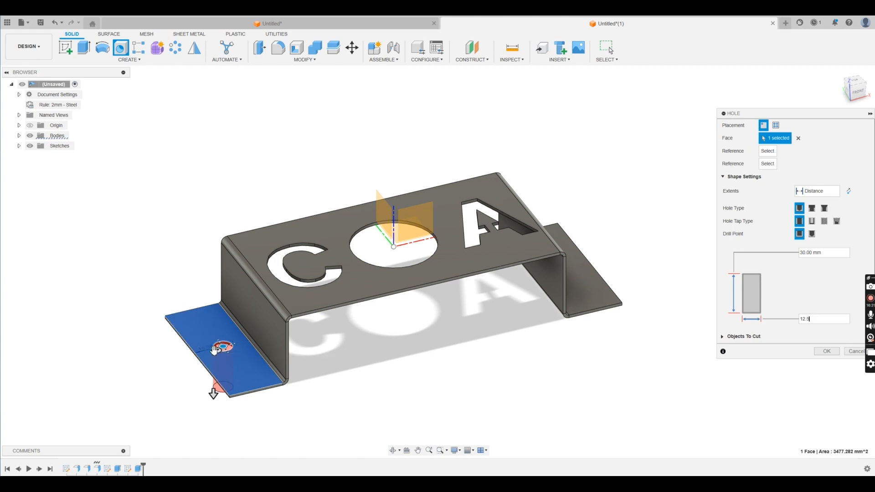
{"action": "left_click", "coordinate": [200, 310]}
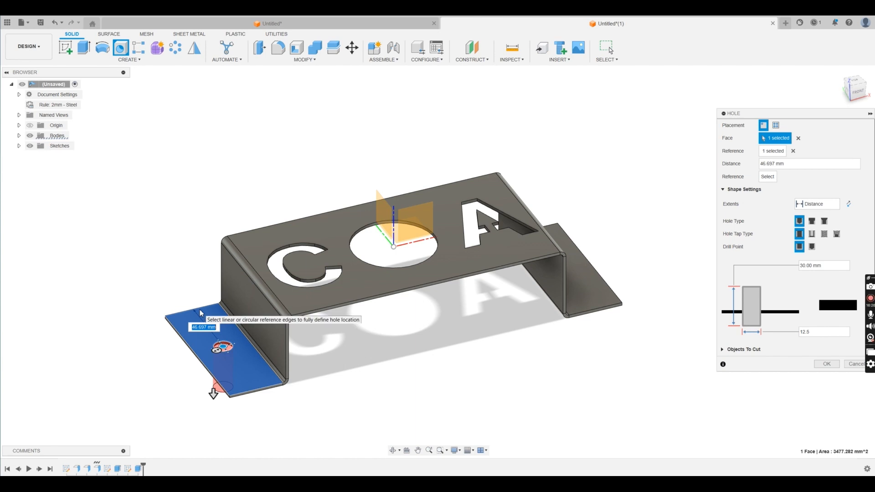
{"action": "type", "text": "50"}
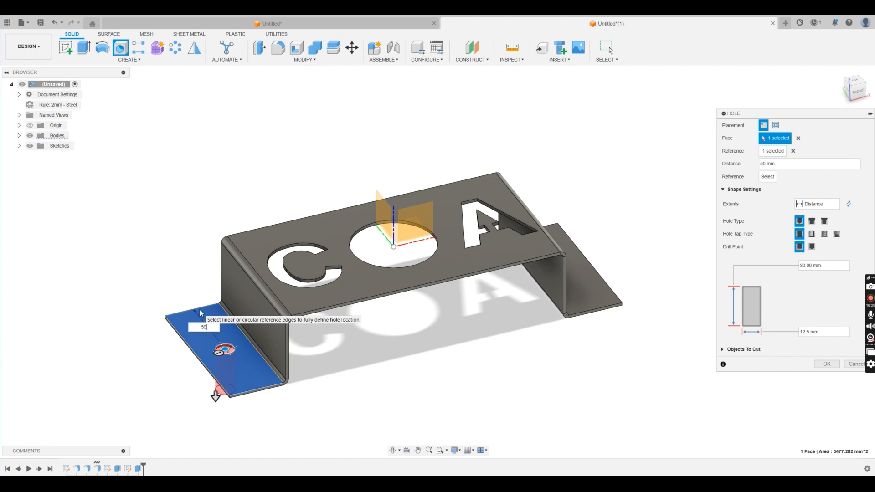
{"action": "left_click", "coordinate": [200, 361]}
{"action": "type", "text": "15"}
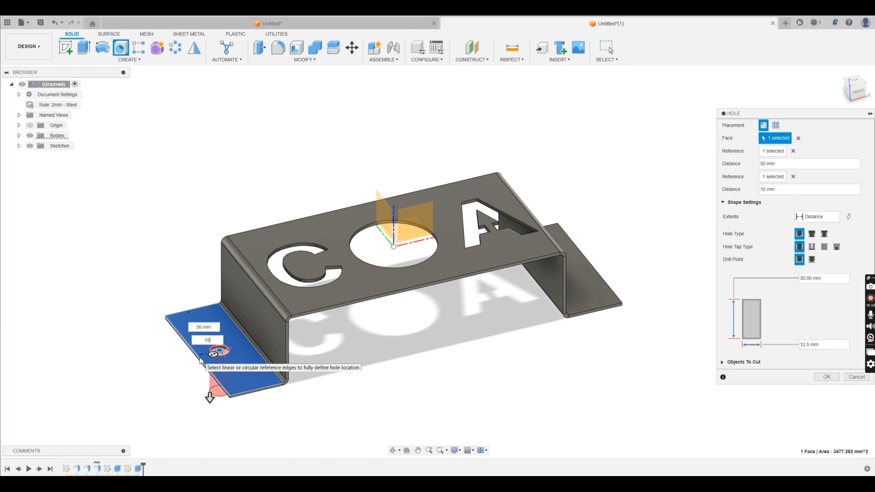
{"action": "key", "text": "Return"}
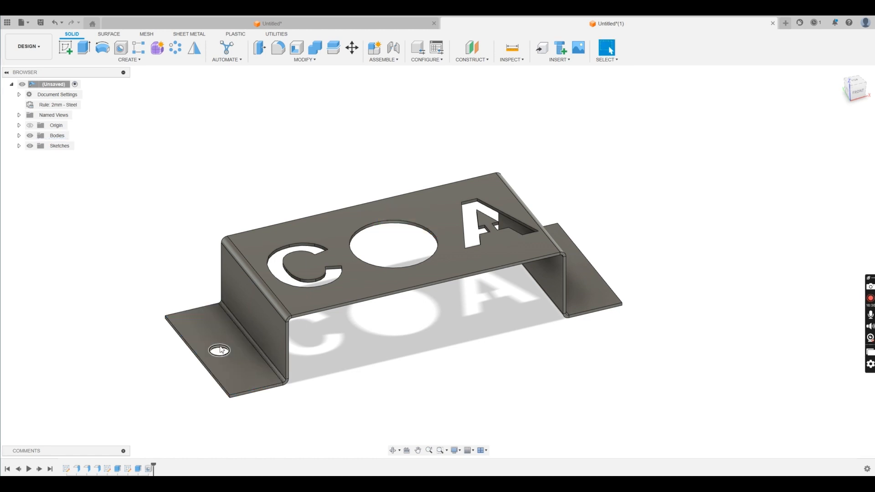
Step: Review the foot hole's placement and shape settings
{"action": "scroll", "coordinate": [220, 352], "scroll_direction": "up", "scroll_amount": 2}
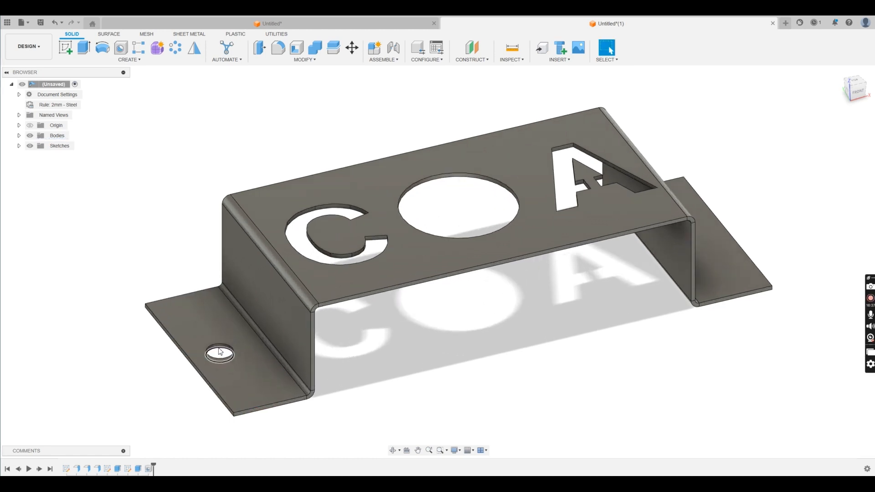
{"action": "right_click", "coordinate": [152, 471]}
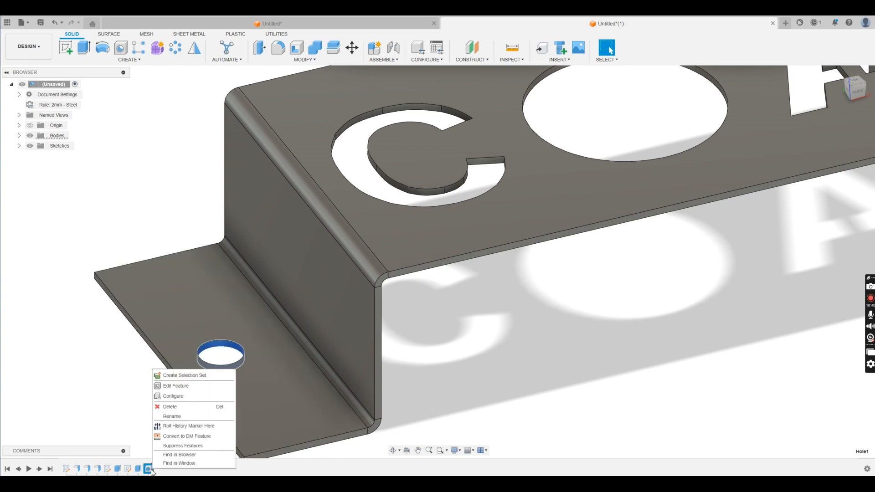
{"action": "left_click", "coordinate": [172, 389]}
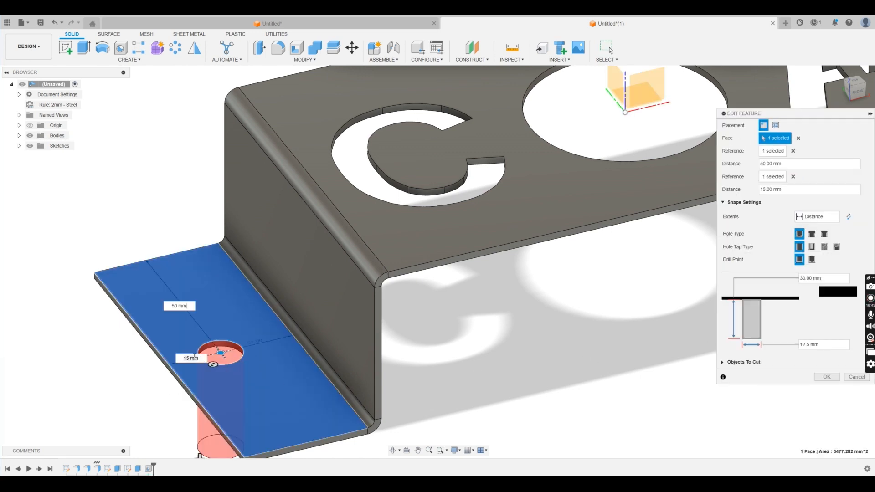
{"action": "left_click", "coordinate": [827, 377]}
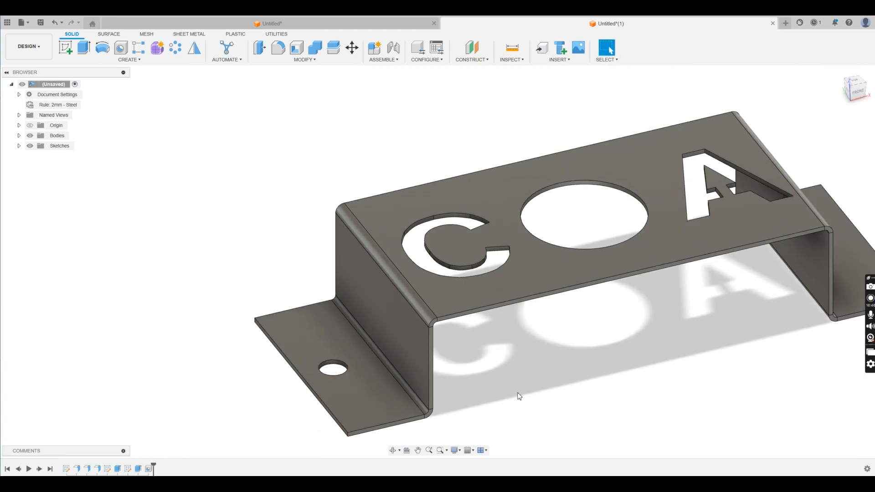
Step: Mirror the hole feature onto the opposite foot across the origin plane midway between the feet, using the Adjust compute type
{"action": "scroll", "coordinate": [406, 400], "scroll_direction": "down", "scroll_amount": 5}
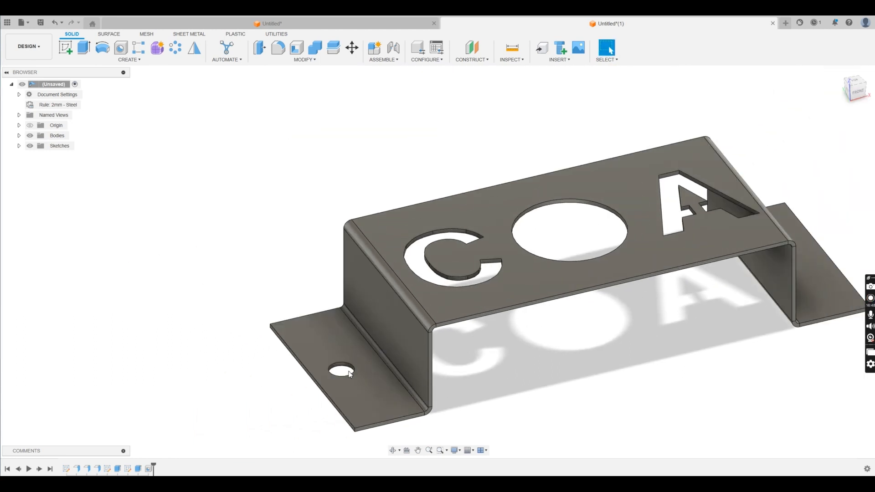
{"action": "scroll", "coordinate": [568, 354], "scroll_direction": "down", "scroll_amount": 1}
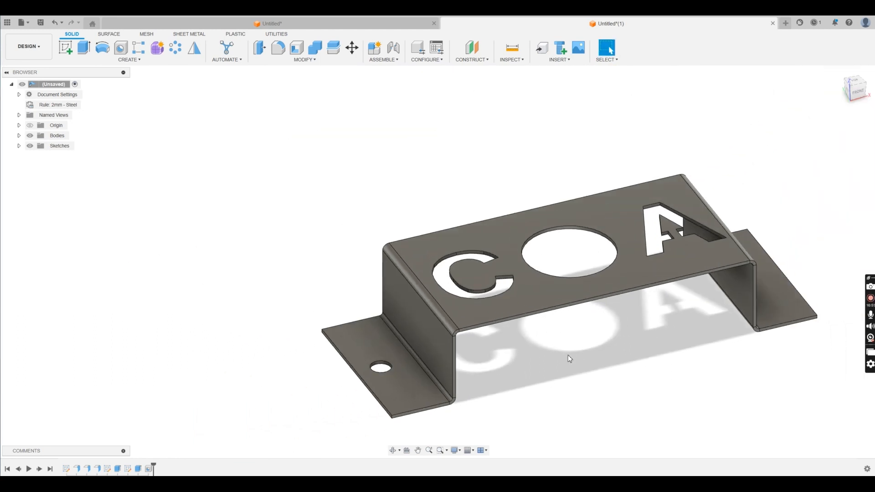
{"action": "middle_click_drag", "start_coordinate": [573, 355], "coordinate": [508, 341]}
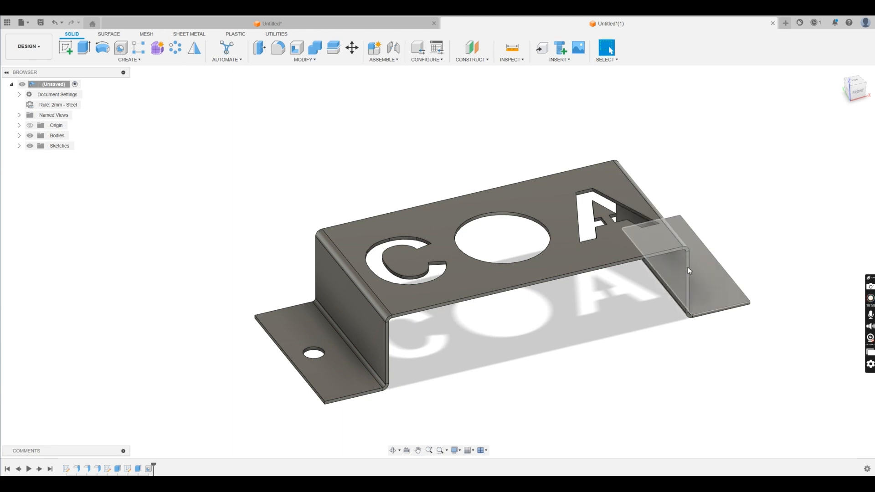
{"action": "left_click", "coordinate": [197, 54]}
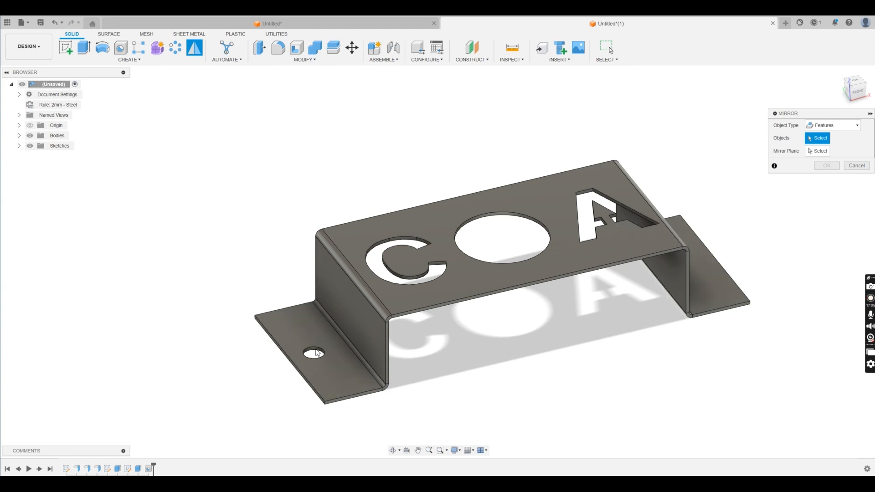
{"action": "left_click", "coordinate": [832, 126]}
{"action": "left_click", "coordinate": [827, 127]}
{"action": "left_click", "coordinate": [319, 354]}
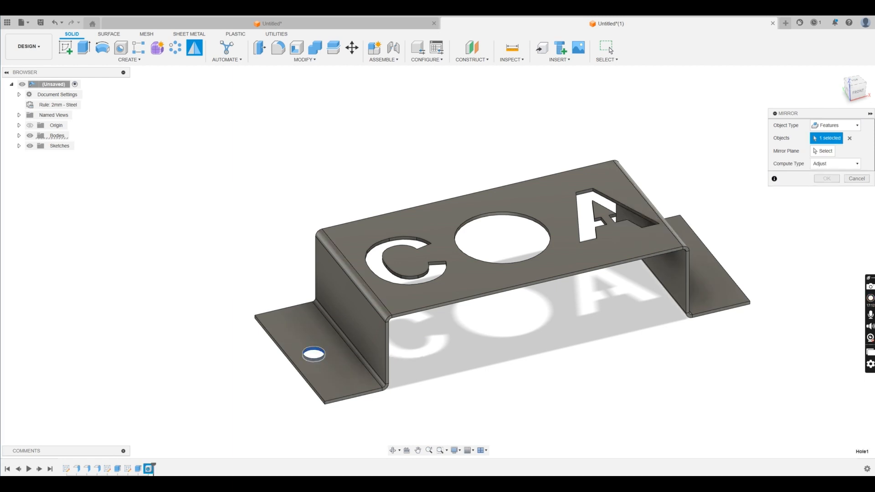
{"action": "left_click", "coordinate": [825, 151]}
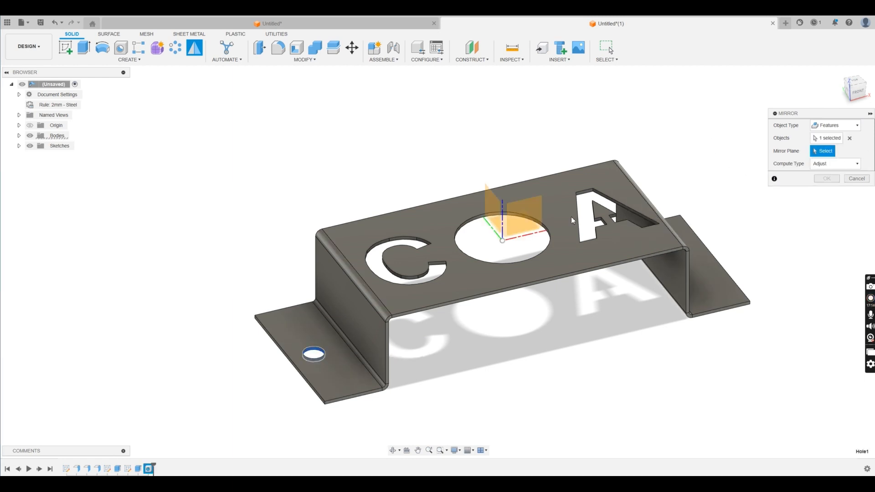
{"action": "left_click", "coordinate": [501, 201]}
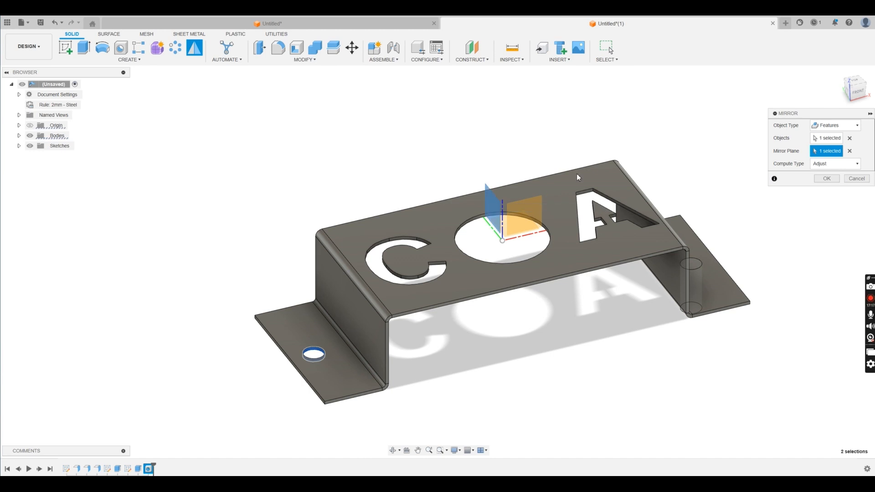
{"action": "left_click", "coordinate": [835, 180]}
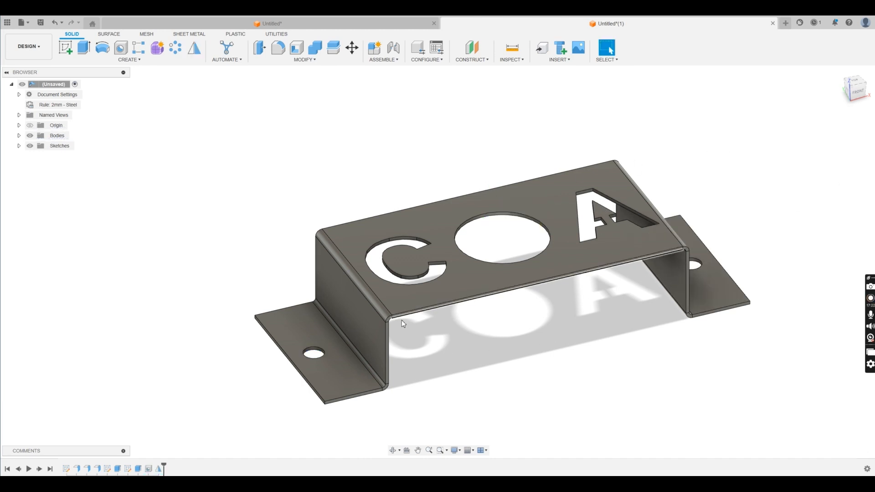
Step: Edit the original hole feature in the foot beside the C to give it a smaller diameter
{"action": "mouse_move", "coordinate": [536, 355]}
{"action": "middle_mouse_down"}
{"action": "mouse_move", "coordinate": [512, 354]}
{"action": "mouse_move", "coordinate": [540, 341]}
{"action": "middle_mouse_up"}
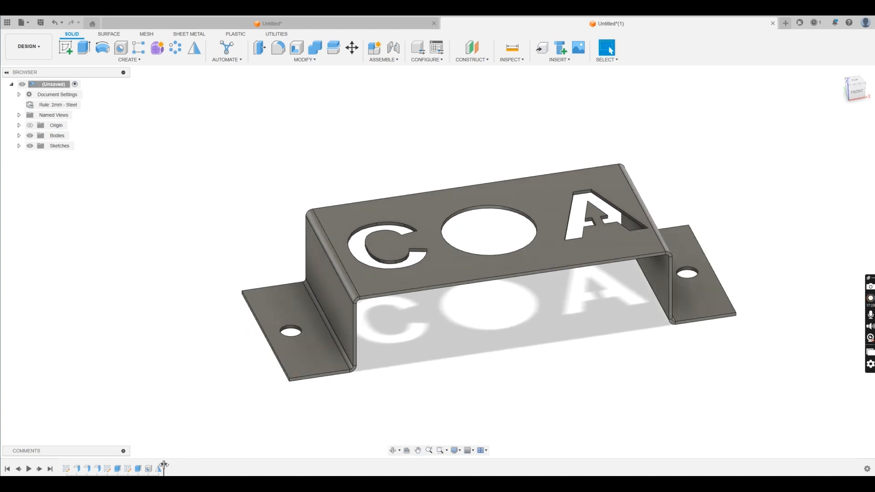
{"action": "right_click", "coordinate": [149, 470]}
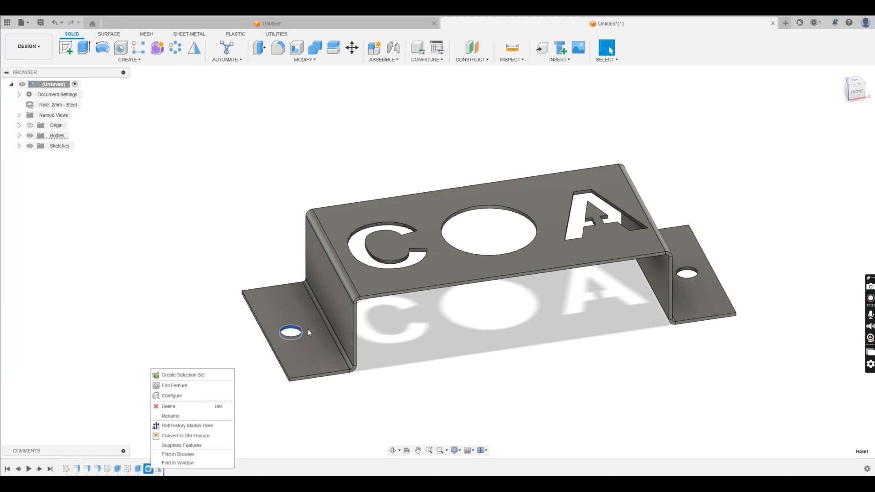
{"action": "left_click", "coordinate": [175, 385]}
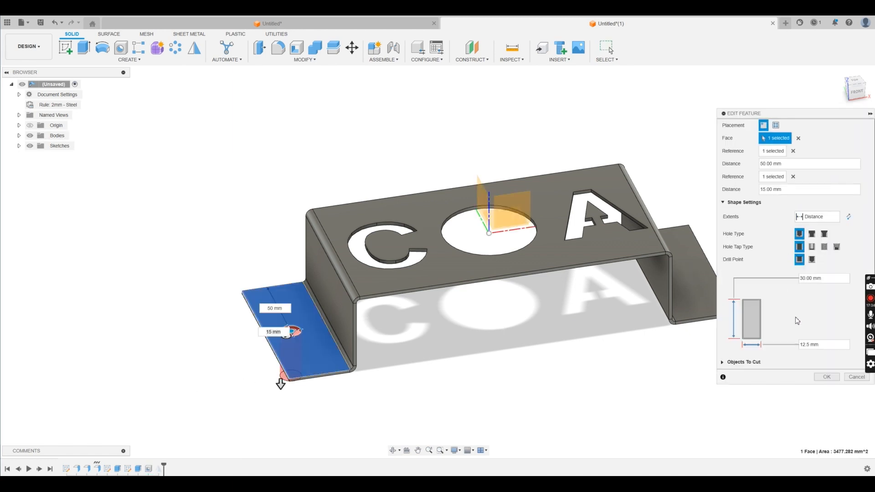
{"action": "left_click", "coordinate": [800, 345]}
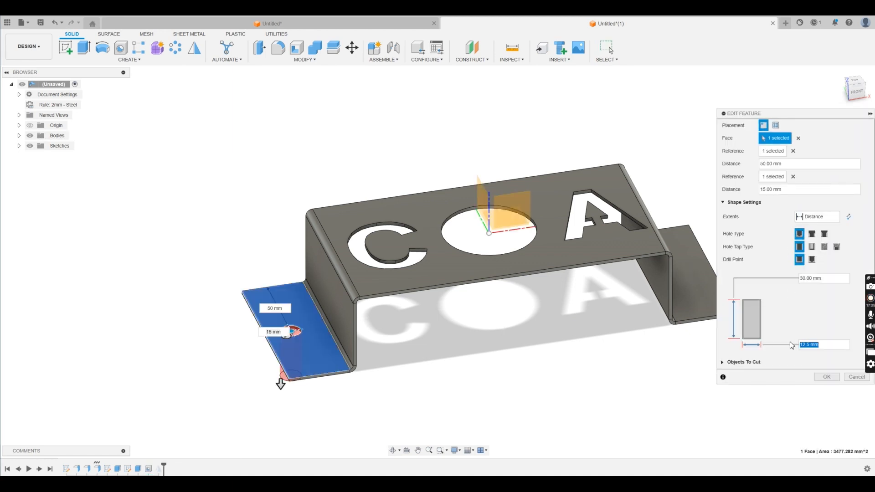
{"action": "left_click", "coordinate": [827, 377]}
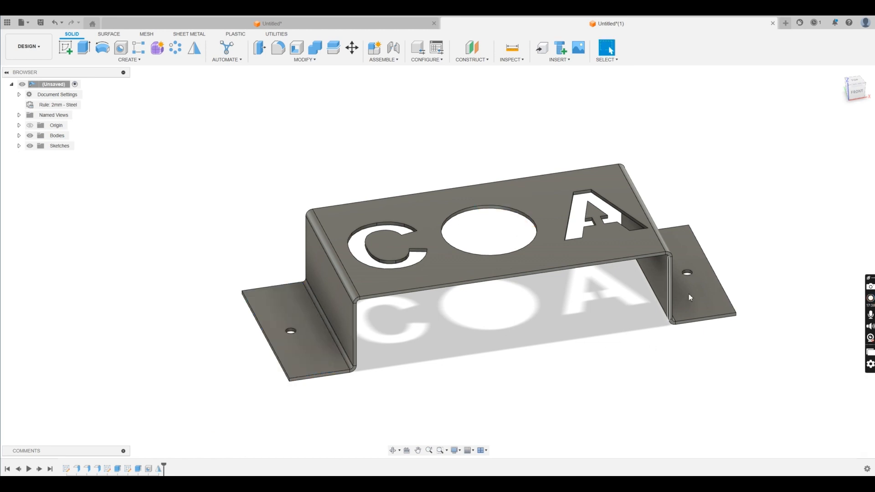
Step: Fillet the two outer vertical corner edges of the foot beside the C with a constant 25 mm radius
{"action": "mouse_move", "coordinate": [497, 355]}
{"action": "middle_mouse_down", "text": "shift"}
{"action": "mouse_move", "coordinate": [512, 327]}
{"action": "mouse_move", "coordinate": [494, 345]}
{"action": "mouse_move", "coordinate": [504, 333]}
{"action": "mouse_move", "coordinate": [505, 341]}
{"action": "middle_mouse_up", "text": "shift"}
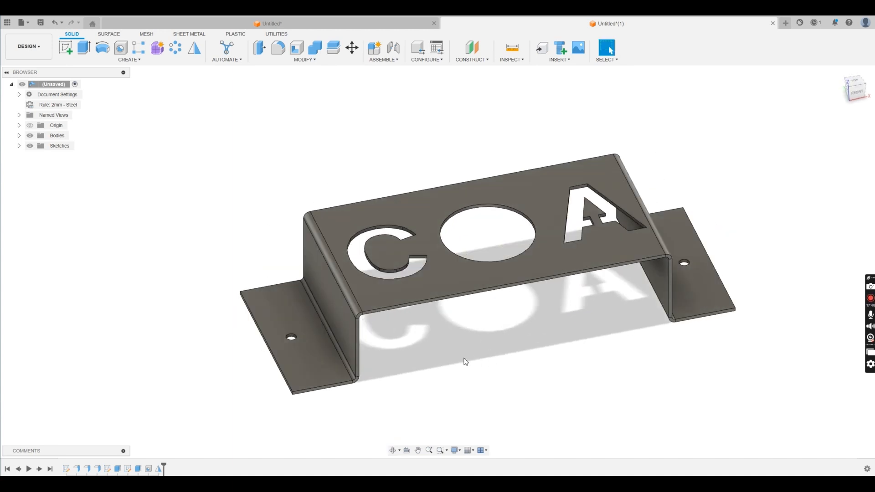
{"action": "mouse_move", "coordinate": [465, 361]}
{"action": "middle_mouse_down", "text": "shift"}
{"action": "mouse_move", "coordinate": [494, 336]}
{"action": "mouse_move", "coordinate": [461, 363]}
{"action": "mouse_move", "coordinate": [457, 344]}
{"action": "mouse_move", "coordinate": [472, 353]}
{"action": "middle_mouse_up", "text": "shift"}
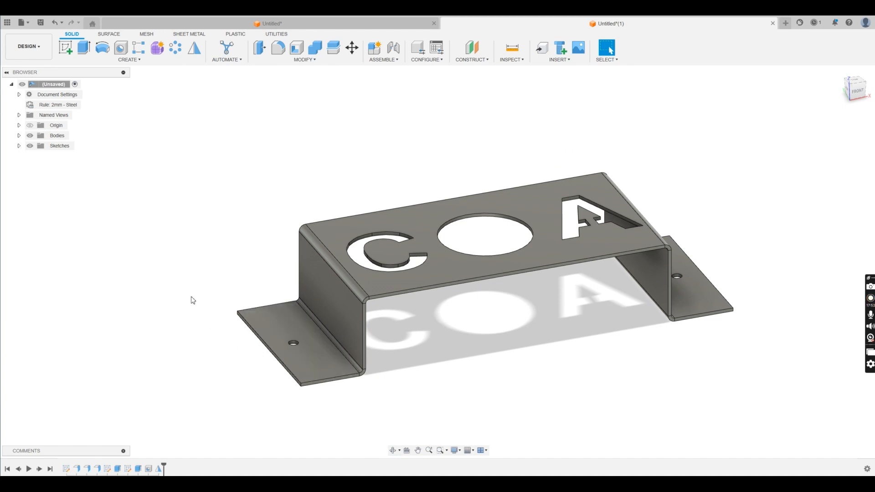
{"action": "left_click", "coordinate": [278, 48]}
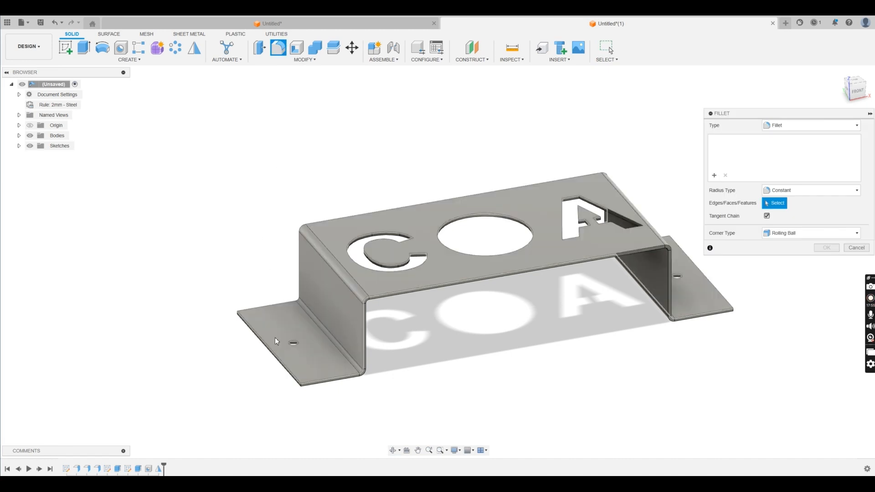
{"action": "scroll", "coordinate": [305, 391], "scroll_direction": "up", "scroll_amount": 3}
{"action": "left_click", "coordinate": [296, 381]}
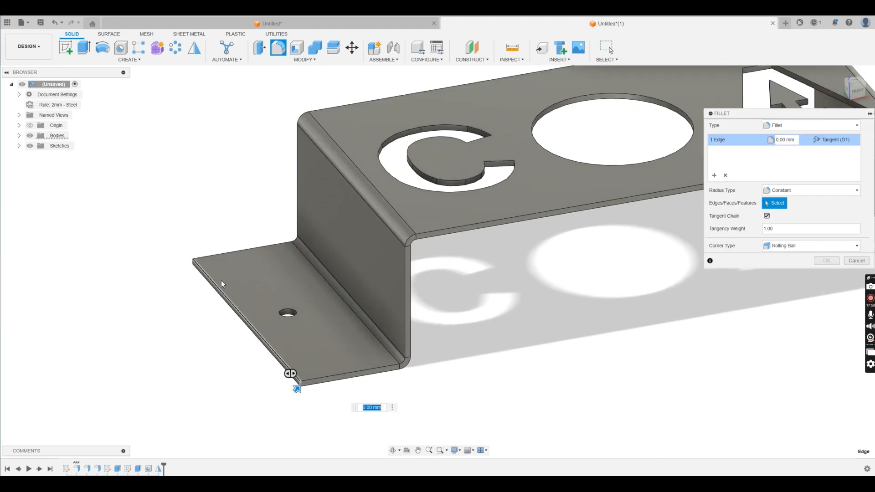
{"action": "left_click", "coordinate": [192, 264]}
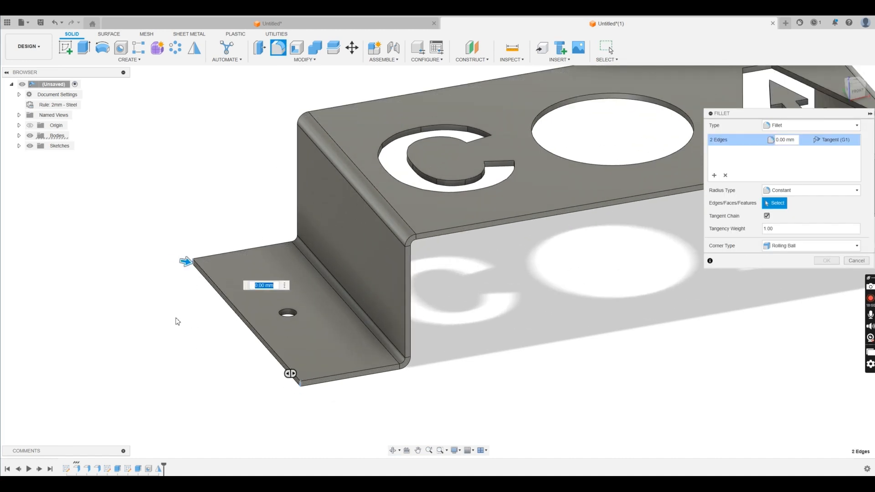
{"action": "mouse_move", "coordinate": [183, 264]}
{"action": "left_mouse_down"}
{"action": "mouse_move", "coordinate": [207, 265]}
{"action": "mouse_move", "coordinate": [184, 263]}
{"action": "mouse_move", "coordinate": [198, 269]}
{"action": "left_mouse_up"}
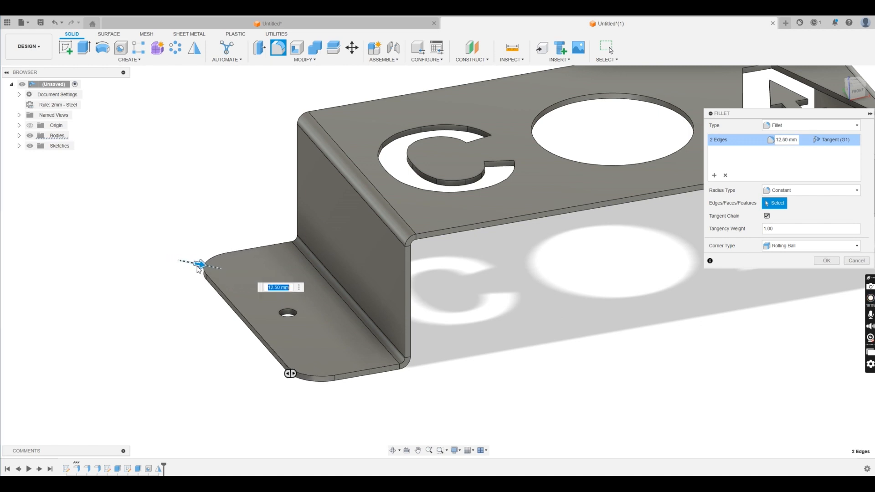
{"action": "left_click", "coordinate": [784, 140]}
{"action": "left_click_drag", "start_coordinate": [789, 141], "coordinate": [767, 140]}
{"action": "key", "text": "Return"}
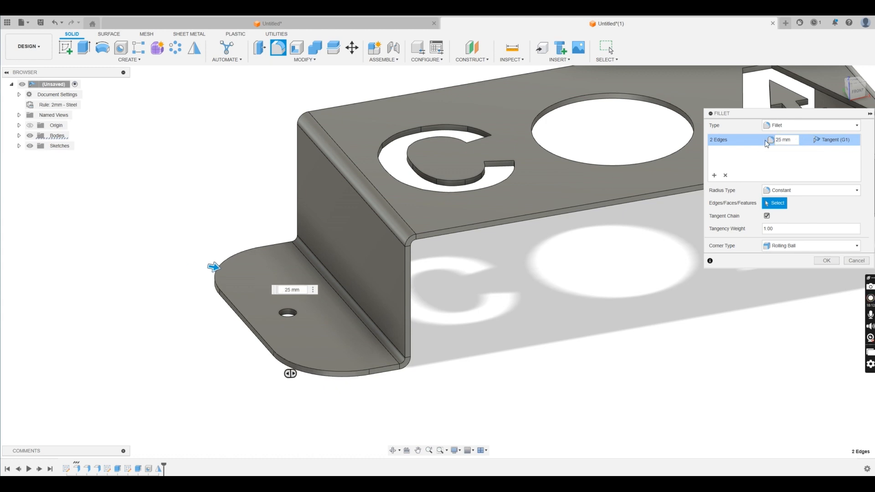
{"action": "scroll", "coordinate": [660, 320], "scroll_direction": "down", "scroll_amount": 5}
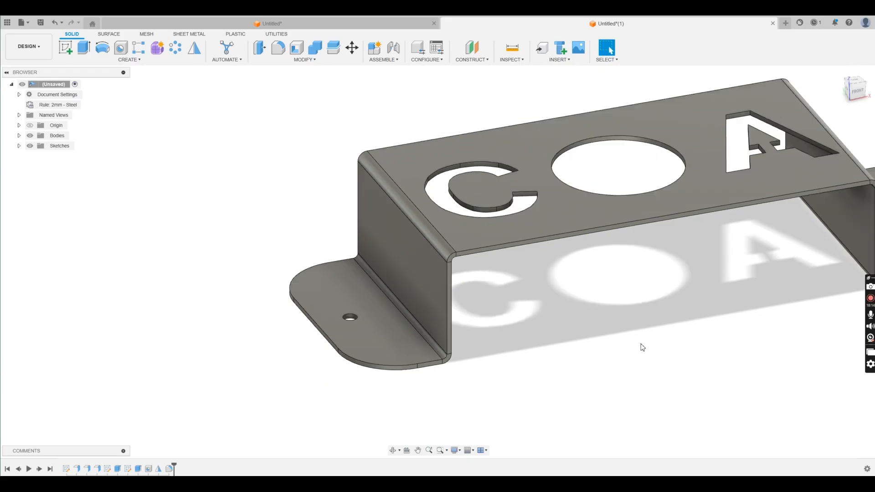